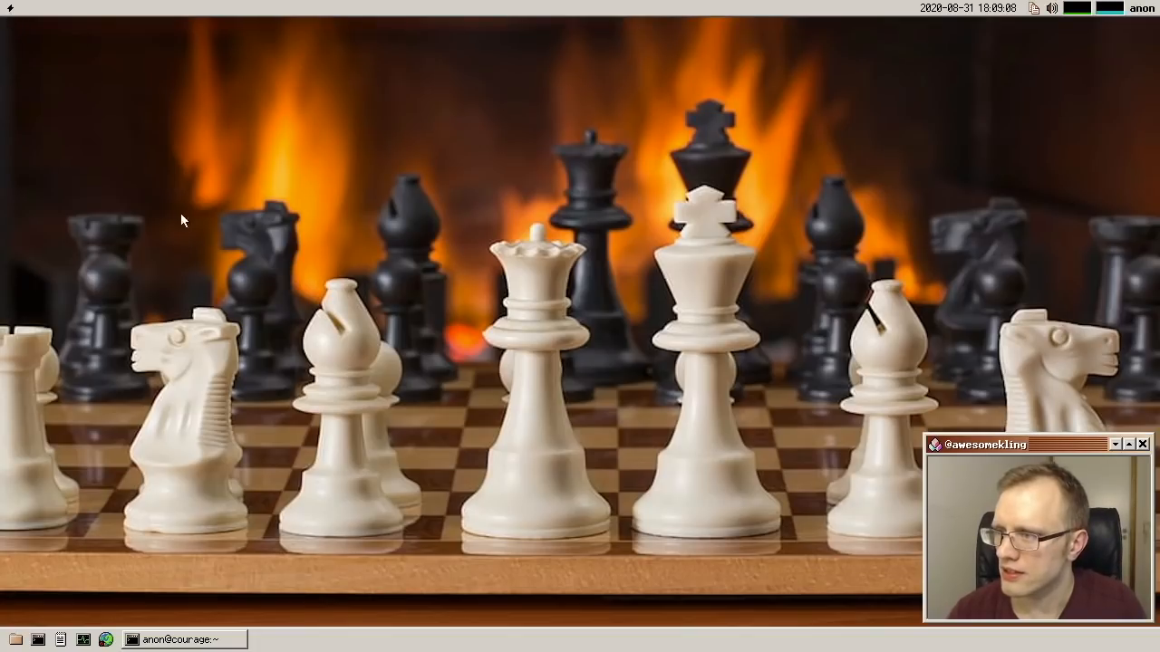
# - Open the system menu on the way to the August 2020 calendar
pyautogui.click(13, 9)
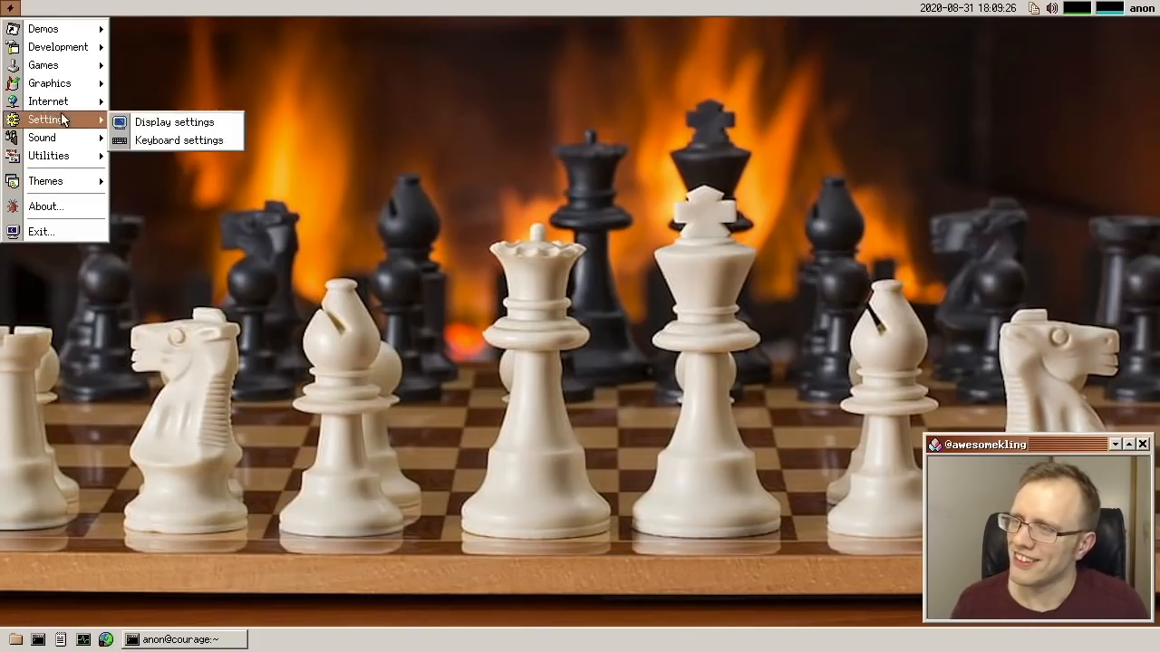
pyautogui.moveTo(54, 29)
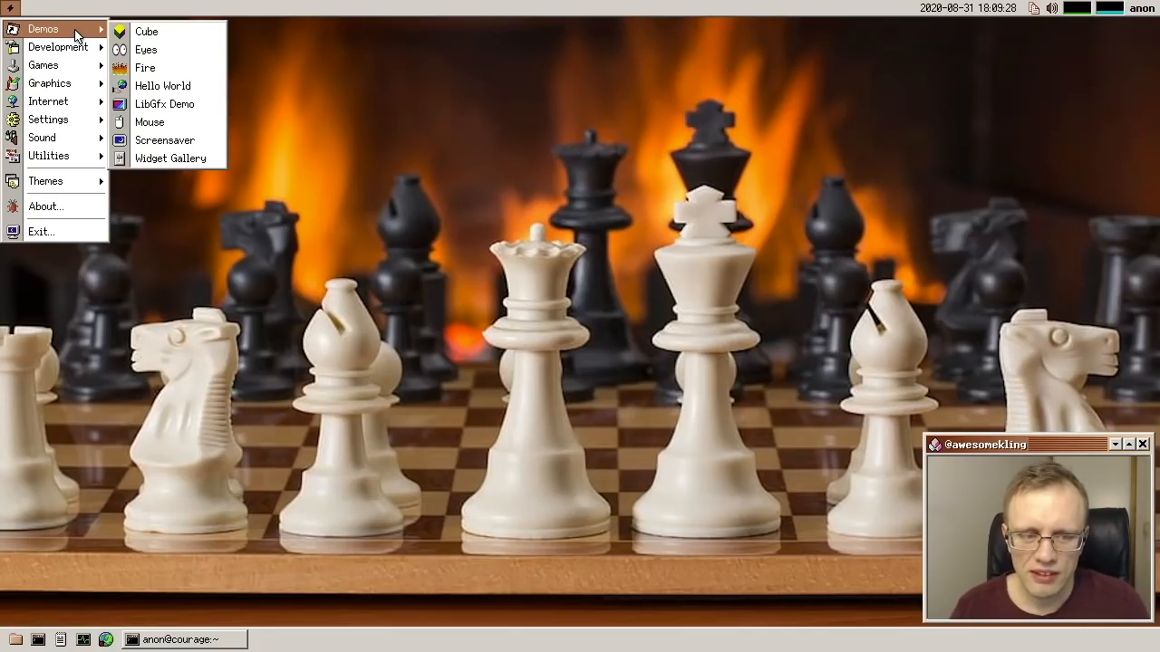
# - Show the August 2020 calendar from the clock, page a month forward and back, then close it
pyautogui.click(951, 95)
pyautogui.click(981, 8)
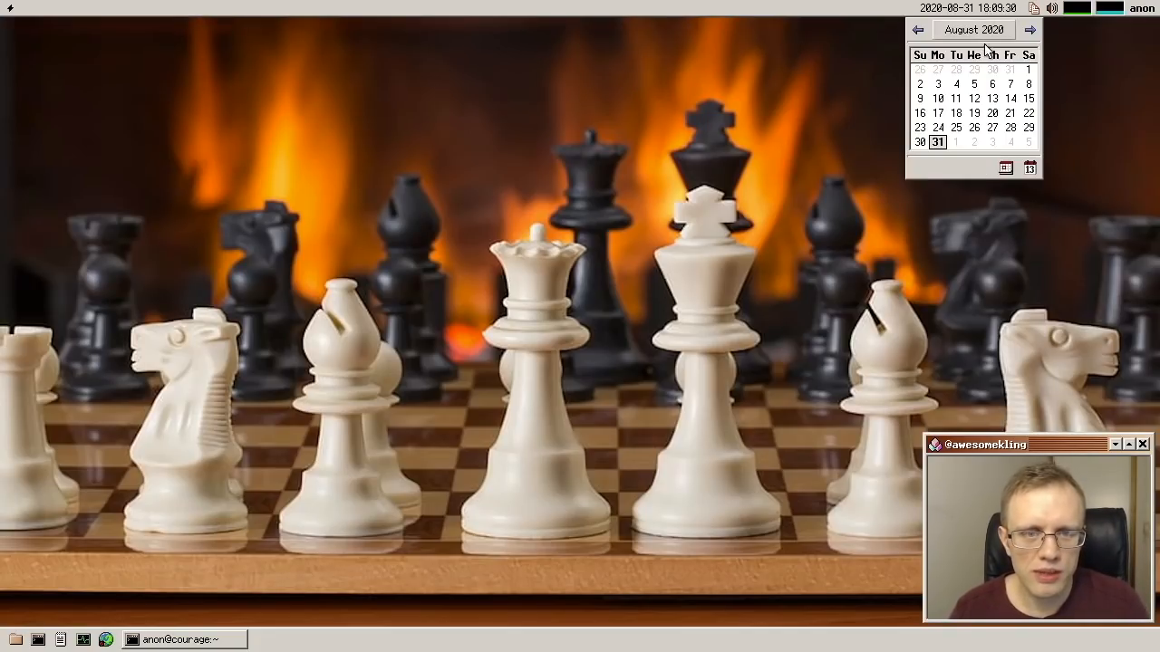
pyautogui.moveTo(990, 36); pyautogui.dragTo(983, 38)
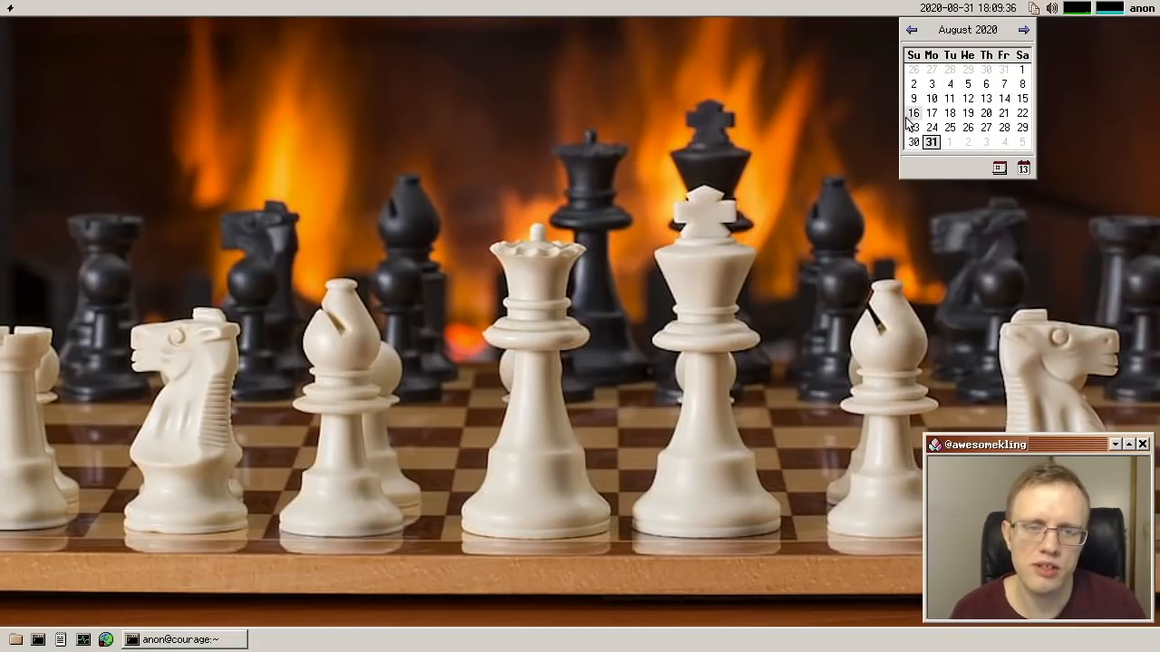
pyautogui.click(1023, 30)
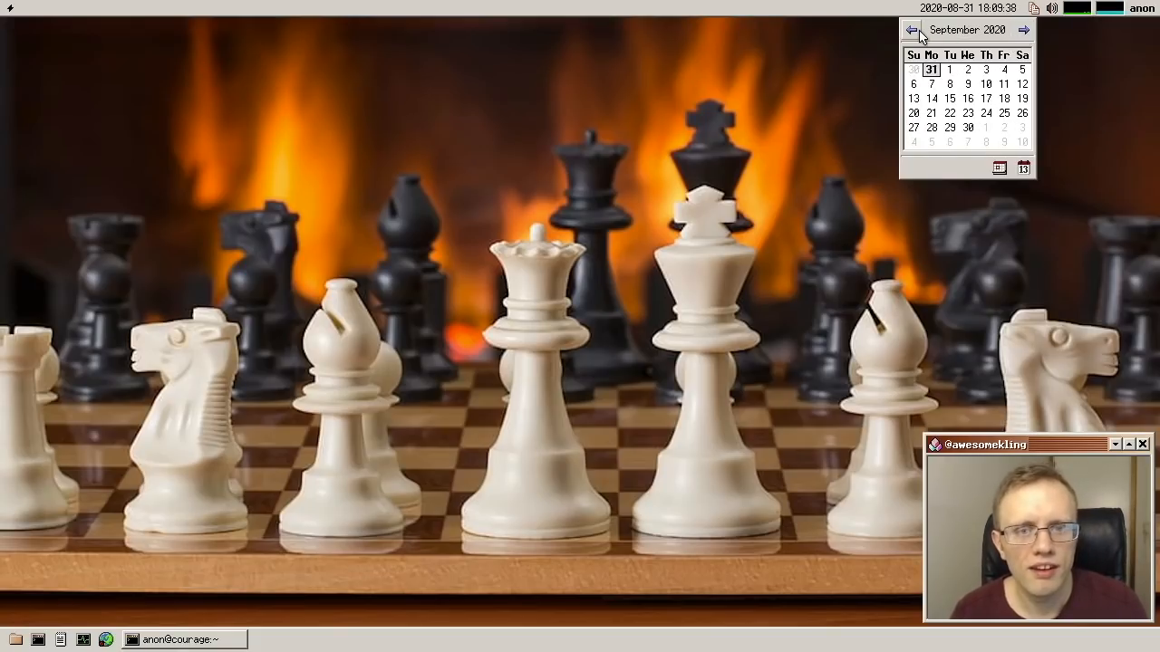
pyautogui.click(911, 30)
pyautogui.click(1023, 30)
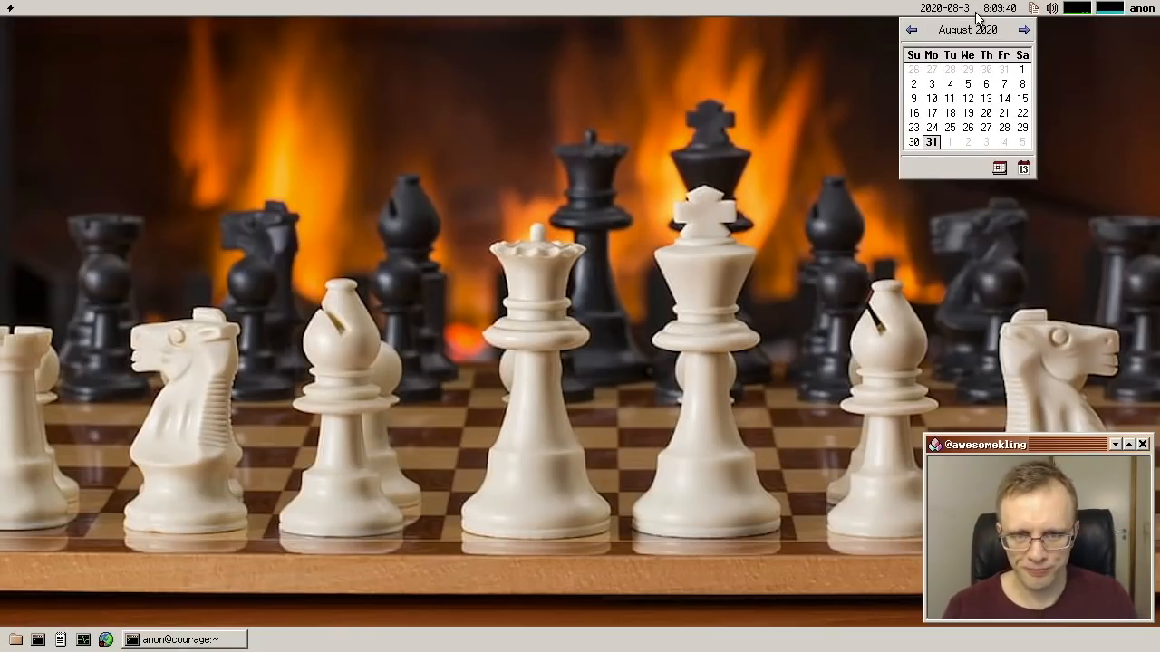
pyautogui.click(993, 9)
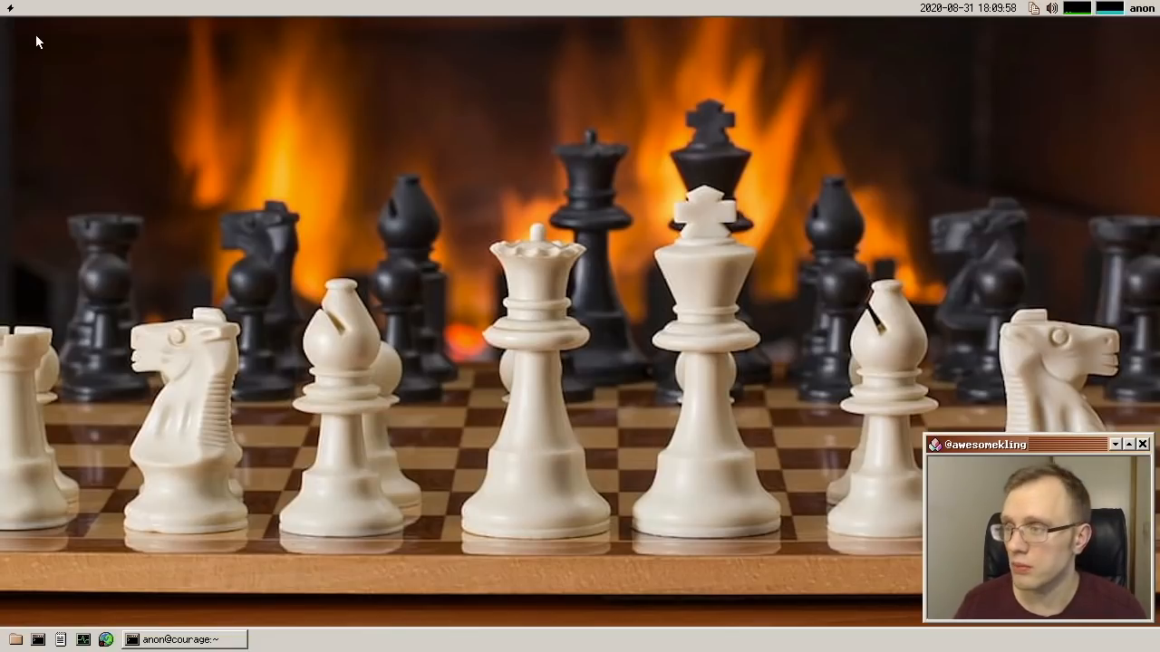
pyautogui.click(11, 8)
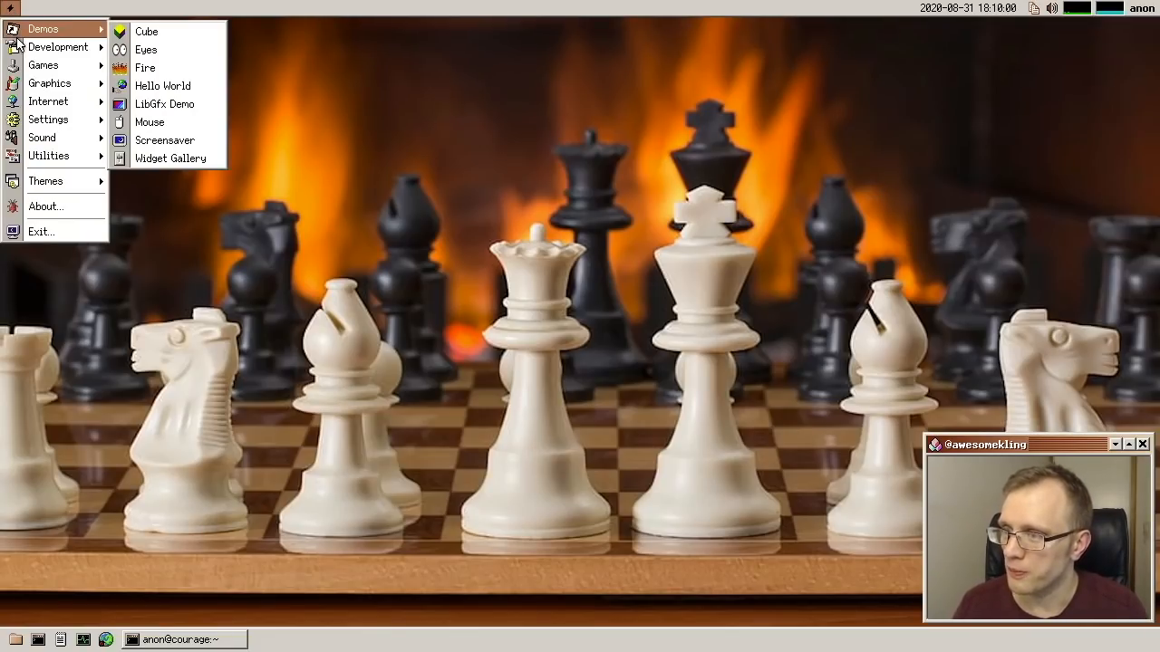
pyautogui.moveTo(43, 65)
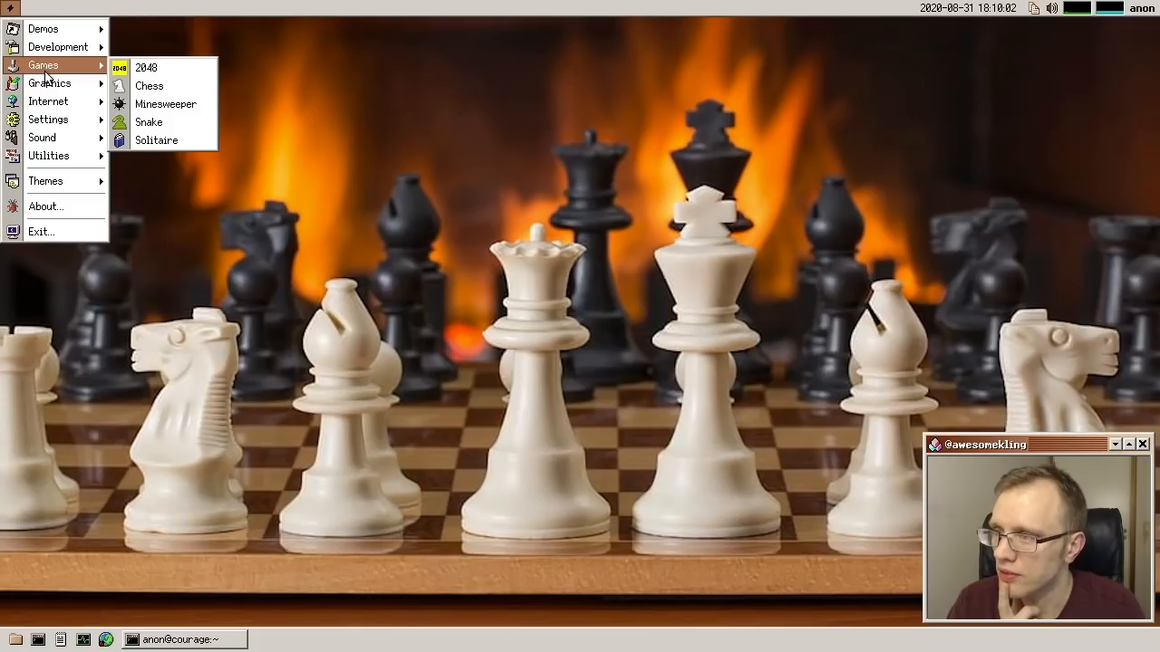
pyautogui.click(146, 68)
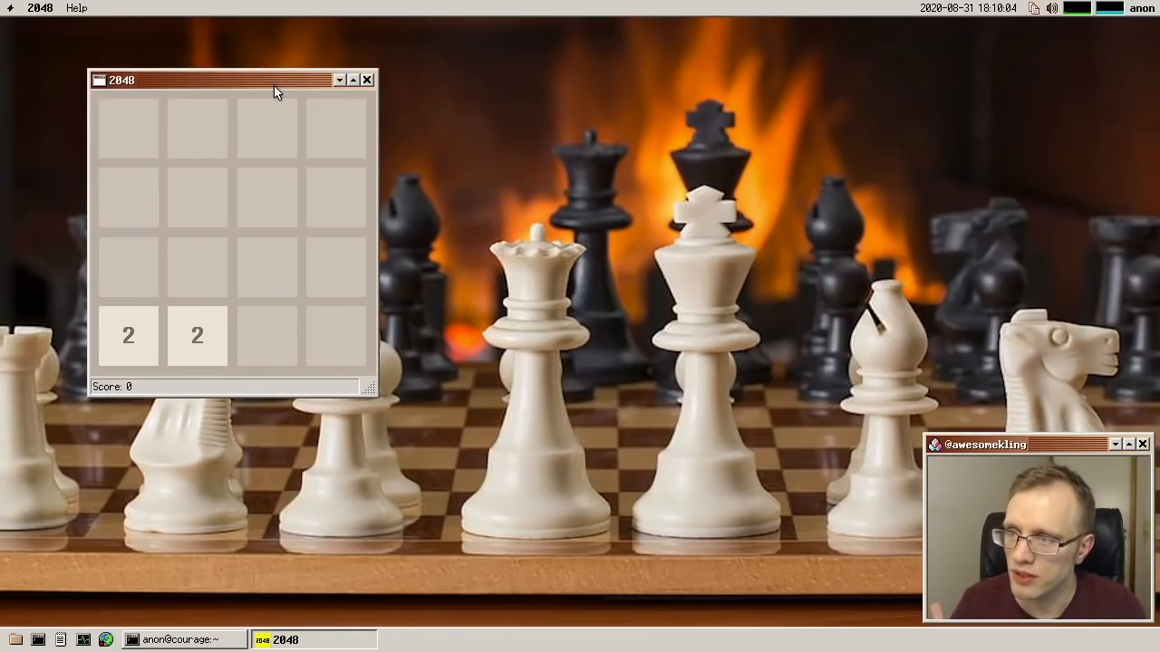
pyautogui.moveTo(272, 77); pyautogui.dragTo(380, 86)
pyautogui.press('Up')
pyautogui.press('Left')
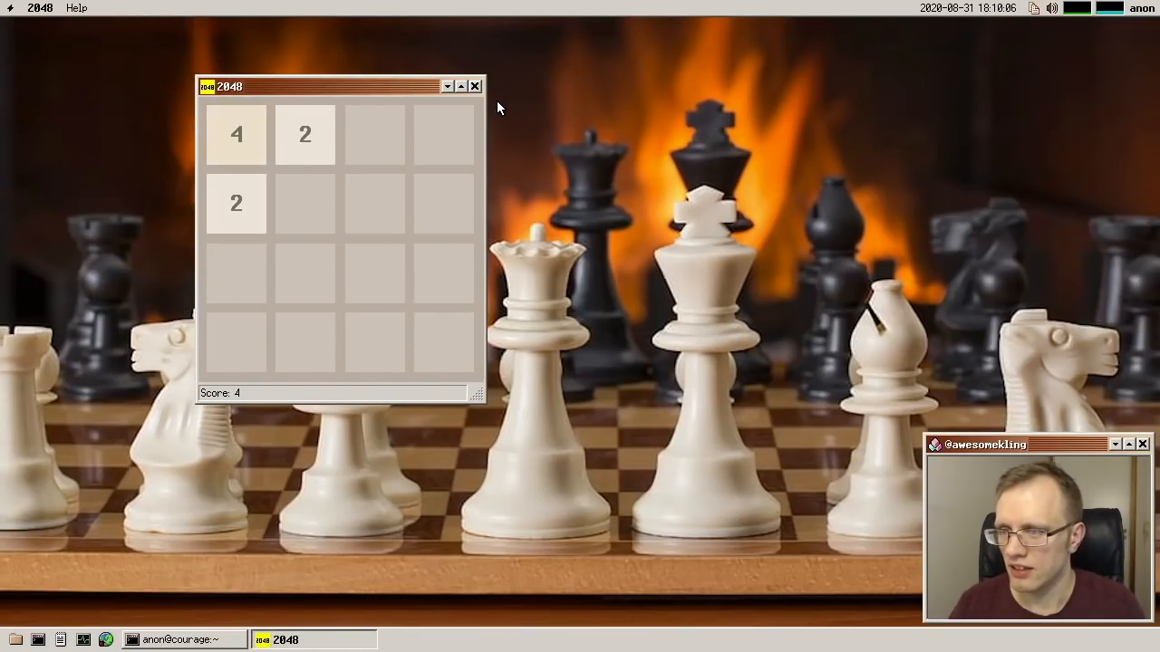
pyautogui.press('Right')
pyautogui.press('Up')
pyautogui.press('Left')
pyautogui.press('Up')
pyautogui.press('Left')
pyautogui.press('Up')
pyautogui.press('Left')
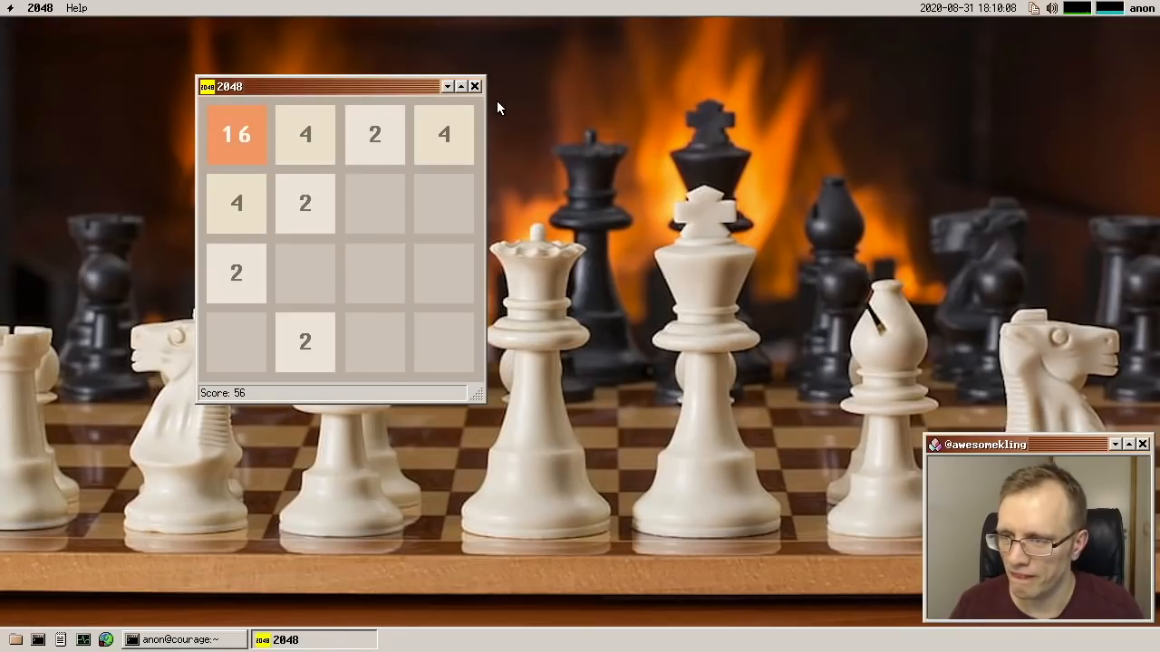
pyautogui.press('Left')
pyautogui.press('Up')
pyautogui.press('Up')
pyautogui.press('Right')
pyautogui.press('Left')
pyautogui.press('Up')
pyautogui.press('Up')
pyautogui.press('Left')
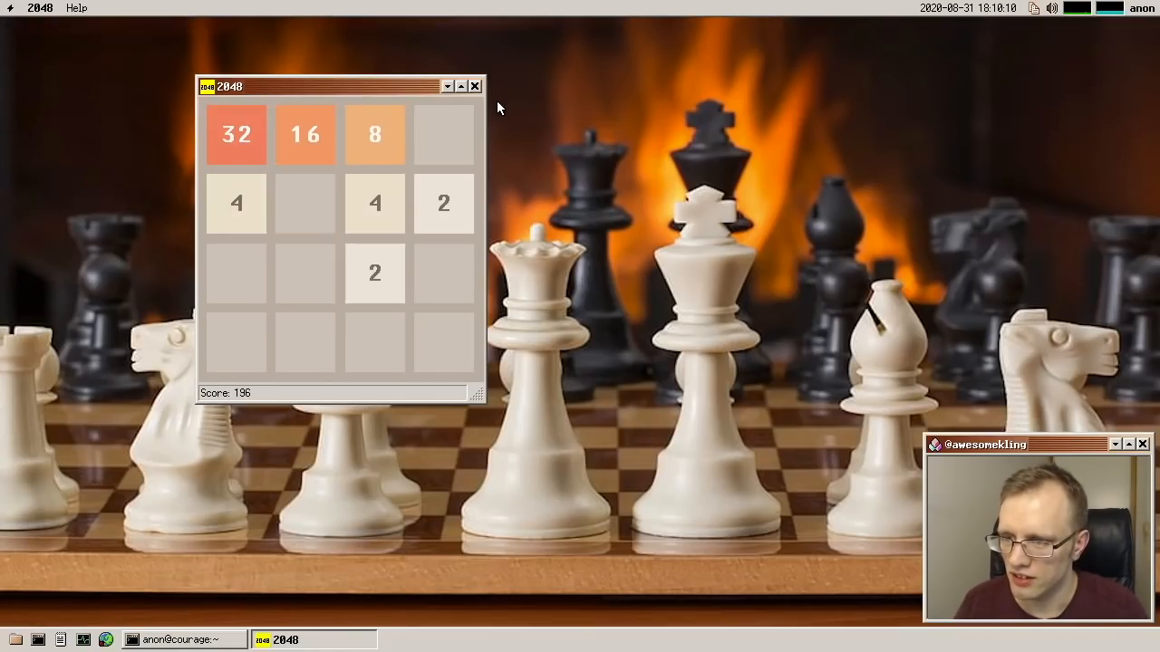
pyautogui.press('Left')
pyautogui.press('Up')
pyautogui.press('Left')
pyautogui.press('Up')
pyautogui.press('Left')
pyautogui.press('Up')
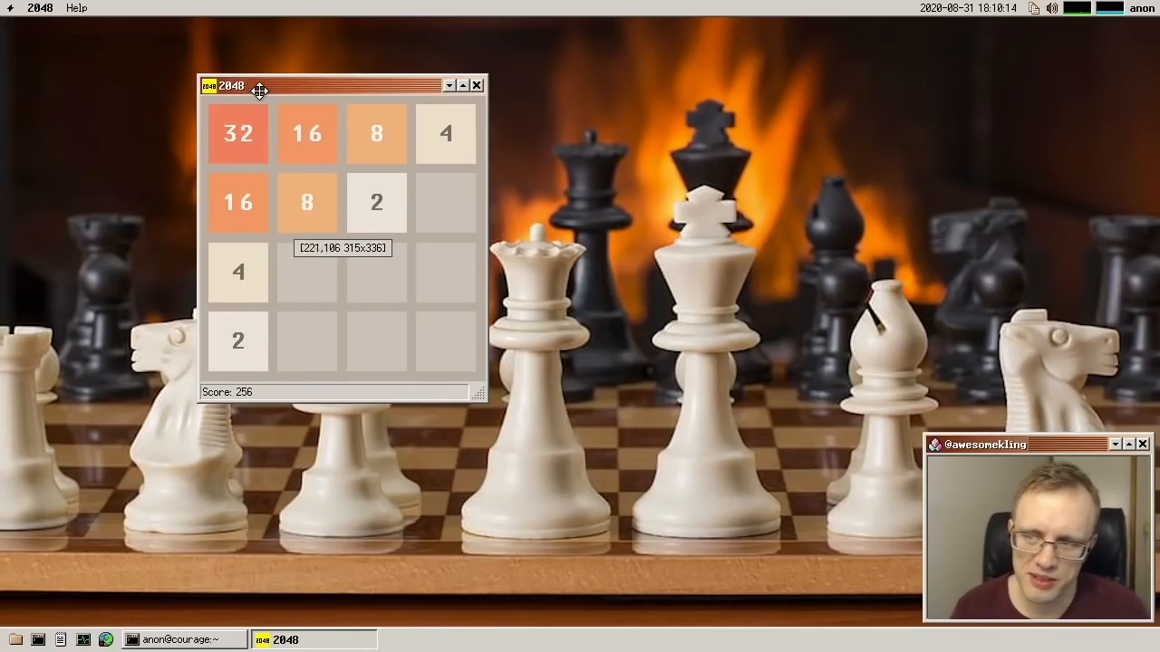
pyautogui.moveTo(263, 88); pyautogui.dragTo(307, 90)
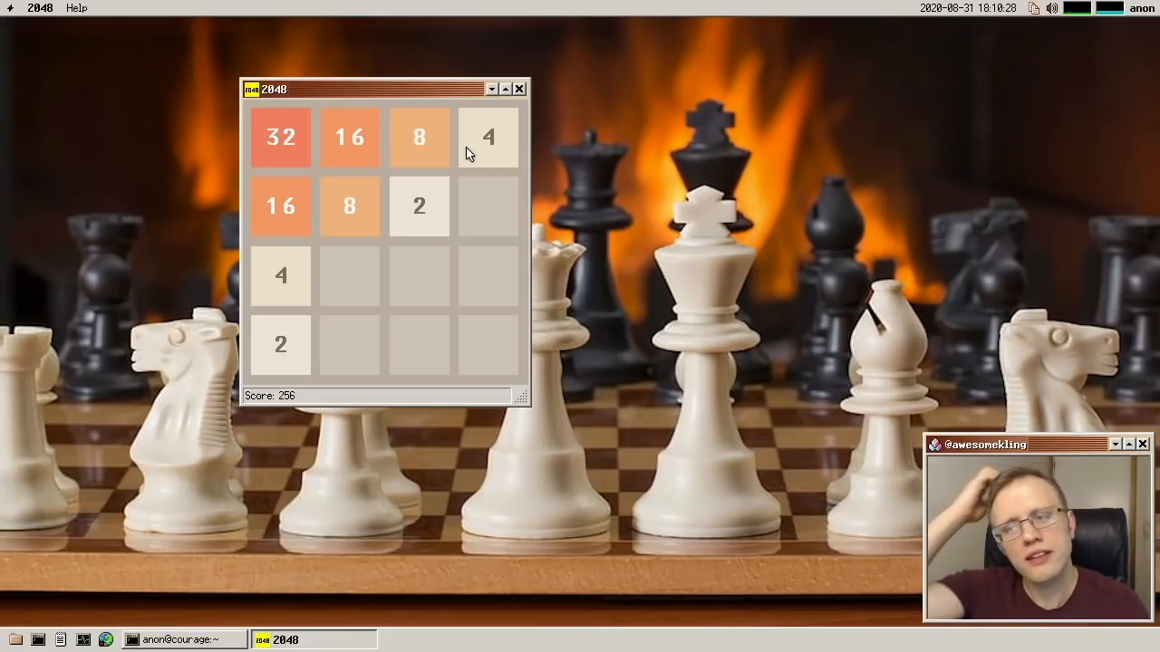
pyautogui.click(520, 90)
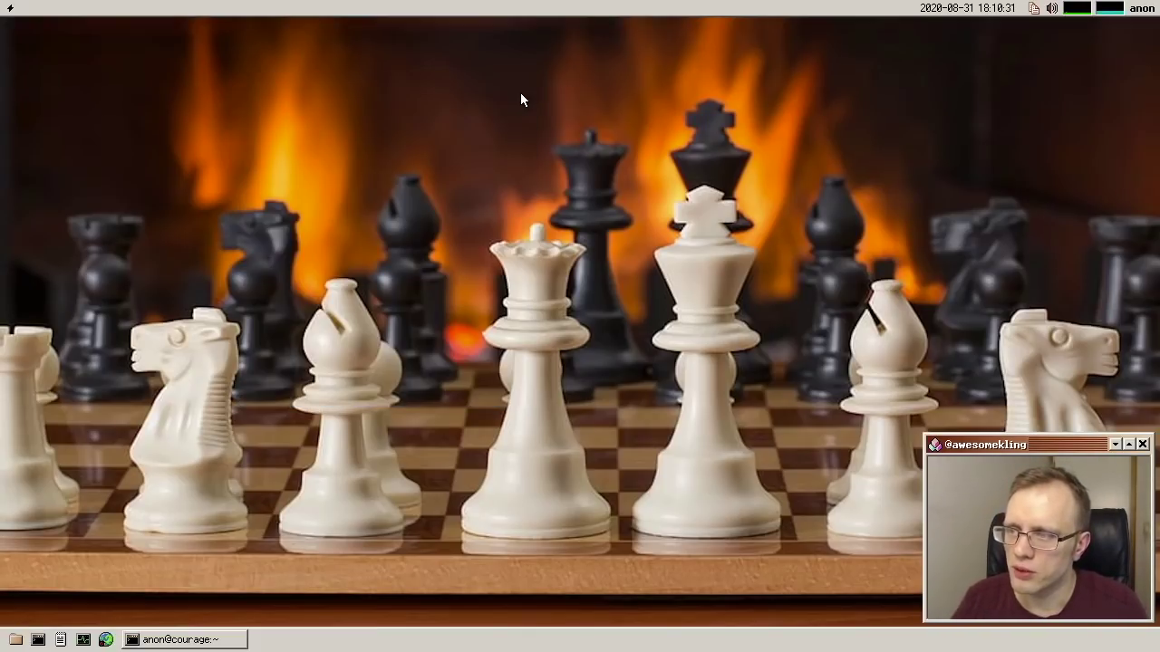
# - Launch Chess from Games, centre its window and set ChessEngine as the opponent
pyautogui.click(11, 8)
pyautogui.moveTo(43, 65)
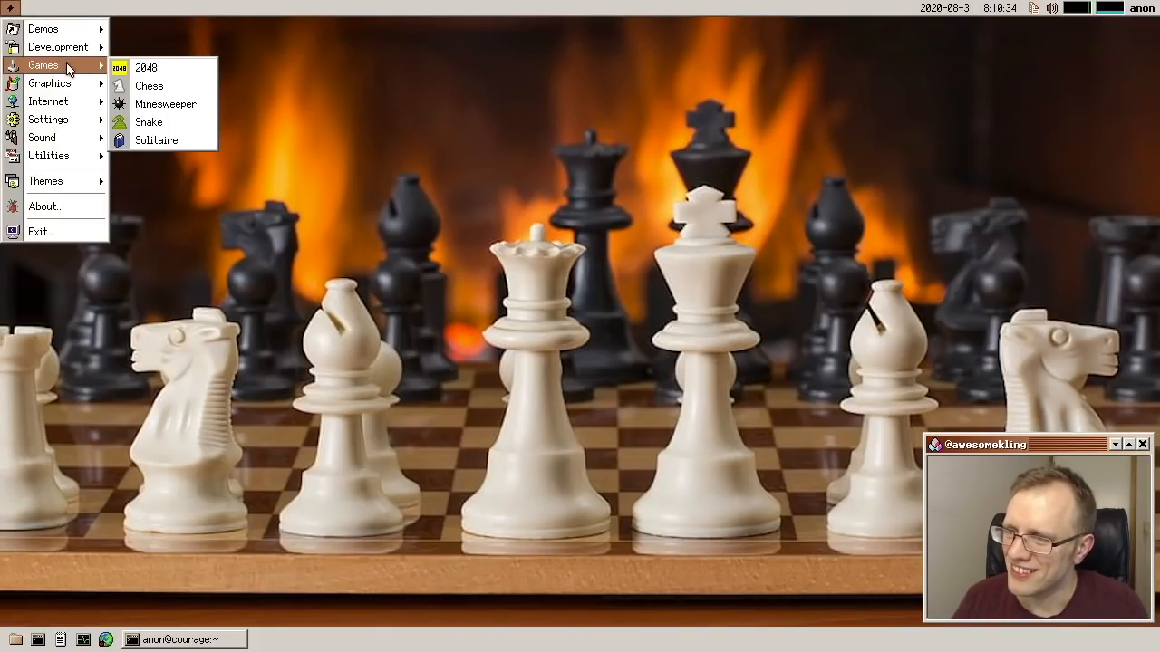
pyautogui.click(192, 88)
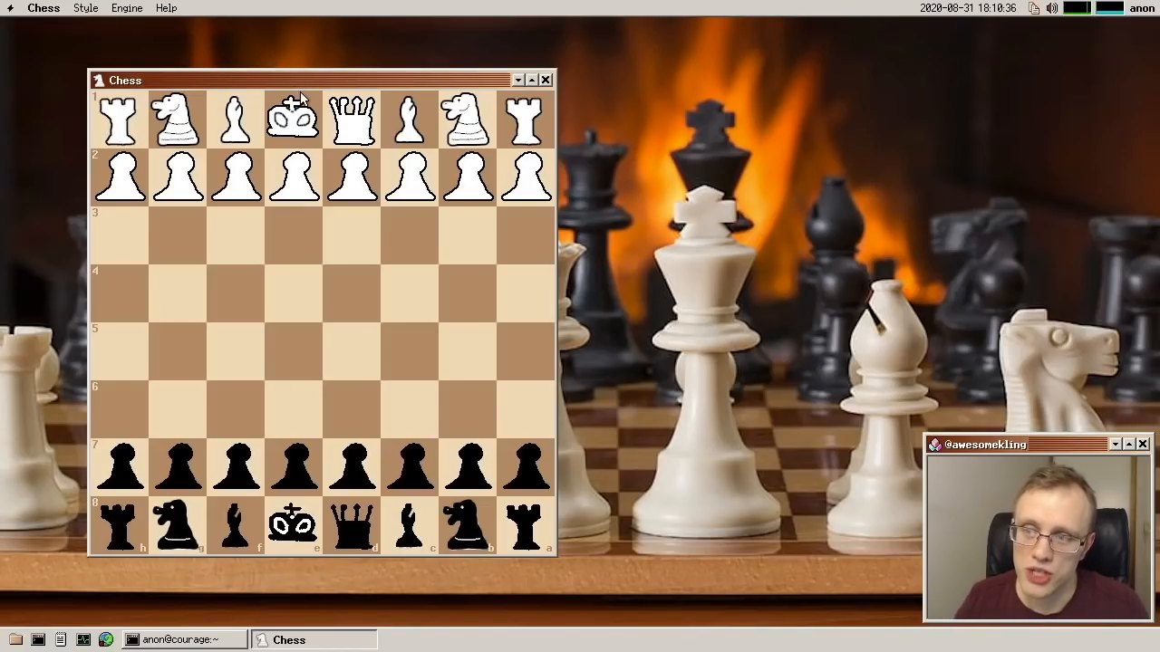
pyautogui.moveTo(275, 62)
pyautogui.mouseDown()
pyautogui.moveTo(679, 80)
pyautogui.moveTo(548, 62)
pyautogui.mouseUp()
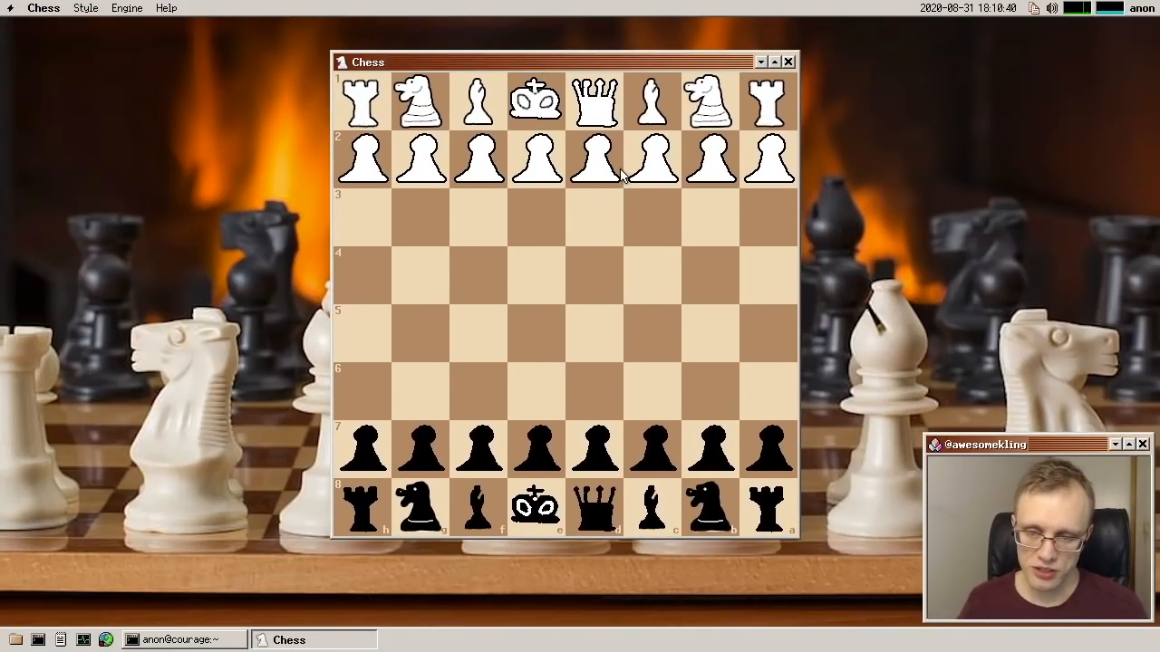
pyautogui.click(127, 8)
pyautogui.moveTo(147, 29)
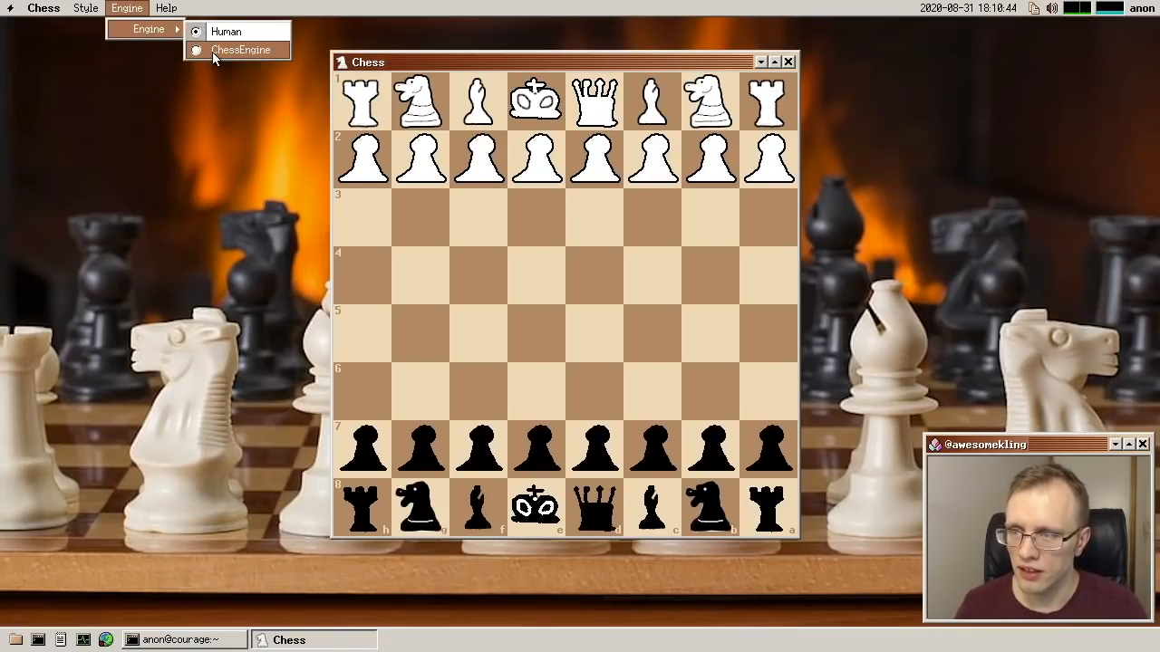
pyautogui.click(212, 51)
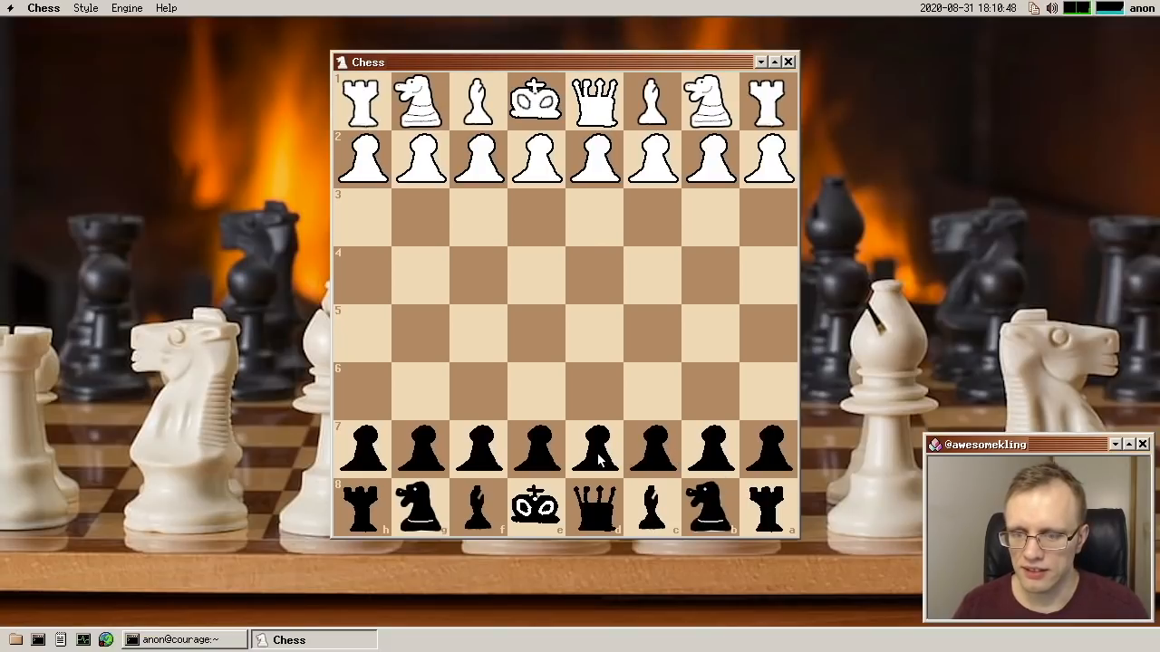
# - Play black's opening: pawn two squares, knight out, then bishop captures a white pawn
pyautogui.moveTo(598, 448); pyautogui.dragTo(598, 330)
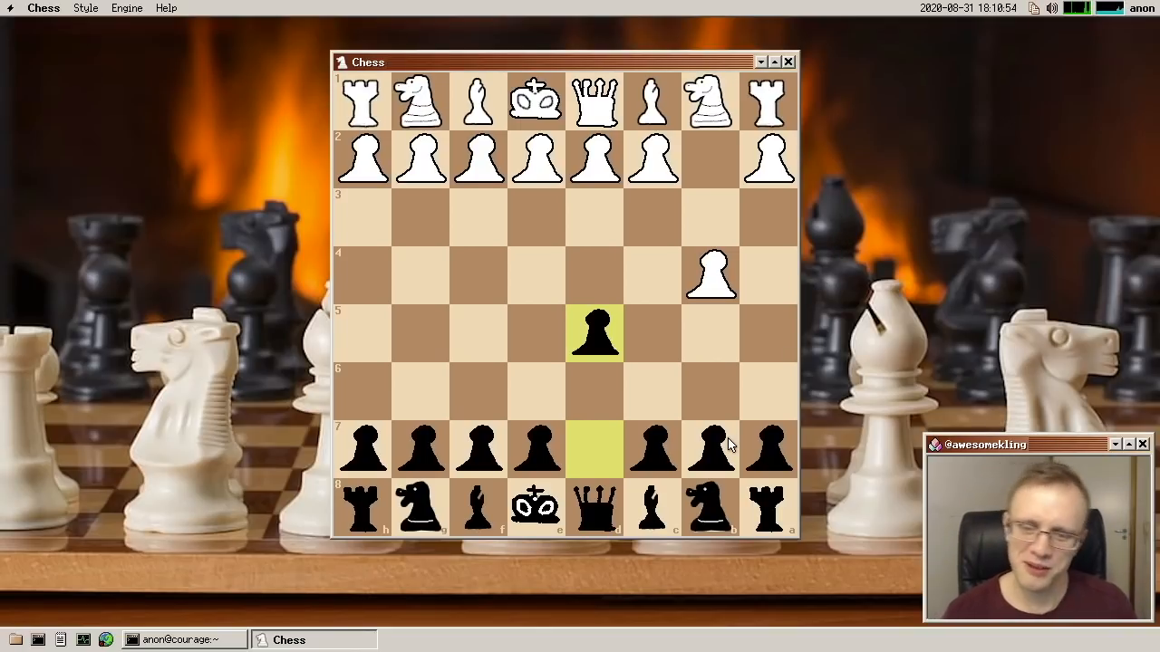
pyautogui.moveTo(712, 503)
pyautogui.mouseDown()
pyautogui.moveTo(675, 449)
pyautogui.moveTo(669, 399)
pyautogui.mouseUp()
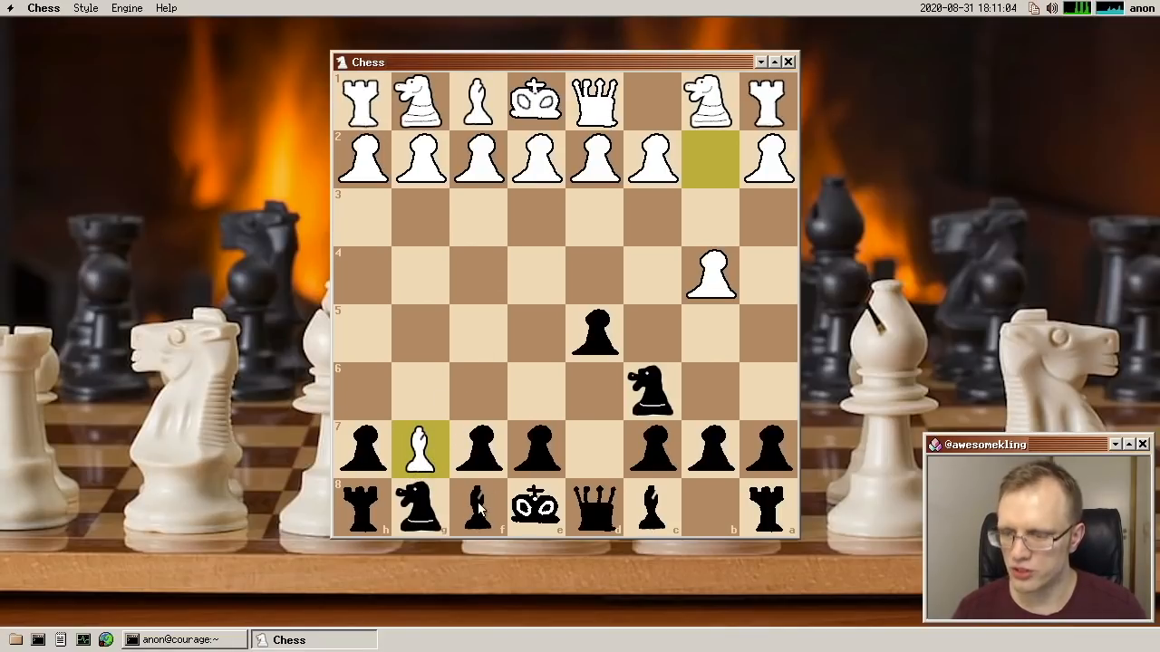
pyautogui.moveTo(480, 512); pyautogui.dragTo(419, 448)
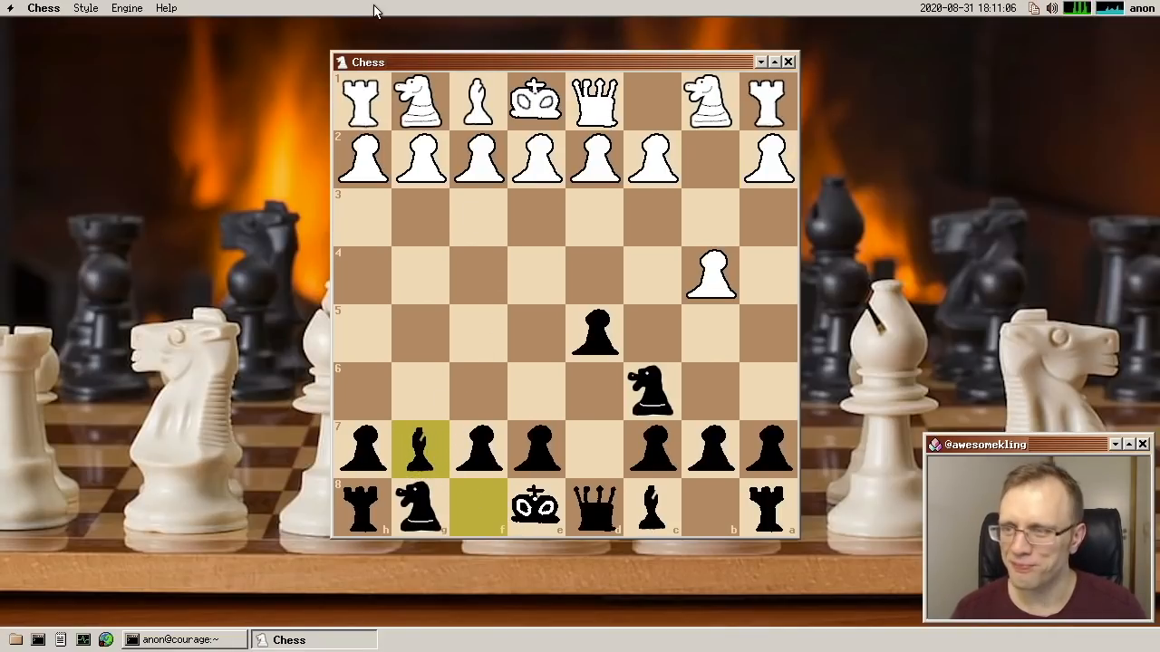
pyautogui.click(127, 8)
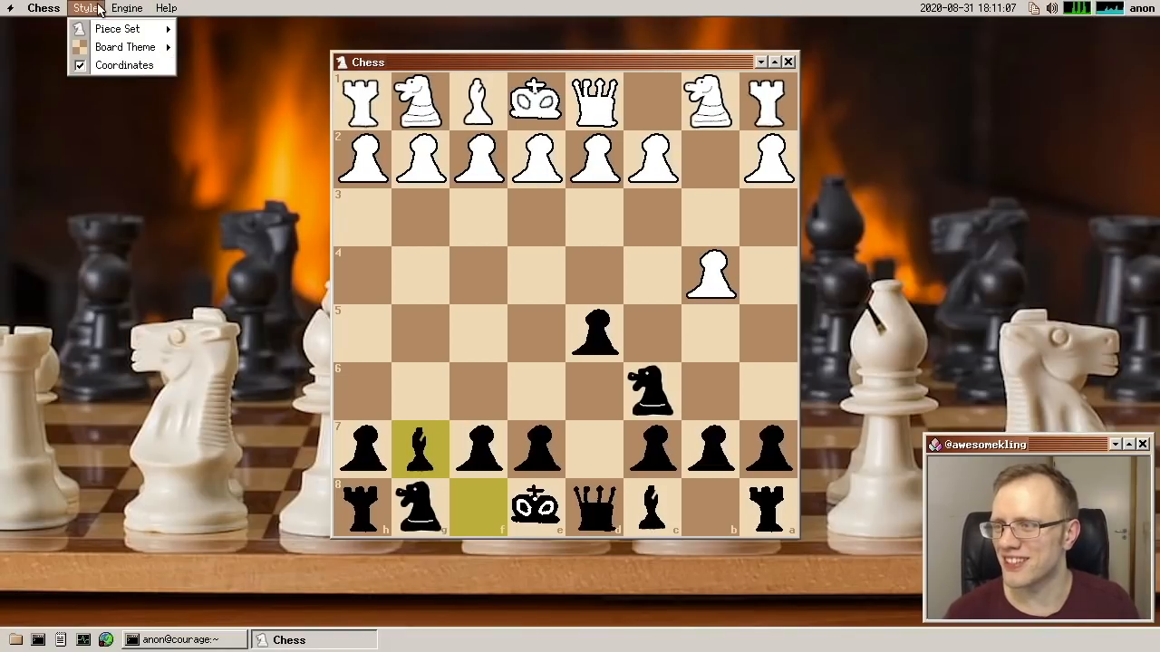
pyautogui.moveTo(117, 29)
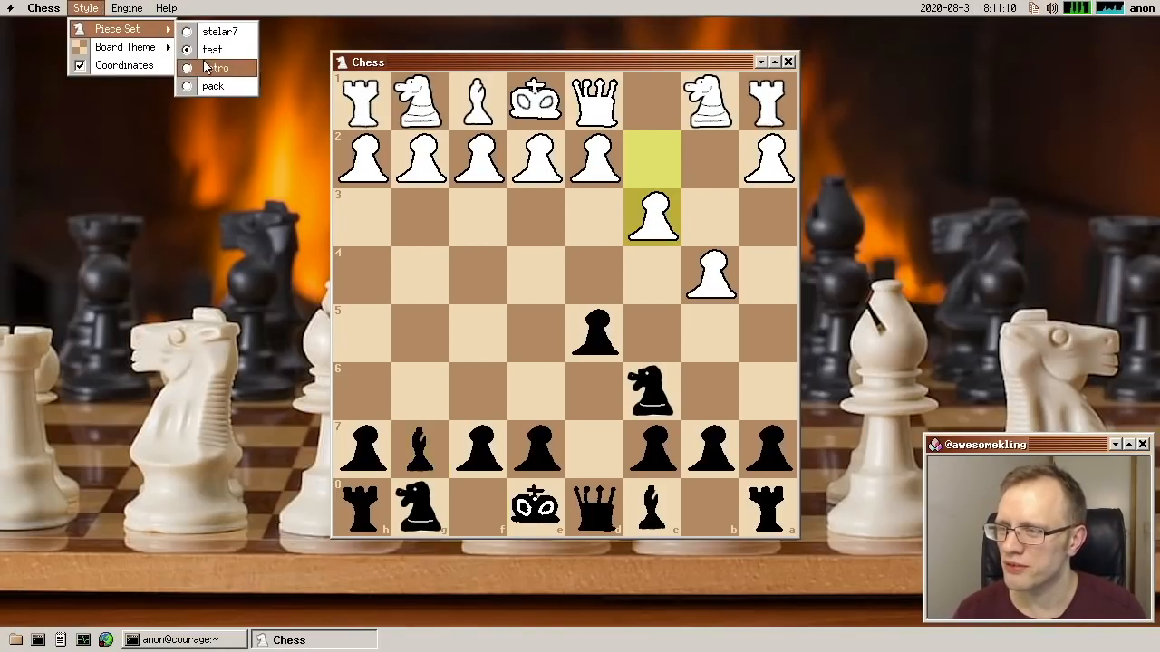
# - Switch the piece set to stelar7, then to retro, and close the Chess window
pyautogui.click(218, 32)
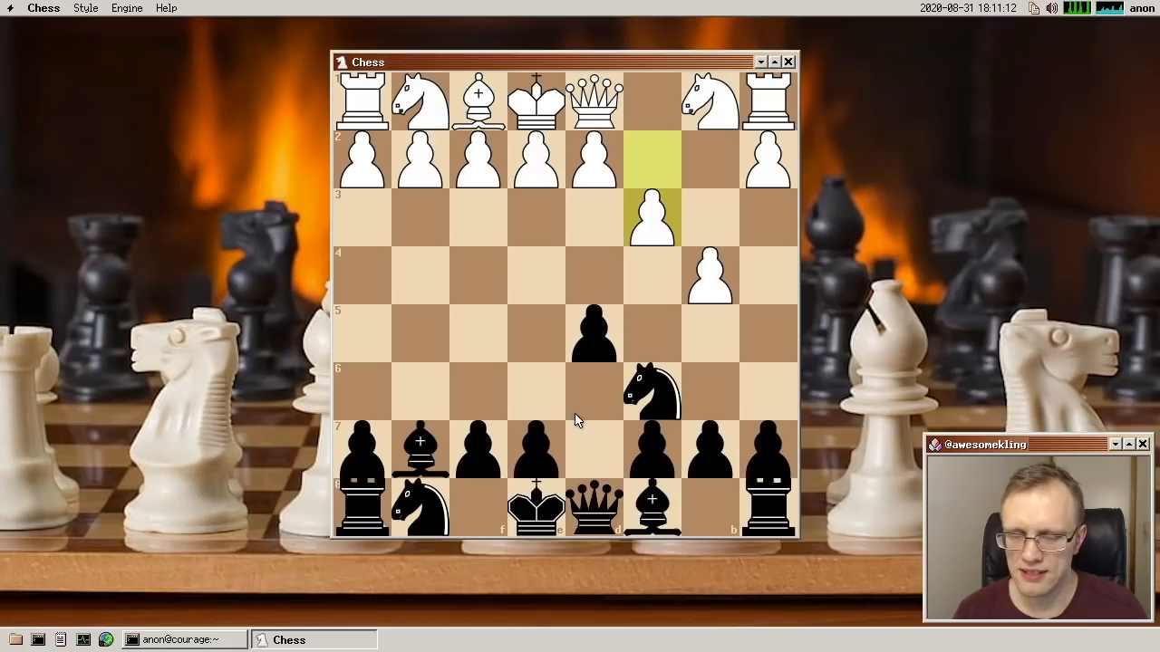
pyautogui.click(127, 8)
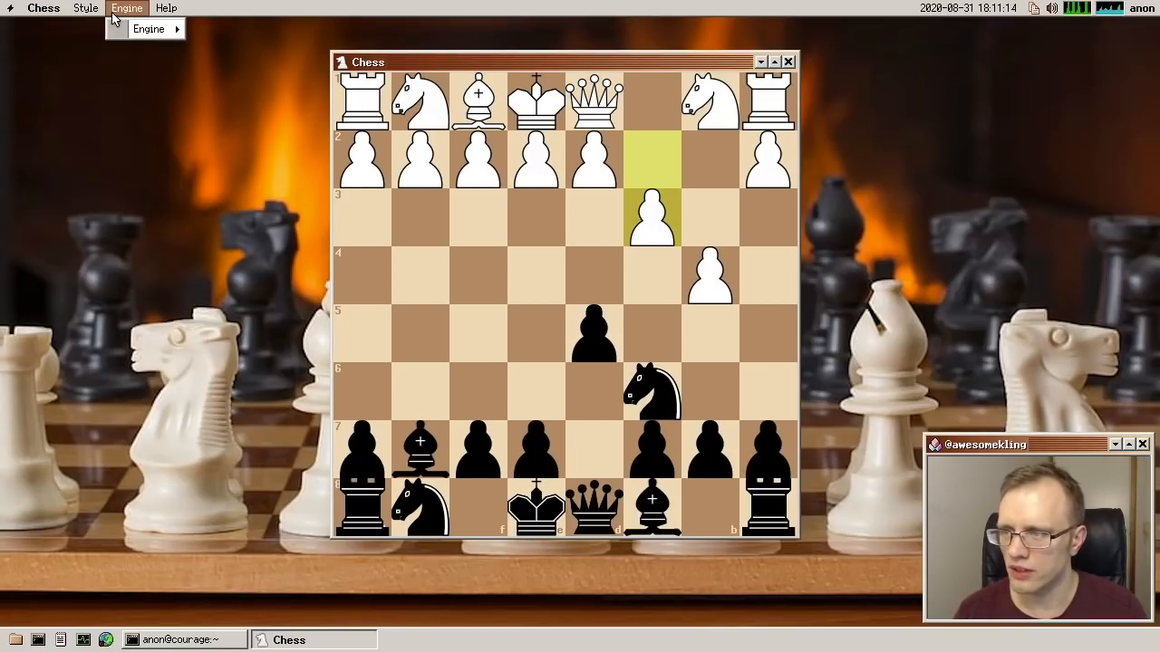
pyautogui.moveTo(118, 29)
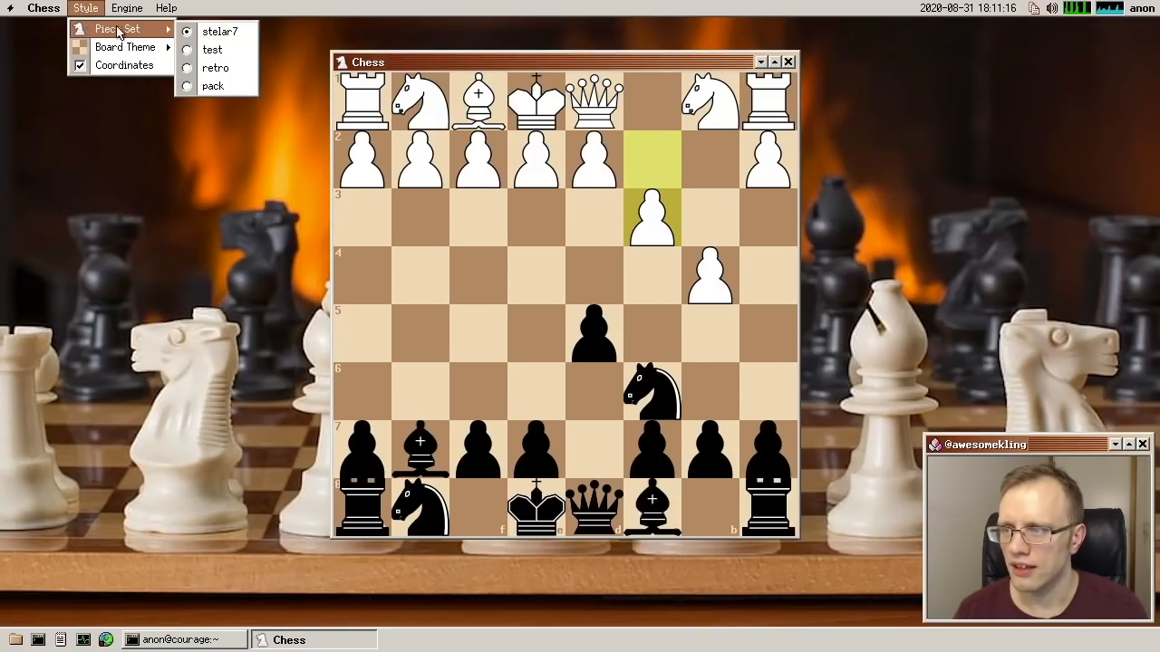
pyautogui.click(217, 68)
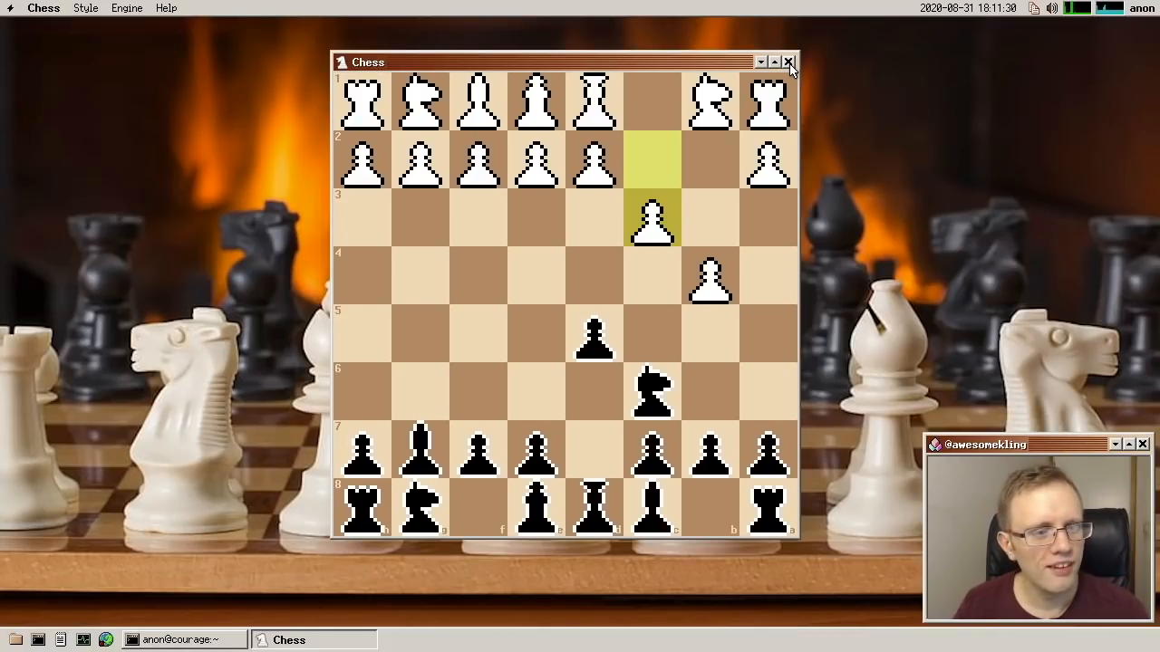
pyautogui.click(790, 62)
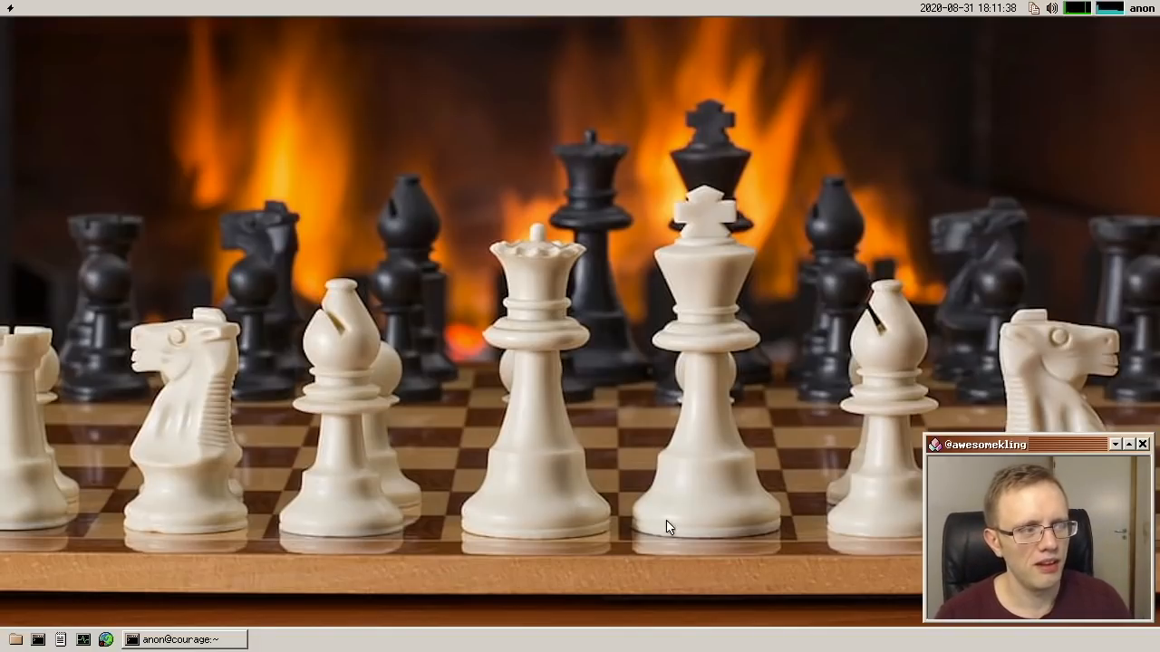
# - Relaunch Chess from Games, resize and reposition its window, then close it again
pyautogui.click(10, 7)
pyautogui.moveTo(43, 65)
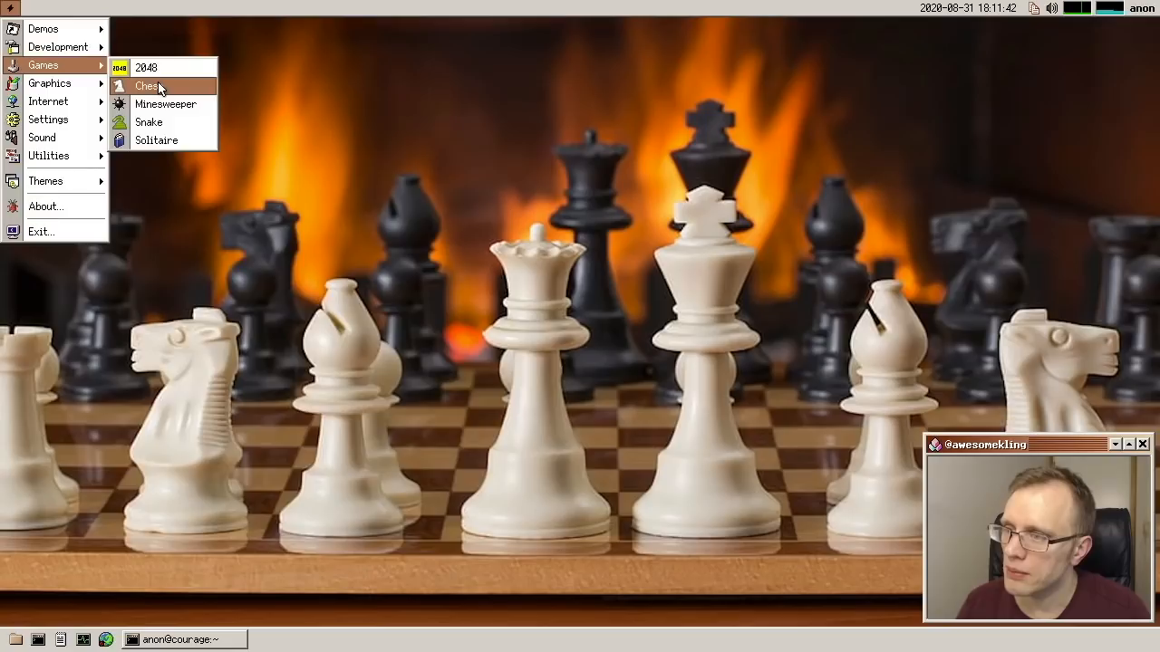
pyautogui.click(149, 85)
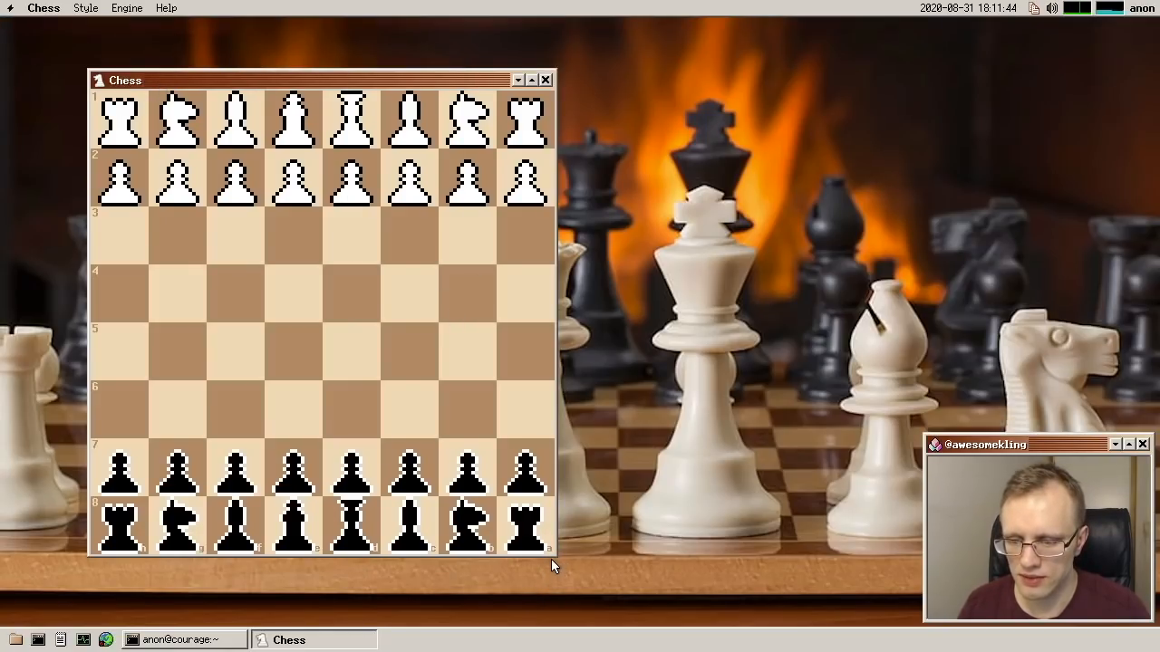
pyautogui.moveTo(558, 556)
pyautogui.mouseDown()
pyautogui.moveTo(540, 515)
pyautogui.moveTo(435, 543)
pyautogui.moveTo(426, 389)
pyautogui.mouseUp()
pyautogui.moveTo(236, 80); pyautogui.dragTo(303, 74)
pyautogui.moveTo(460, 389); pyautogui.dragTo(559, 501)
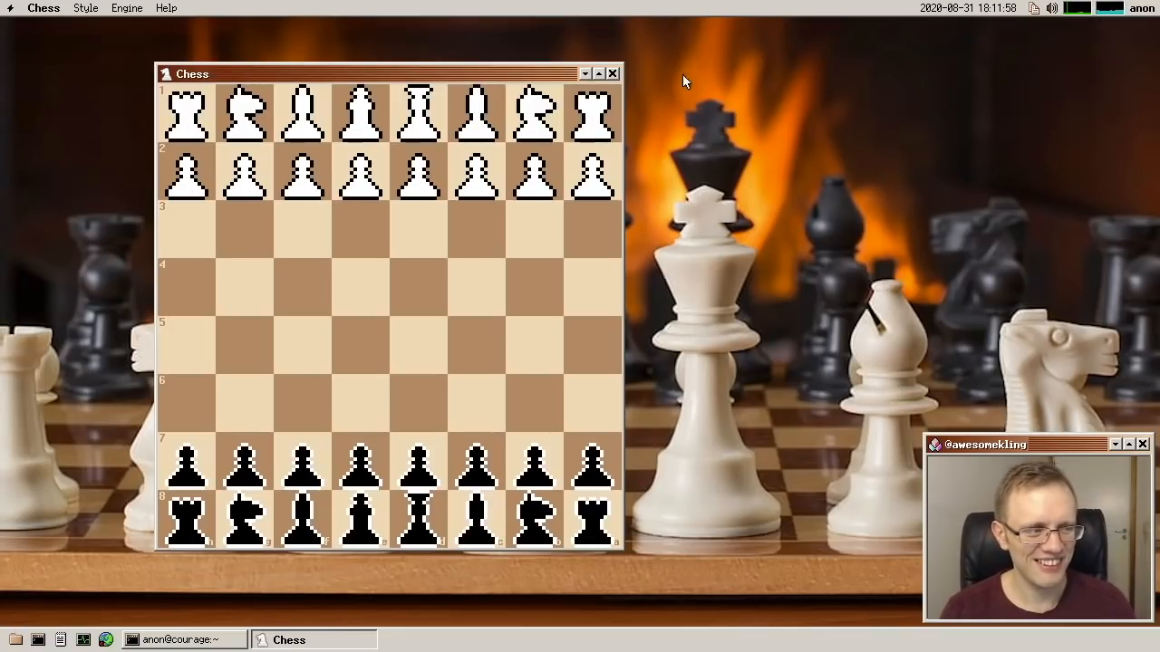
pyautogui.click(612, 73)
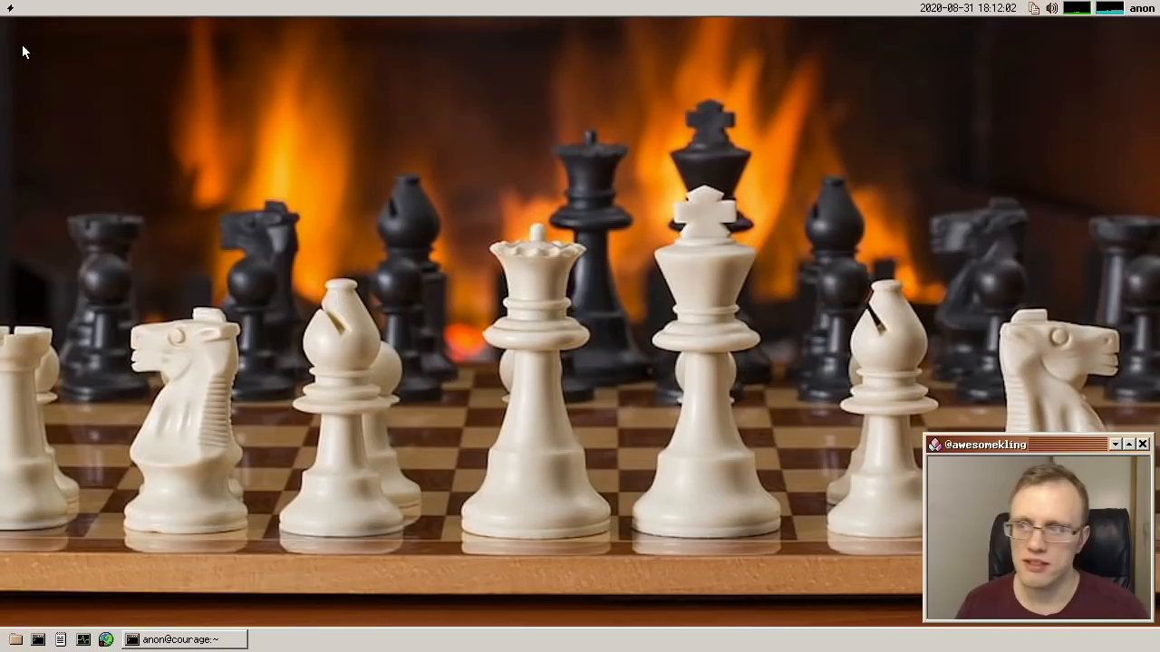
# - Bring the terminal back and run the command that launches Spreadsheet
pyautogui.click(11, 9)
pyautogui.moveTo(43, 66)
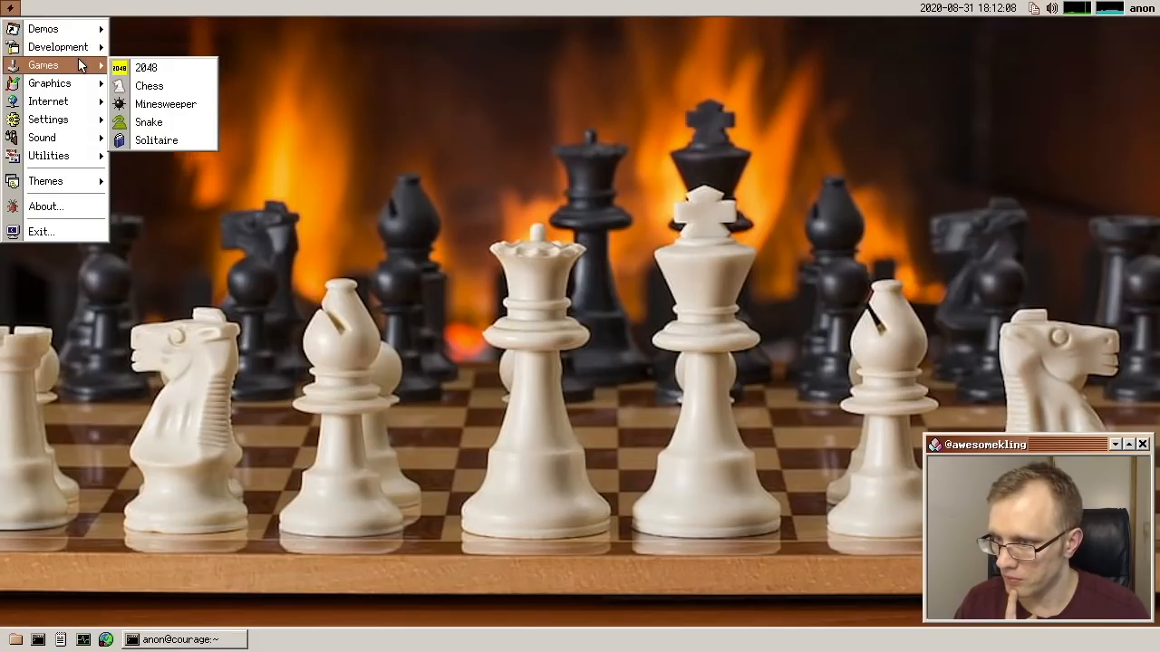
pyautogui.click(169, 402)
pyautogui.click(186, 640)
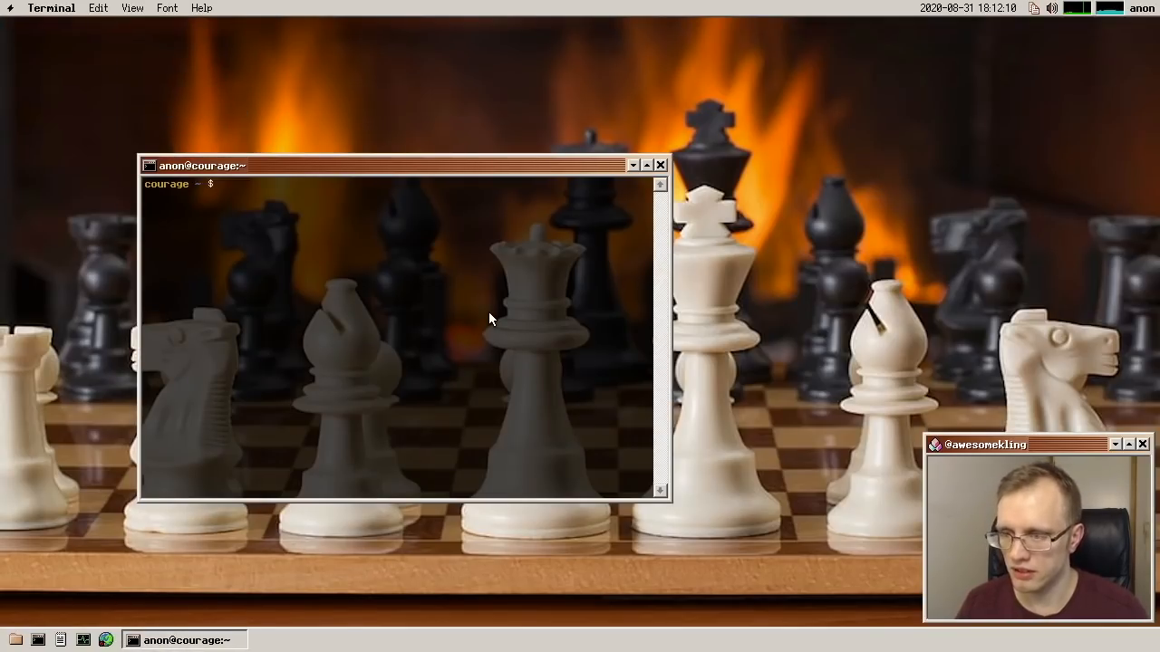
pyautogui.write('spreadsheet')
pyautogui.press('Return')
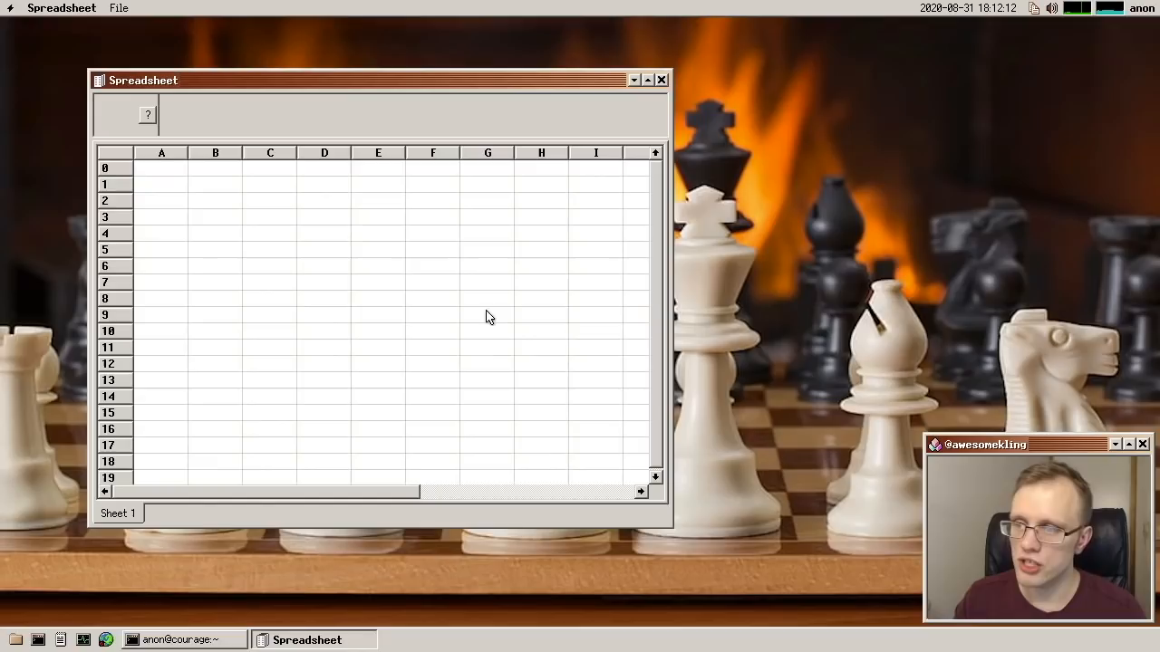
# - Enter 123 in B1, 456 in B2 and =B1+B2 in B3 giving 579, then inspect B3's formula
pyautogui.click(223, 201)
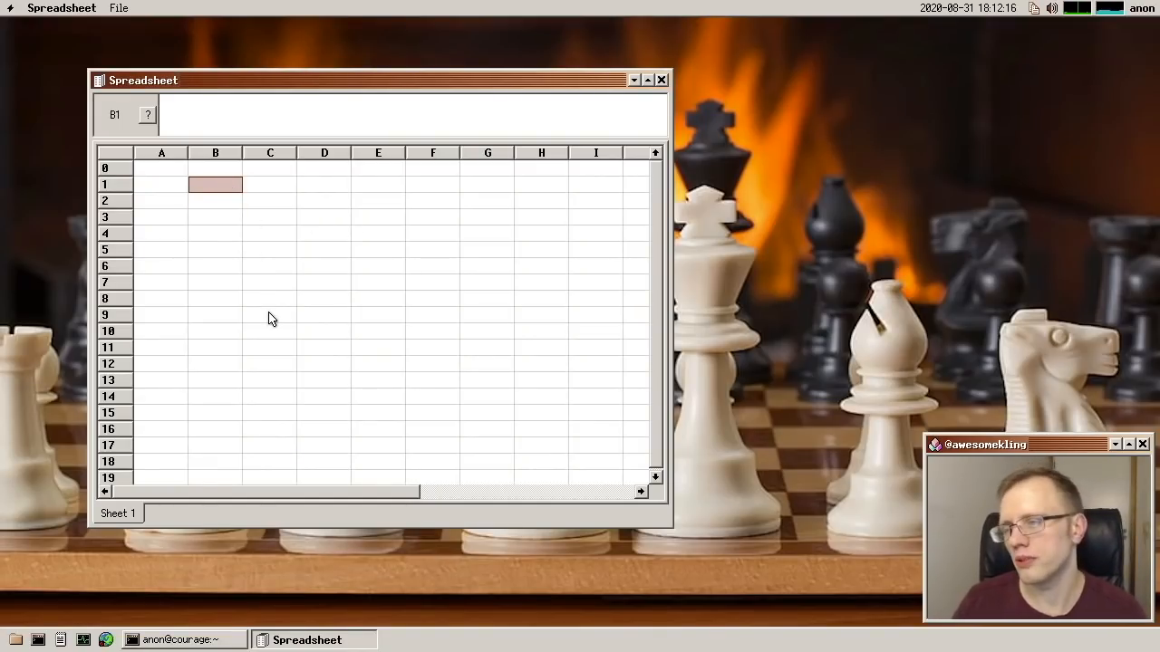
pyautogui.write('123')
pyautogui.press('Return')
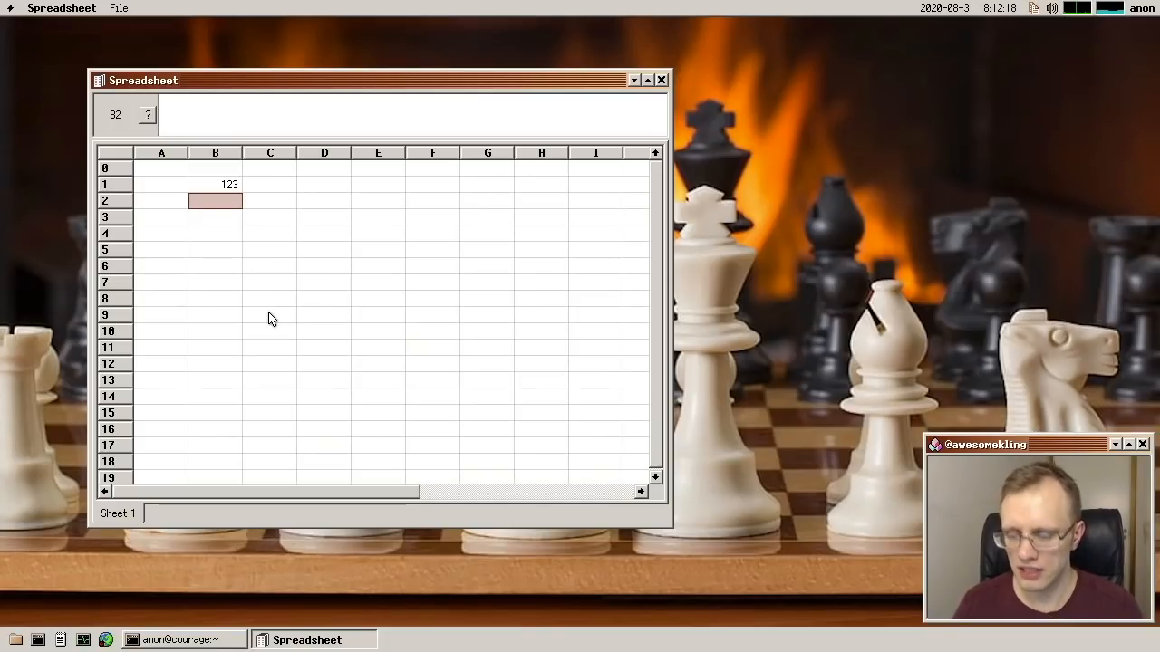
pyautogui.write('456')
pyautogui.press('Return')
pyautogui.write('=')
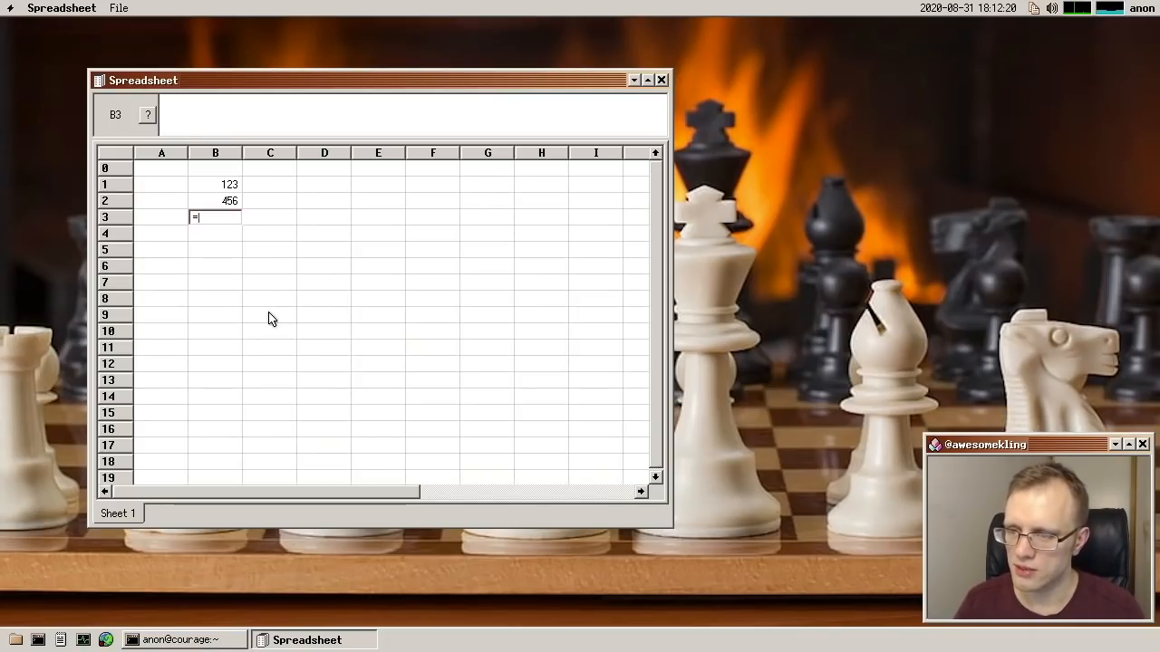
pyautogui.write('C')
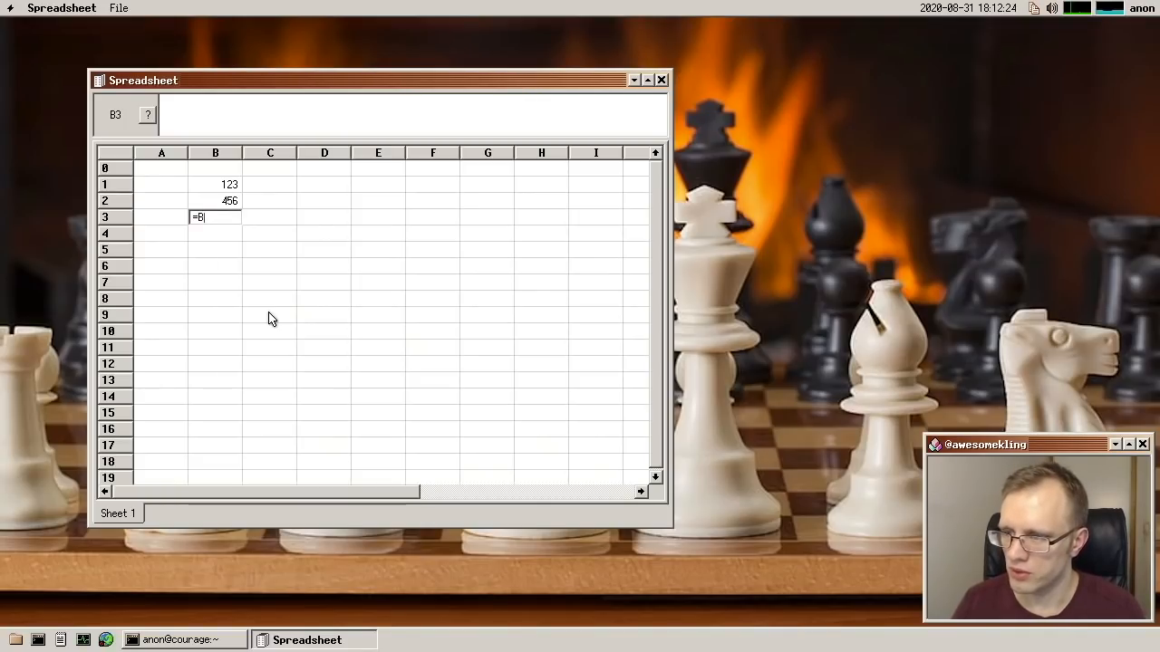
pyautogui.press('Return')
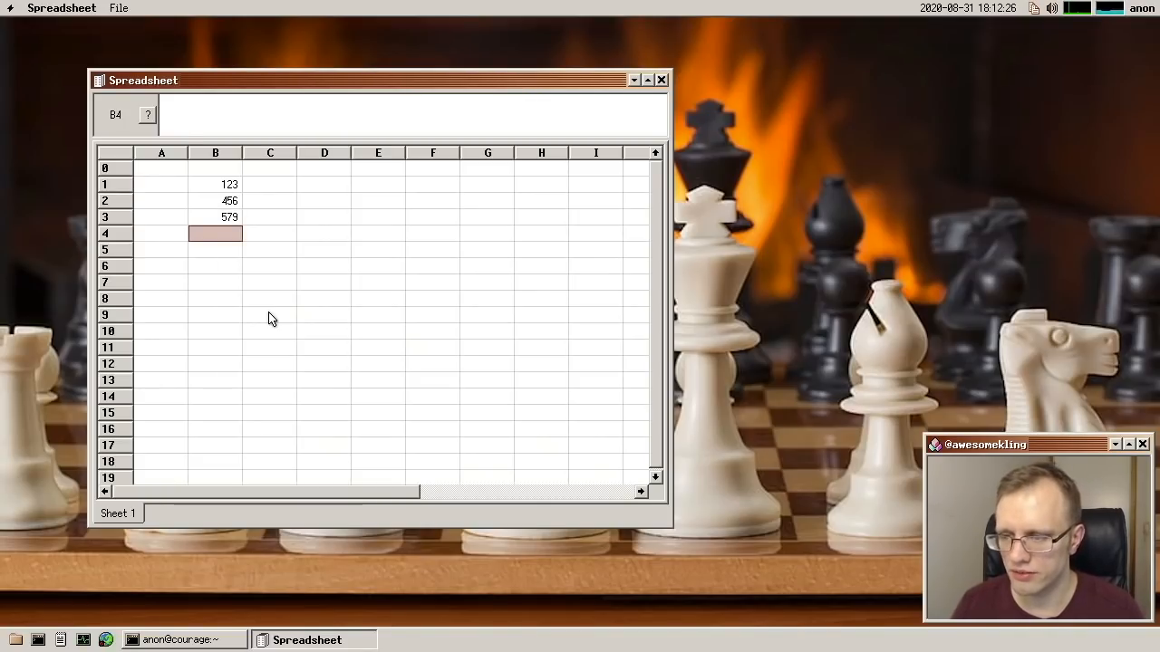
pyautogui.press('Up')
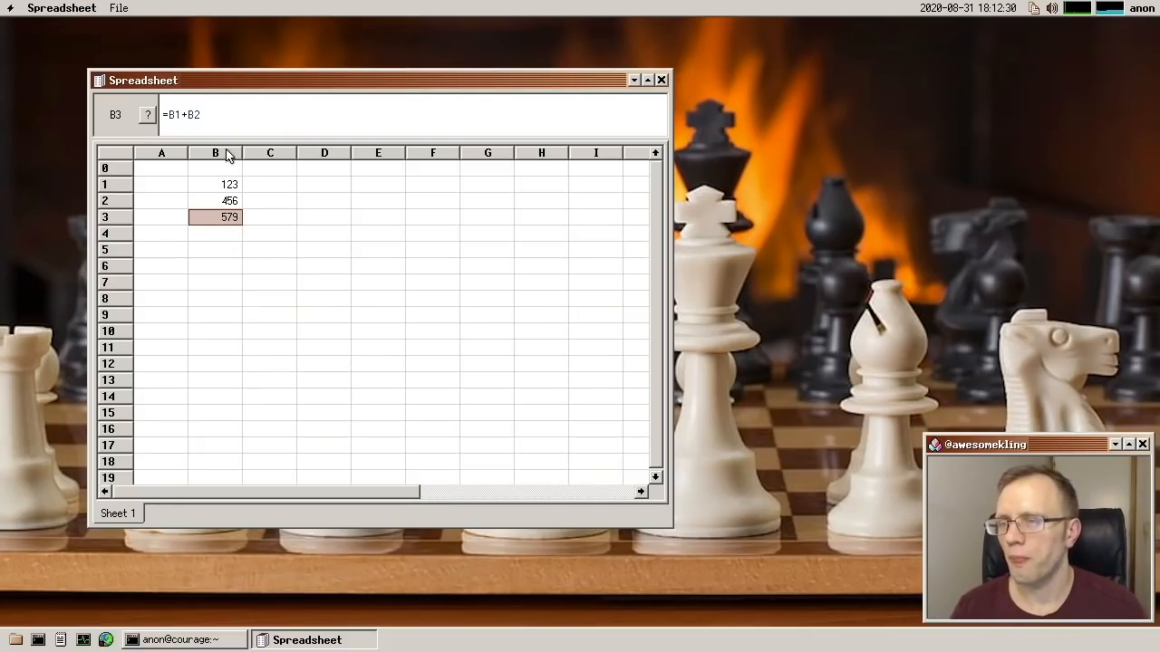
pyautogui.doubleClick(223, 114)
pyautogui.click(285, 236)
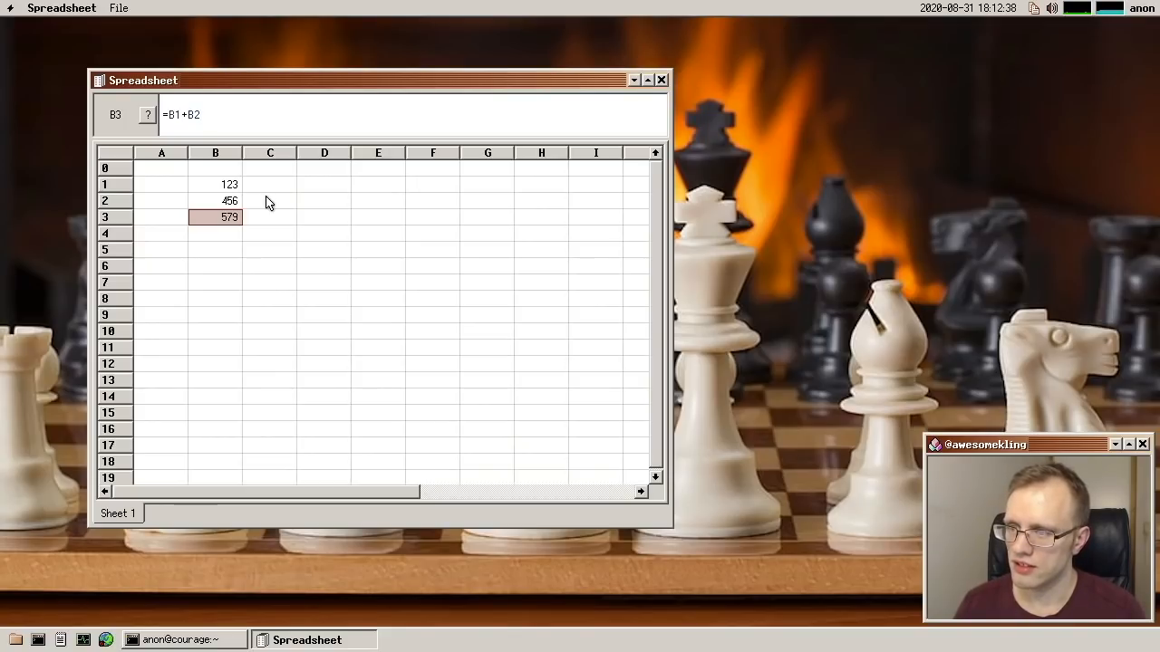
# - Show the Functions Help reference, move it off the data and view the average entry
pyautogui.click(148, 115)
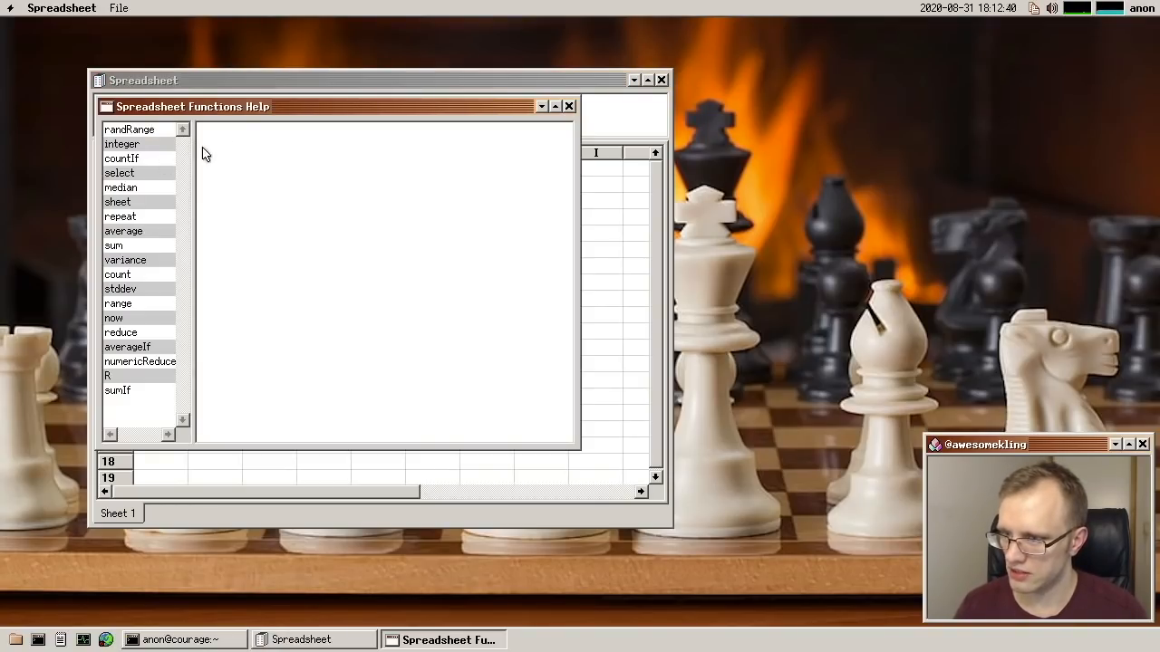
pyautogui.moveTo(230, 107); pyautogui.dragTo(472, 138)
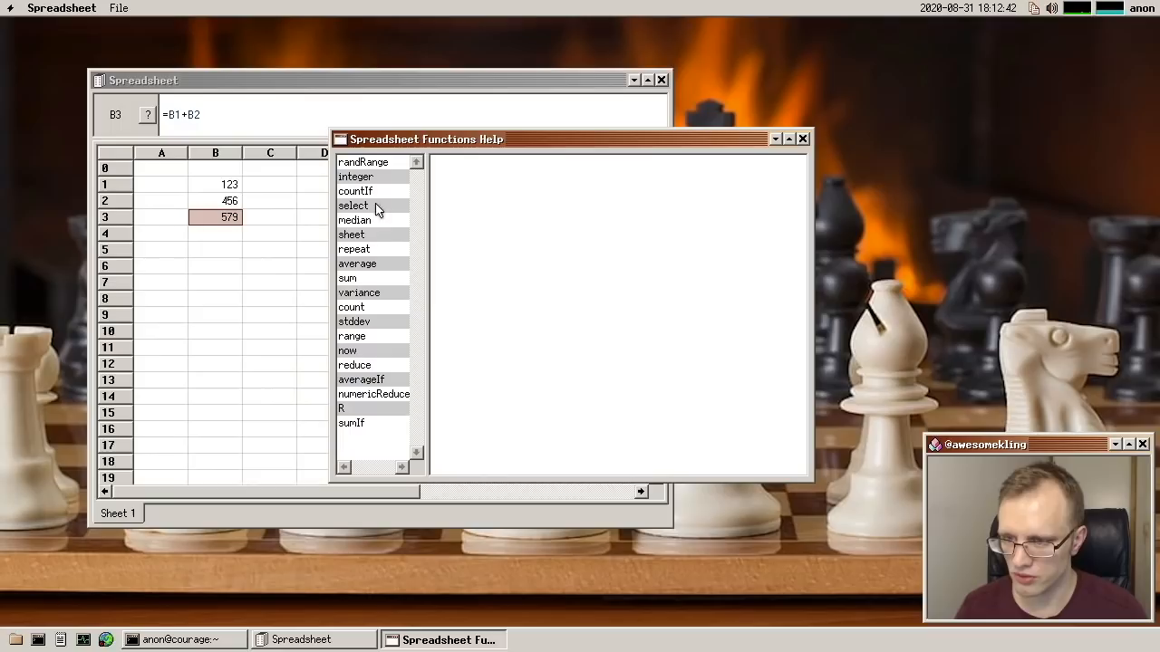
pyautogui.click(357, 264)
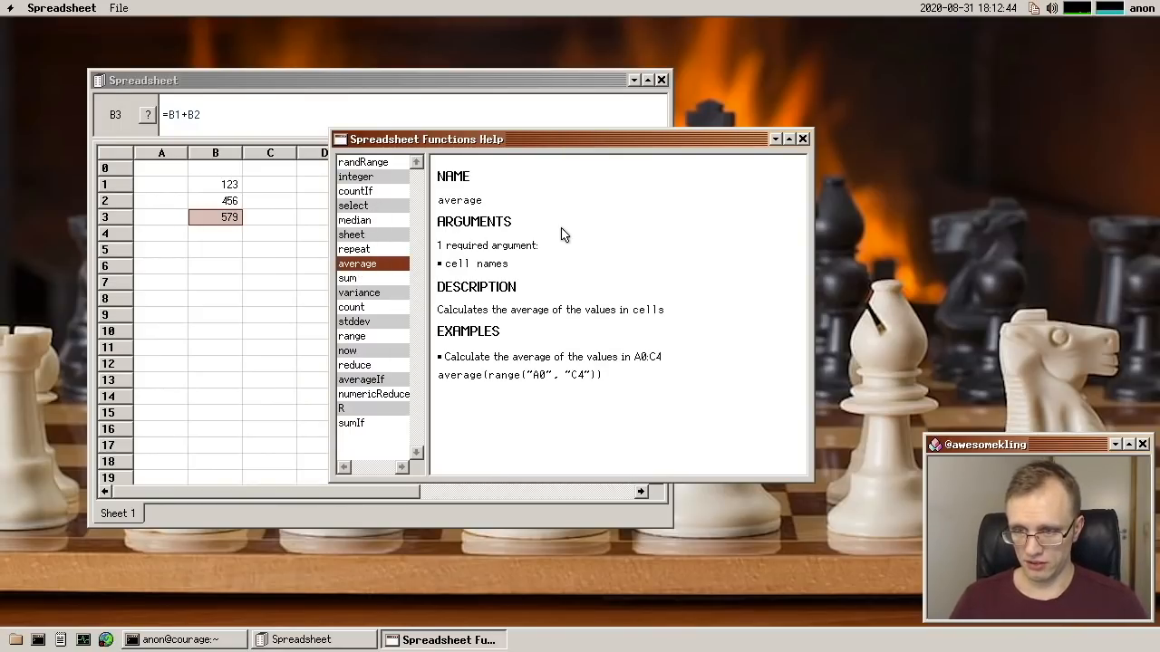
# - Enter =average(range("B1", "B2")) in C4 showing 289.5000, keeping the functions help in front
pyautogui.moveTo(562, 234); pyautogui.dragTo(833, 170)
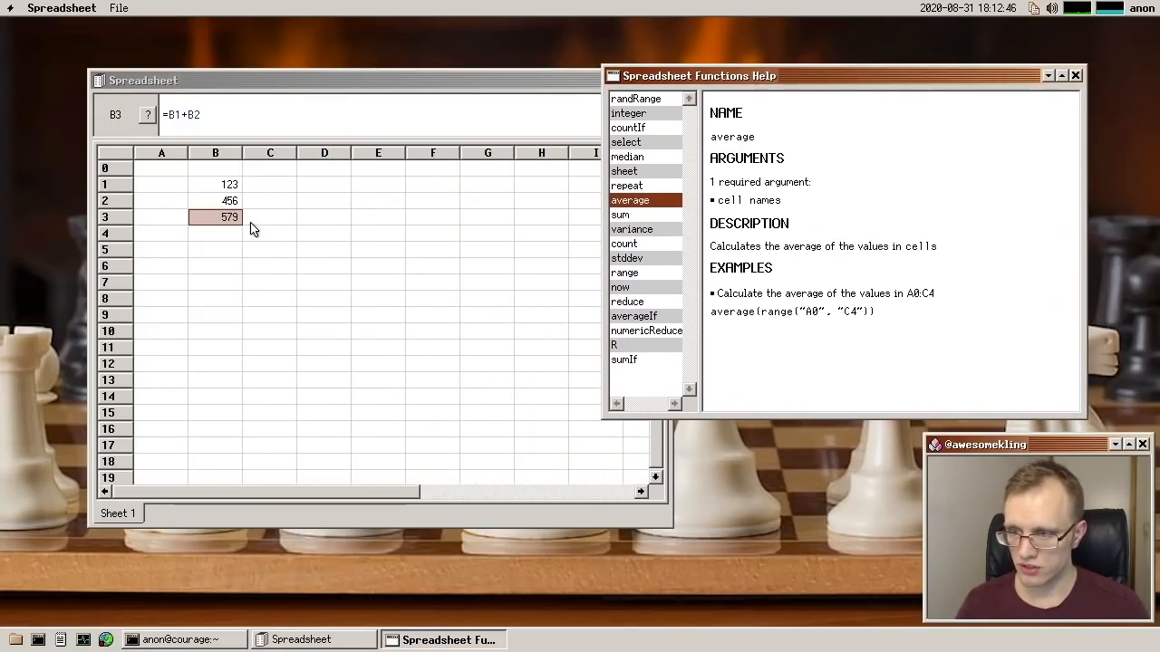
pyautogui.click(265, 219)
pyautogui.click(275, 234)
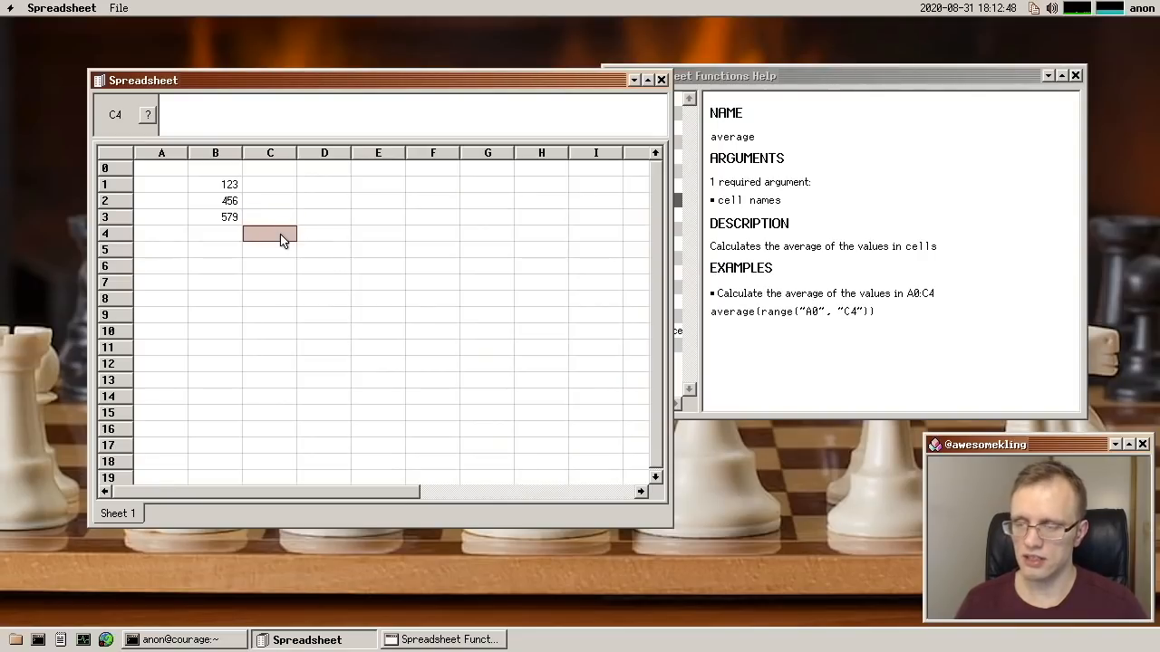
pyautogui.write('=average(')
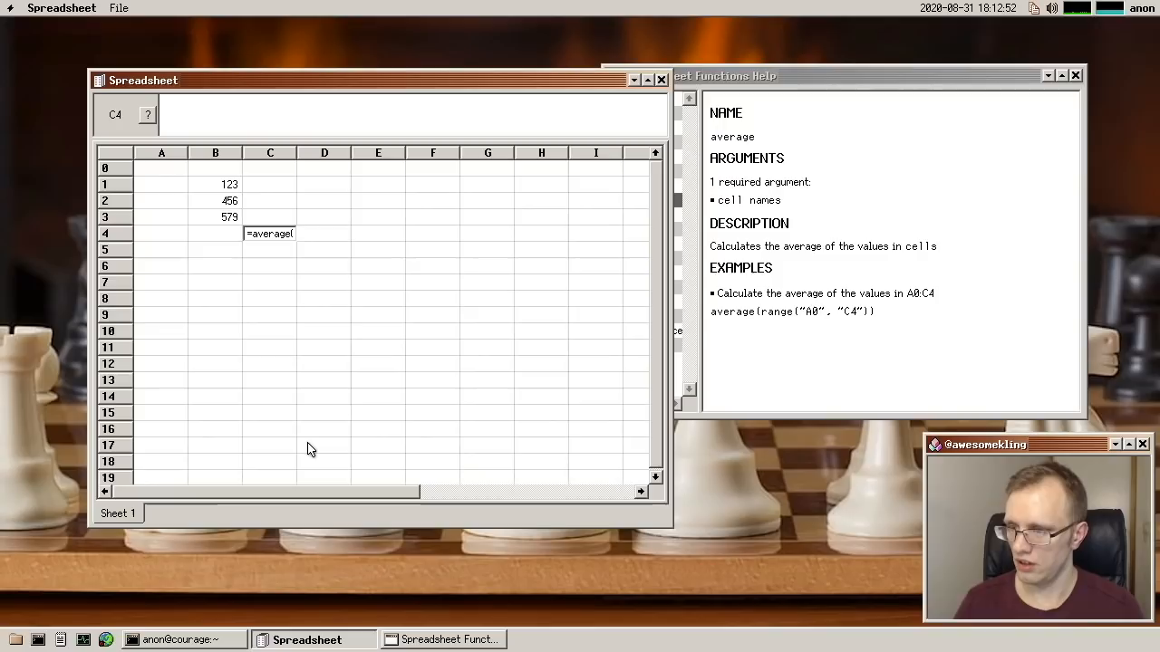
pyautogui.write('B1')
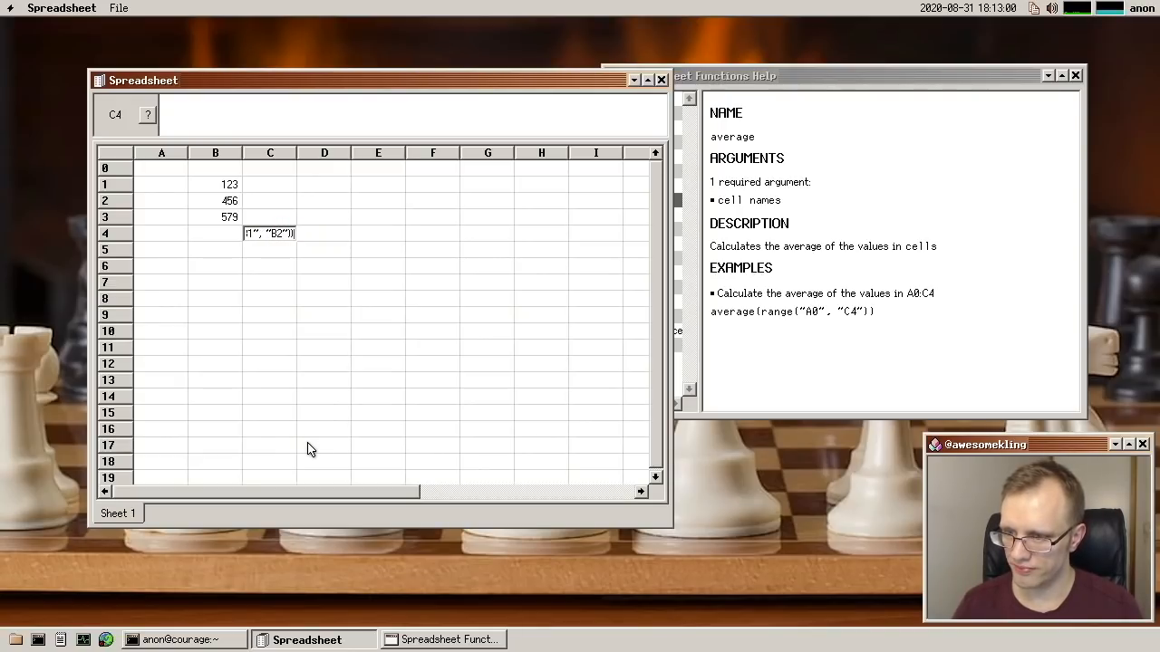
pyautogui.press('Return')
pyautogui.click(270, 235)
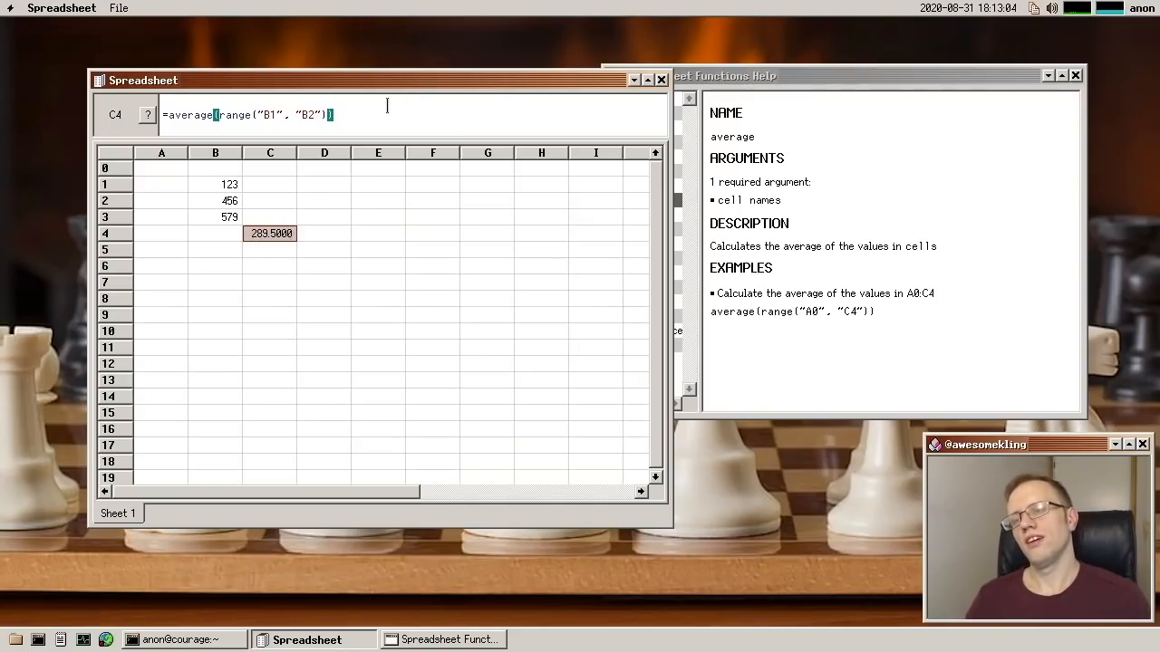
pyautogui.moveTo(771, 75); pyautogui.dragTo(776, 79)
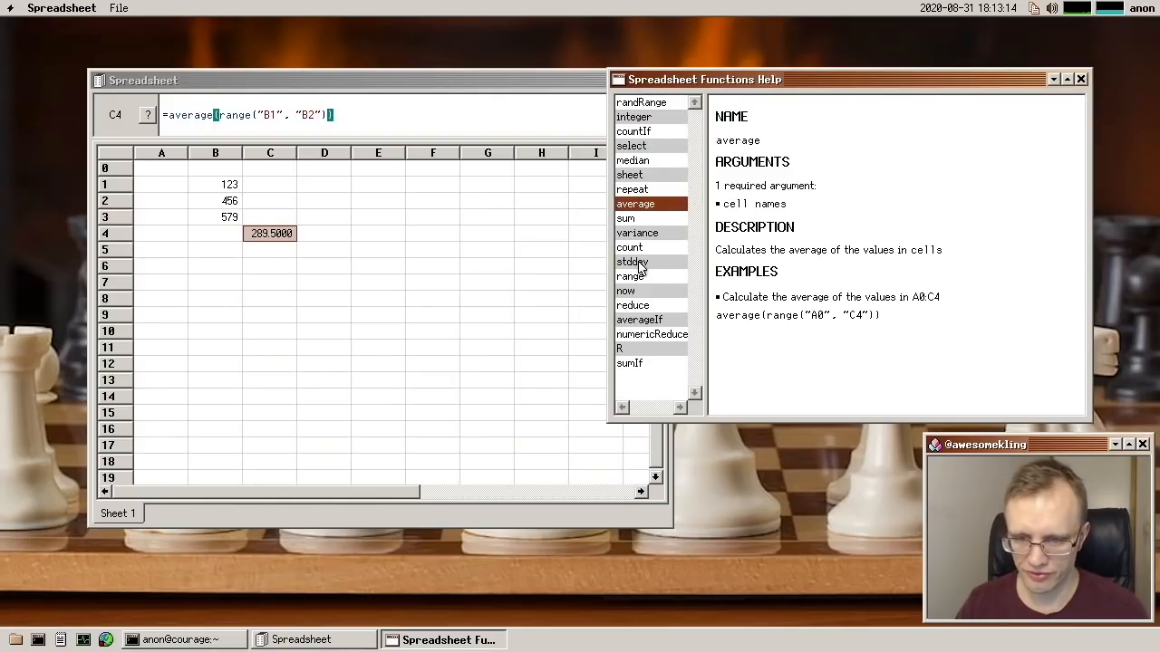
# - Enlarge the Functions Help window, widen its function list and select all the average help text
pyautogui.moveTo(681, 383); pyautogui.dragTo(848, 354)
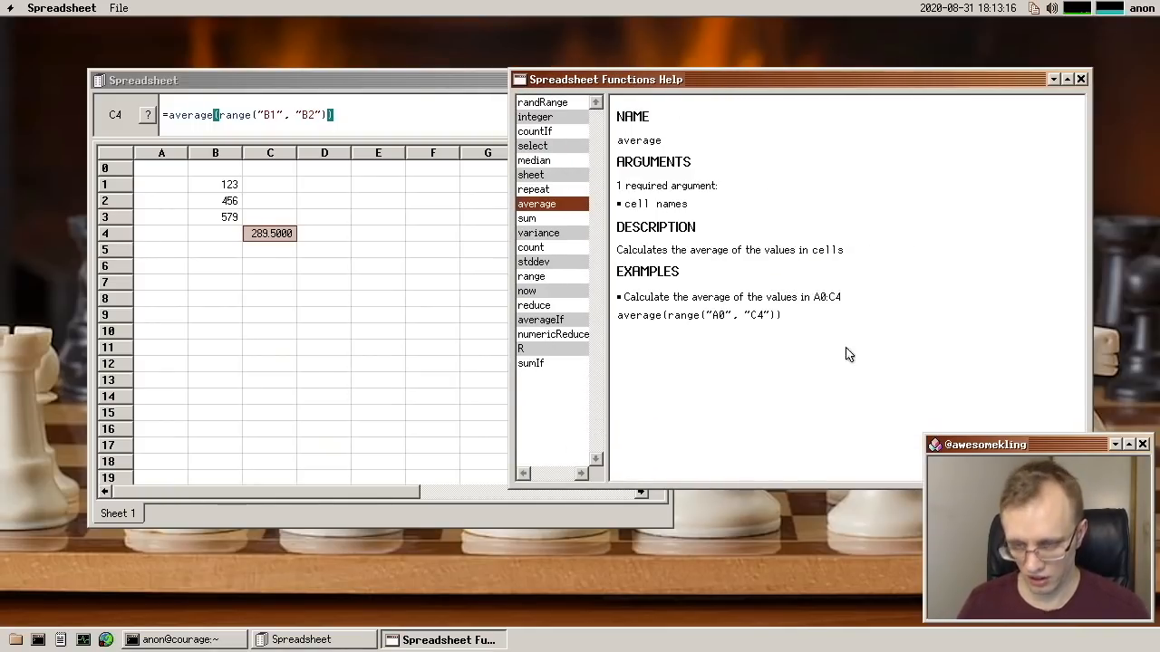
pyautogui.moveTo(609, 333); pyautogui.dragTo(632, 340)
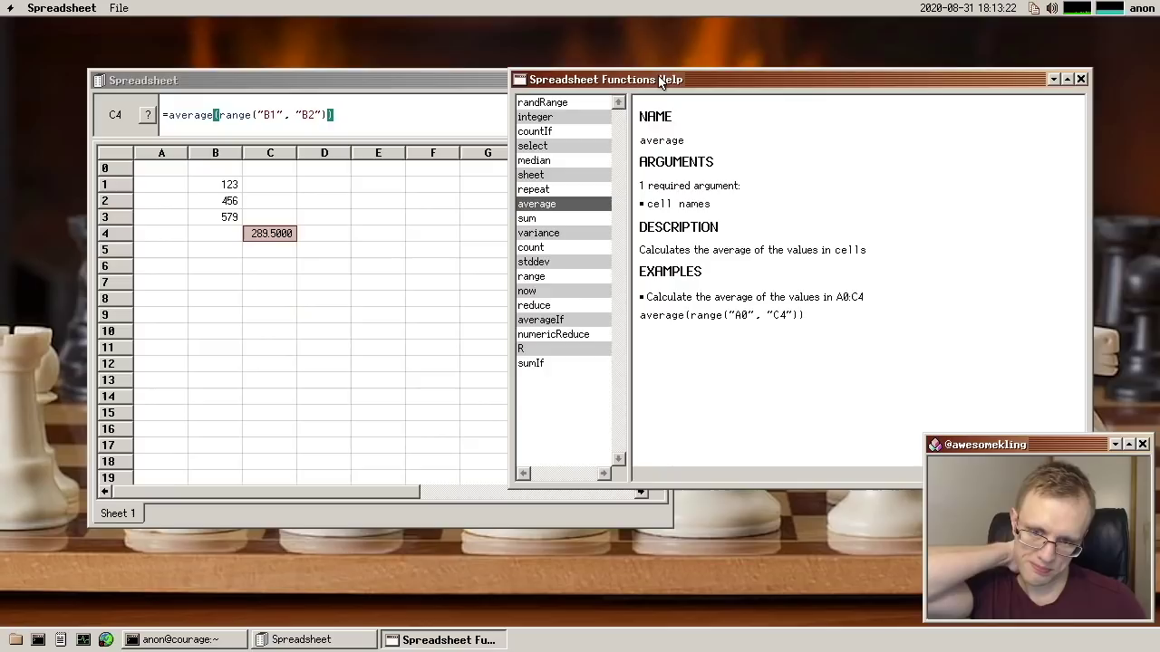
pyautogui.moveTo(670, 113); pyautogui.dragTo(901, 222)
pyautogui.click(888, 335)
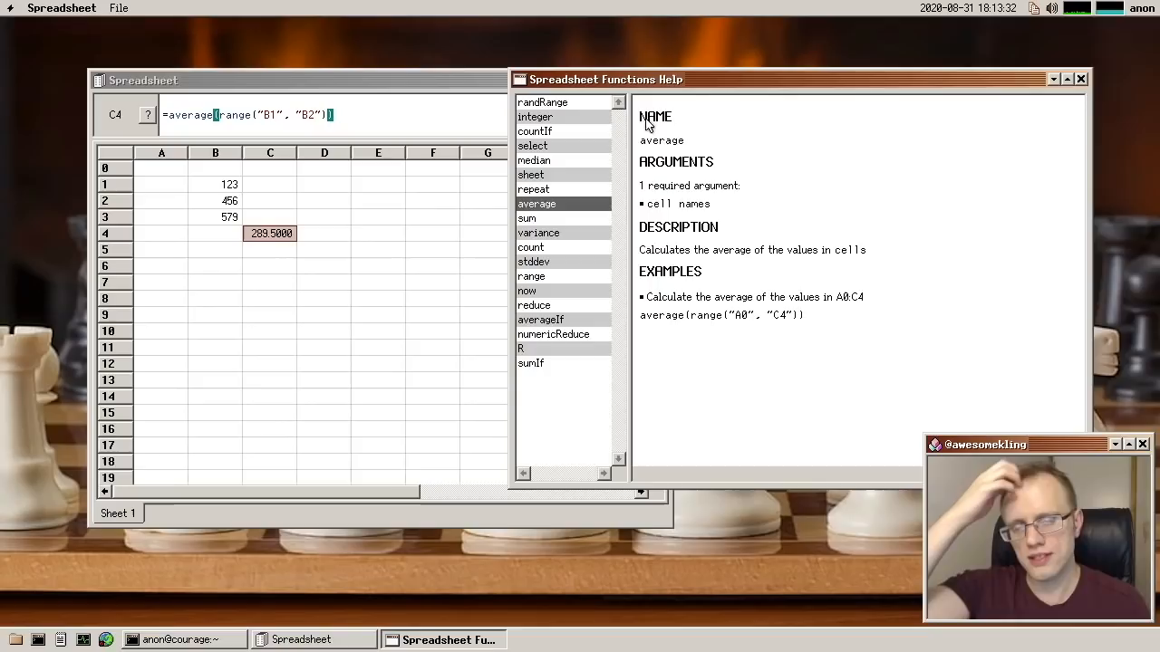
pyautogui.moveTo(639, 116); pyautogui.dragTo(968, 358)
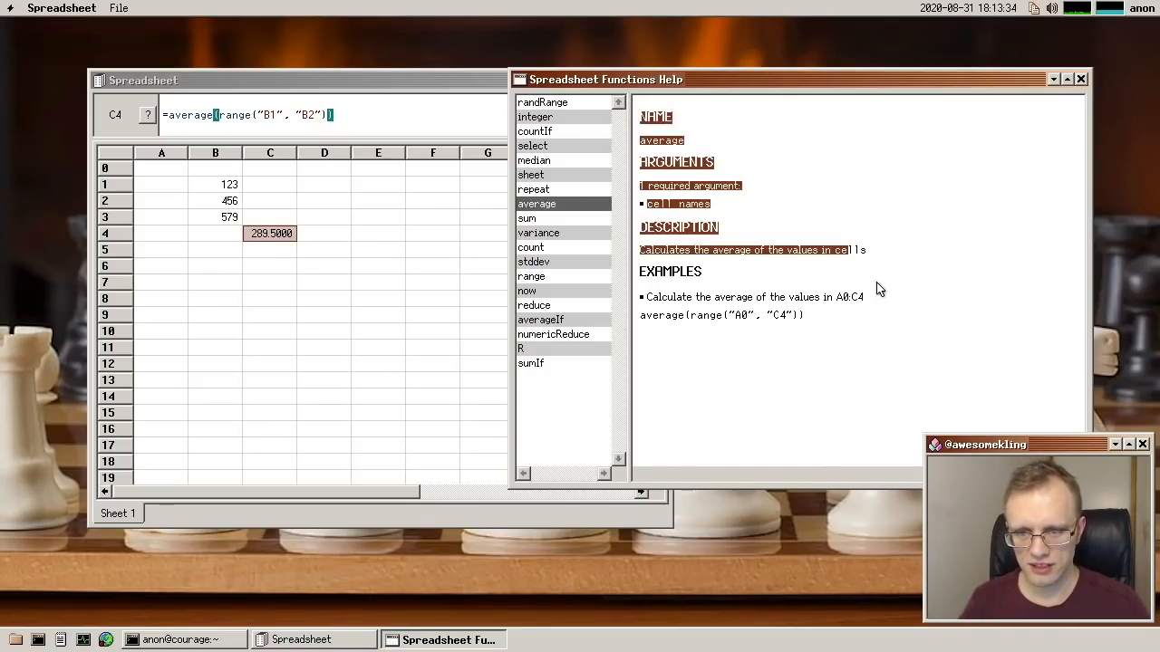
# - Launch System Monitor and sort its process list by PID
pyautogui.click(106, 640)
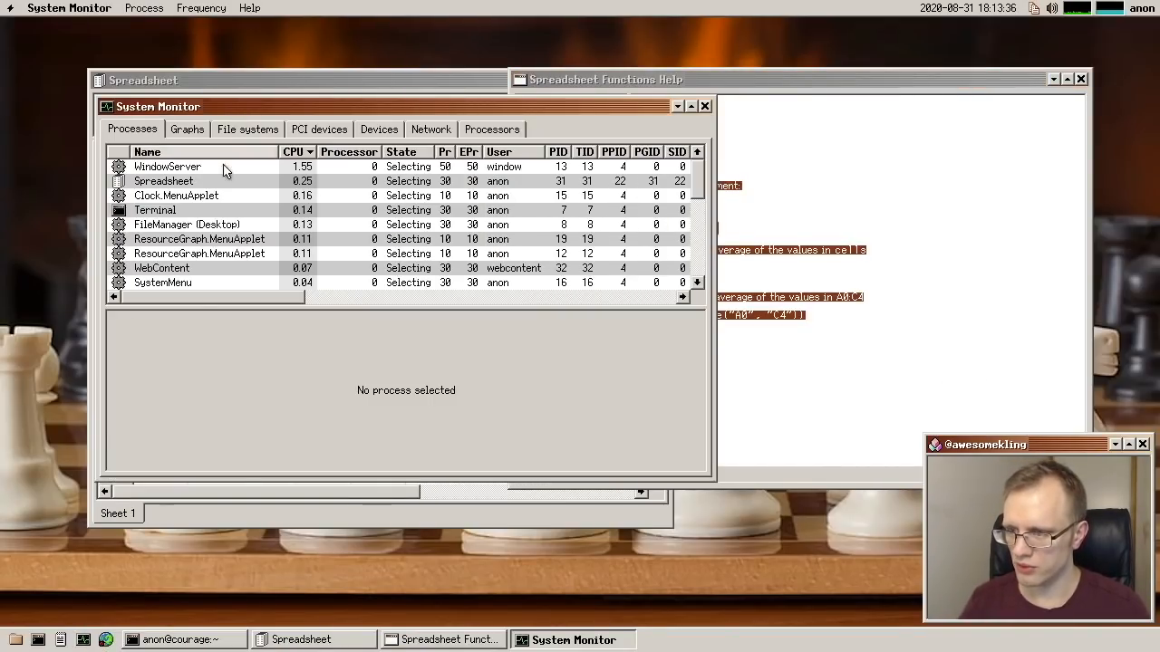
pyautogui.click(557, 151)
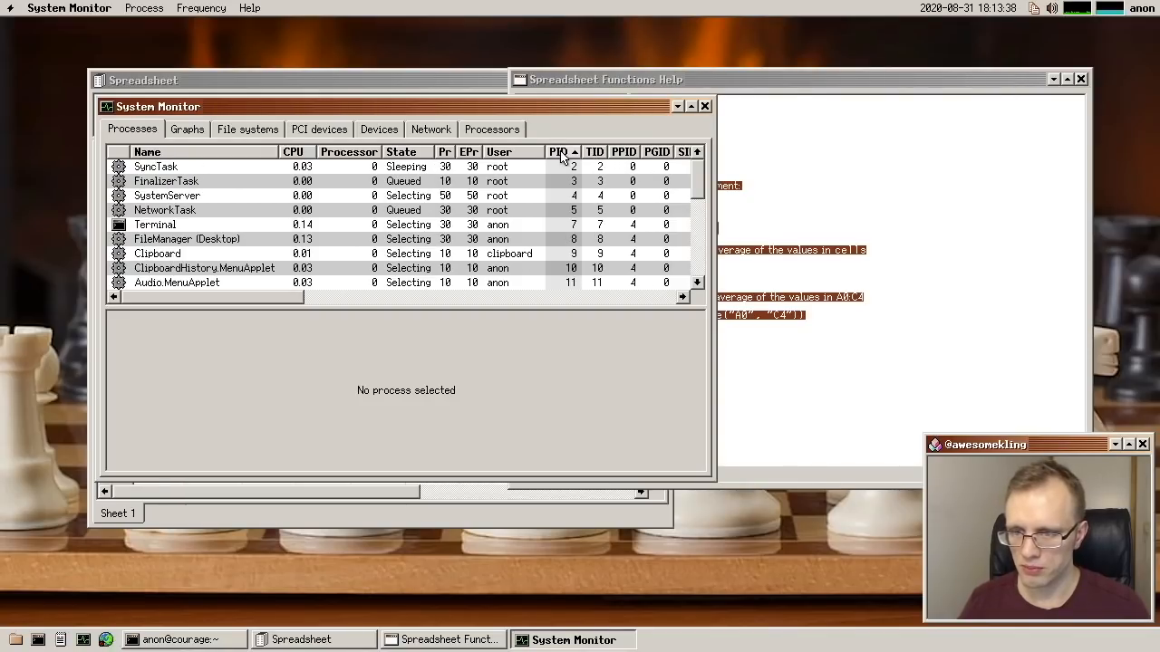
pyautogui.click(161, 195)
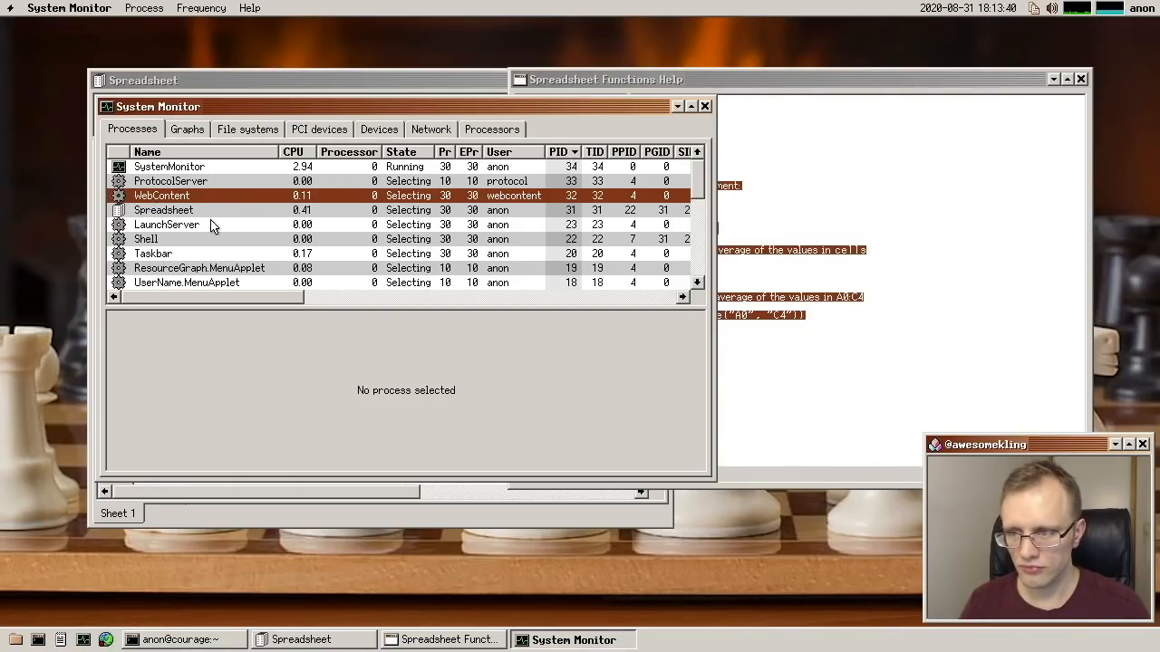
# - Close System Monitor, then reselect and clear the average help text
pyautogui.click(706, 108)
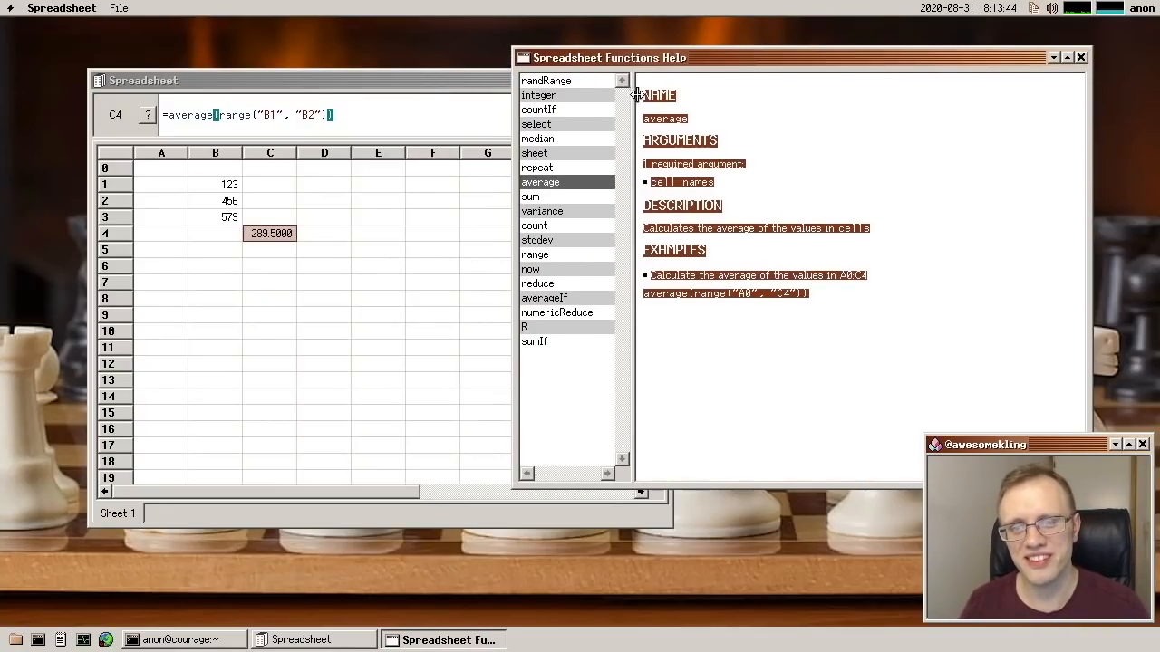
pyautogui.click(723, 175)
pyautogui.moveTo(645, 91); pyautogui.dragTo(835, 340)
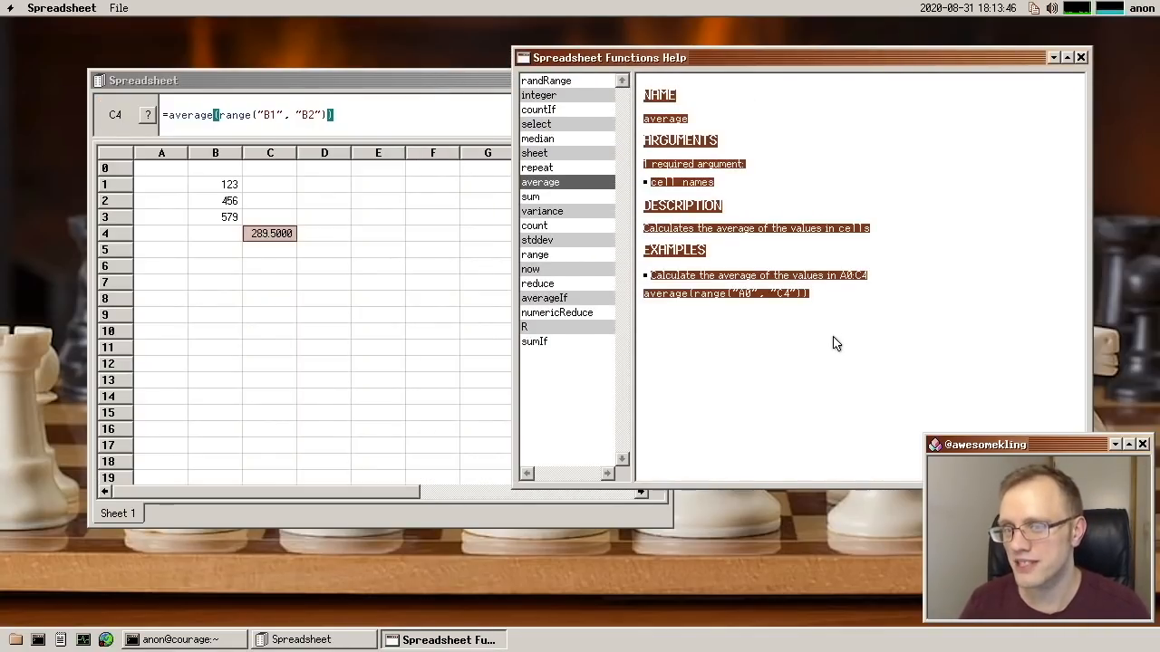
pyautogui.click(959, 237)
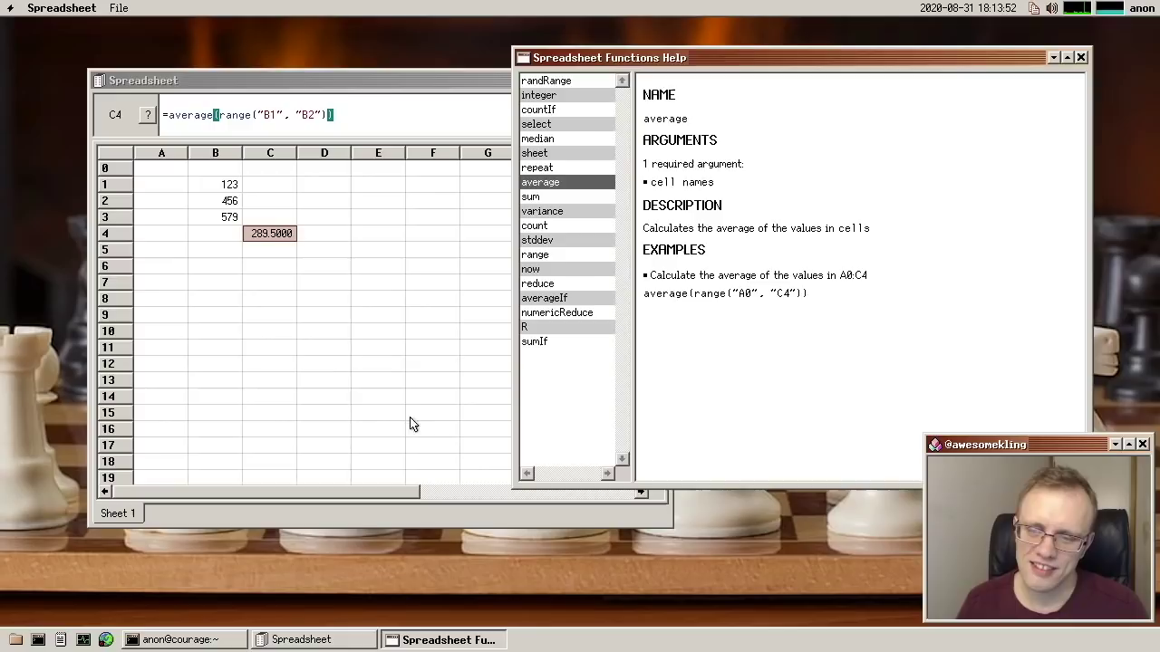
# - Bring the spreadsheet forward and pick cells C1, A1 and B1 to check their values
pyautogui.click(270, 331)
pyautogui.click(270, 184)
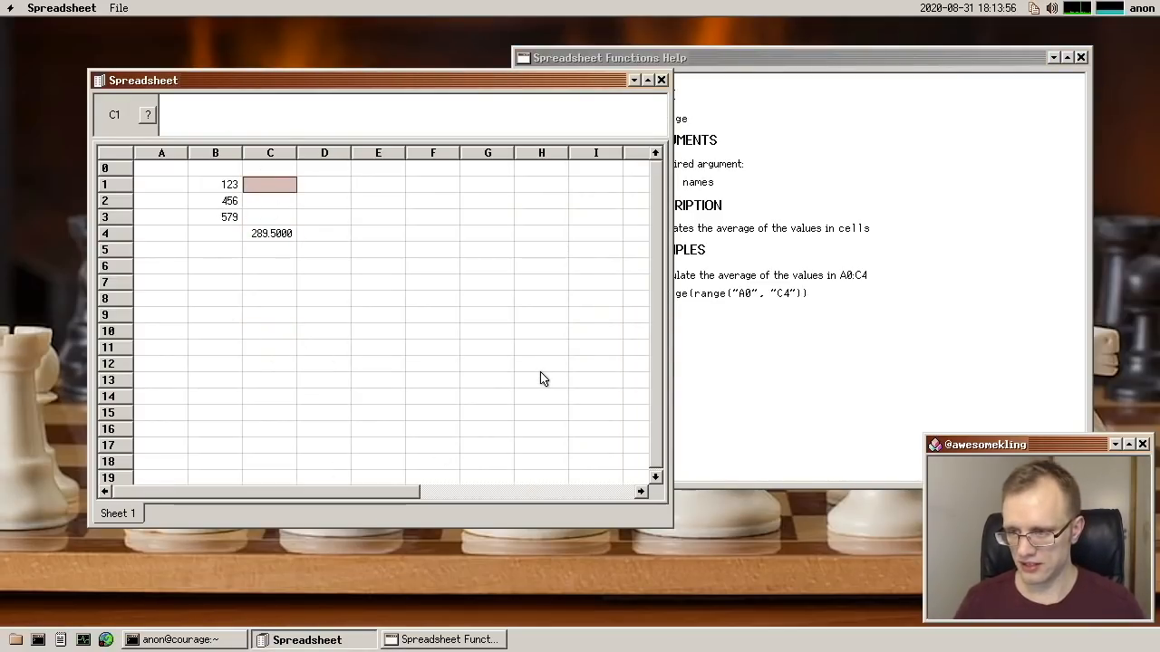
pyautogui.press('Left')
pyautogui.press('Left')
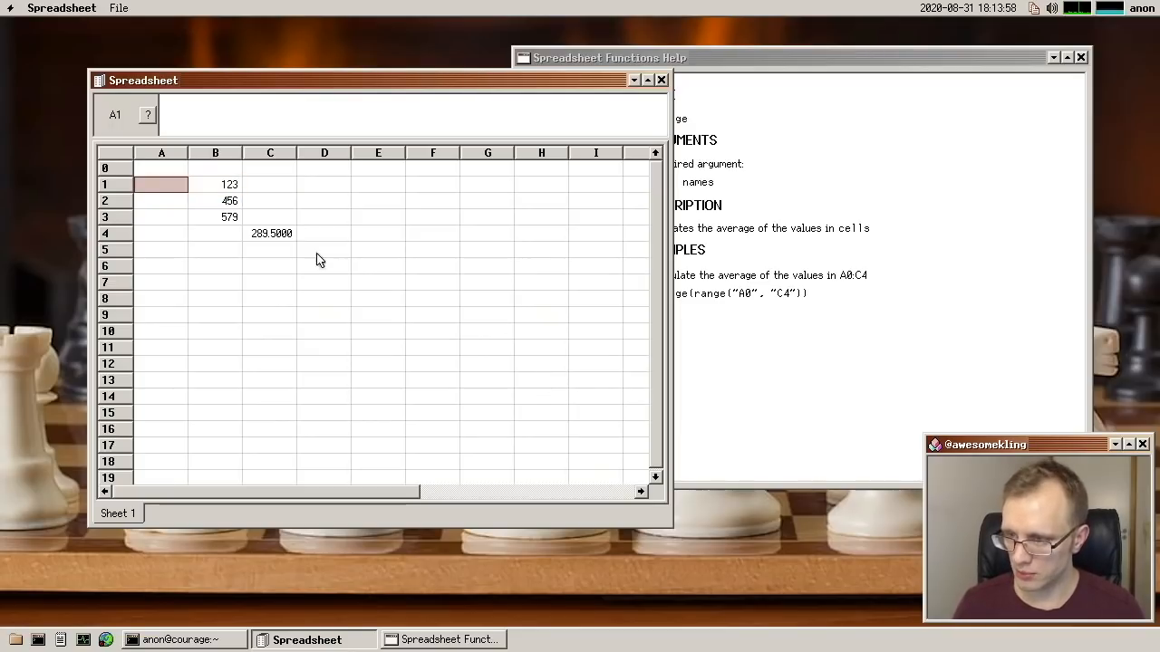
pyautogui.click(223, 186)
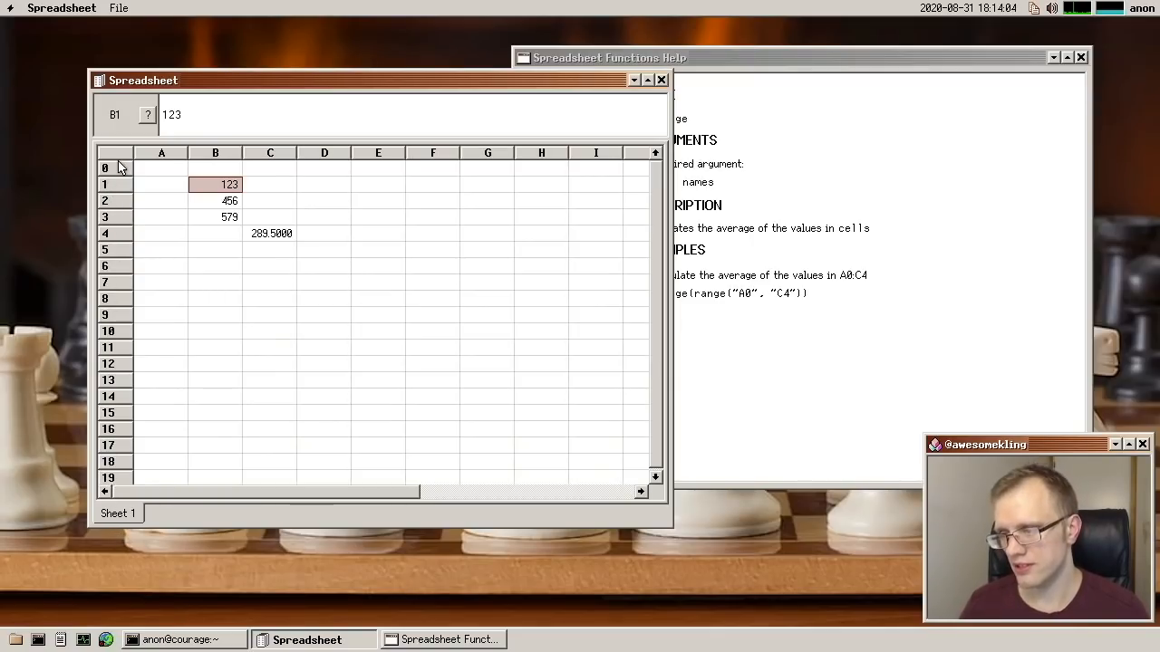
pyautogui.click(180, 190)
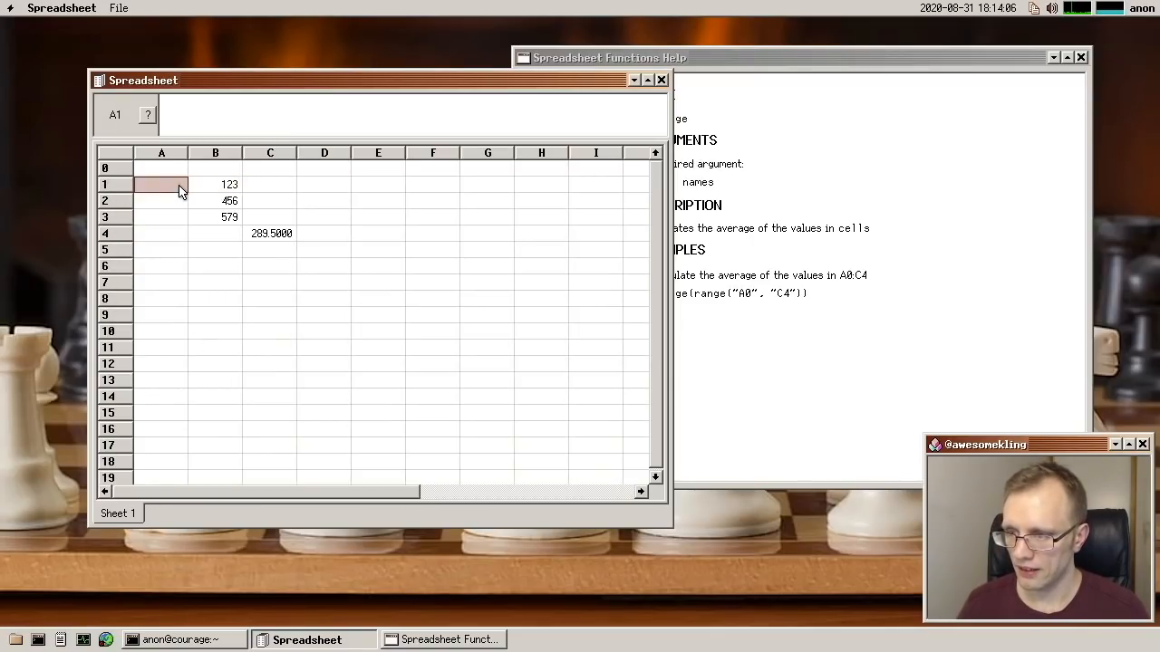
# - Walk the selection around the grid with arrow keys to D7 and discard its entry
pyautogui.press('Right')
pyautogui.press('Right')
pyautogui.press('Down')
pyautogui.press('Up')
pyautogui.press('Left')
pyautogui.press('Left')
pyautogui.press('Up')
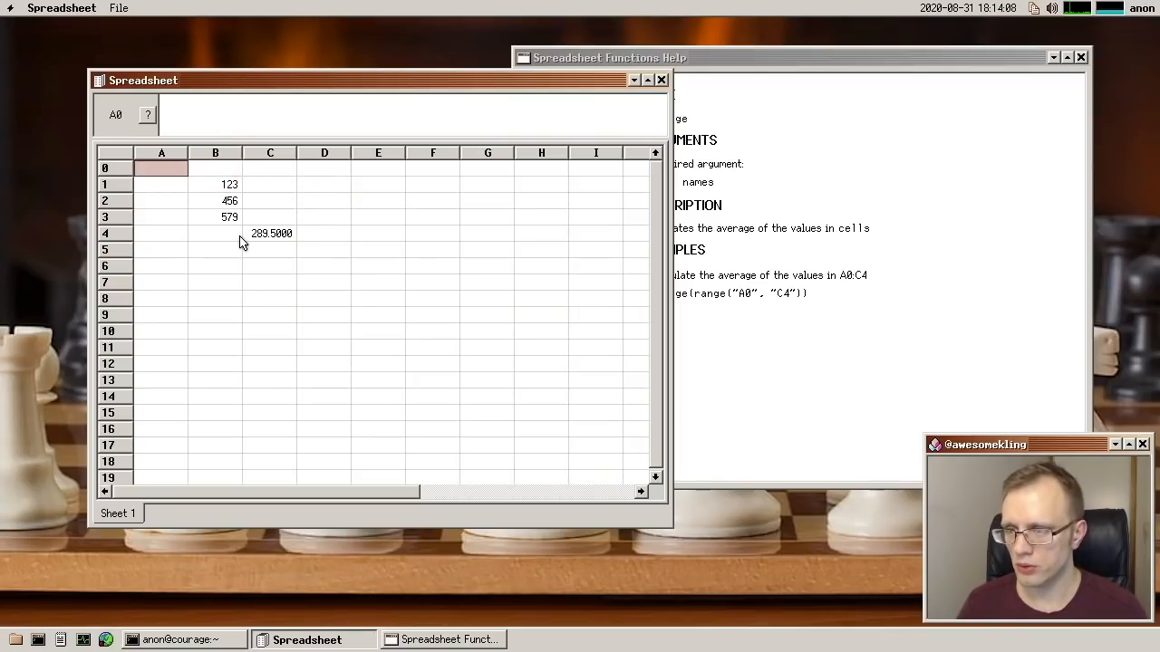
pyautogui.press('Right')
pyautogui.press('Down')
pyautogui.press('Left')
pyautogui.press('Down')
pyautogui.press('Down')
pyautogui.press('Down')
pyautogui.press('Right')
pyautogui.press('Down')
pyautogui.press('Right')
pyautogui.press('Down')
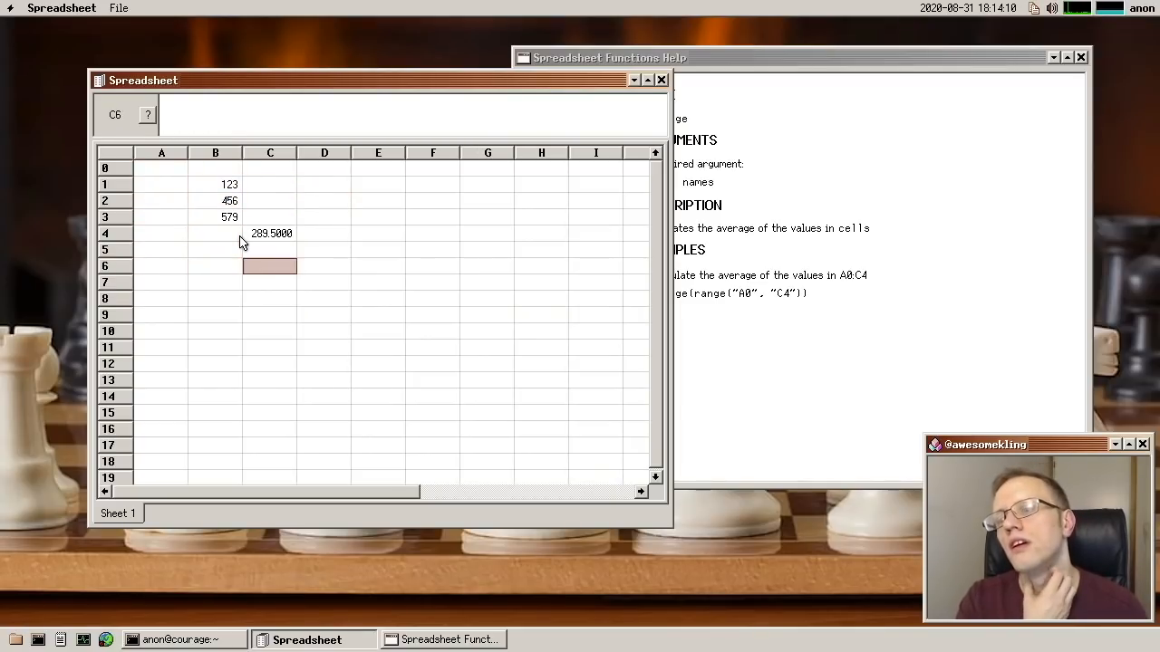
pyautogui.press('Right')
pyautogui.press('Down')
pyautogui.write('123')
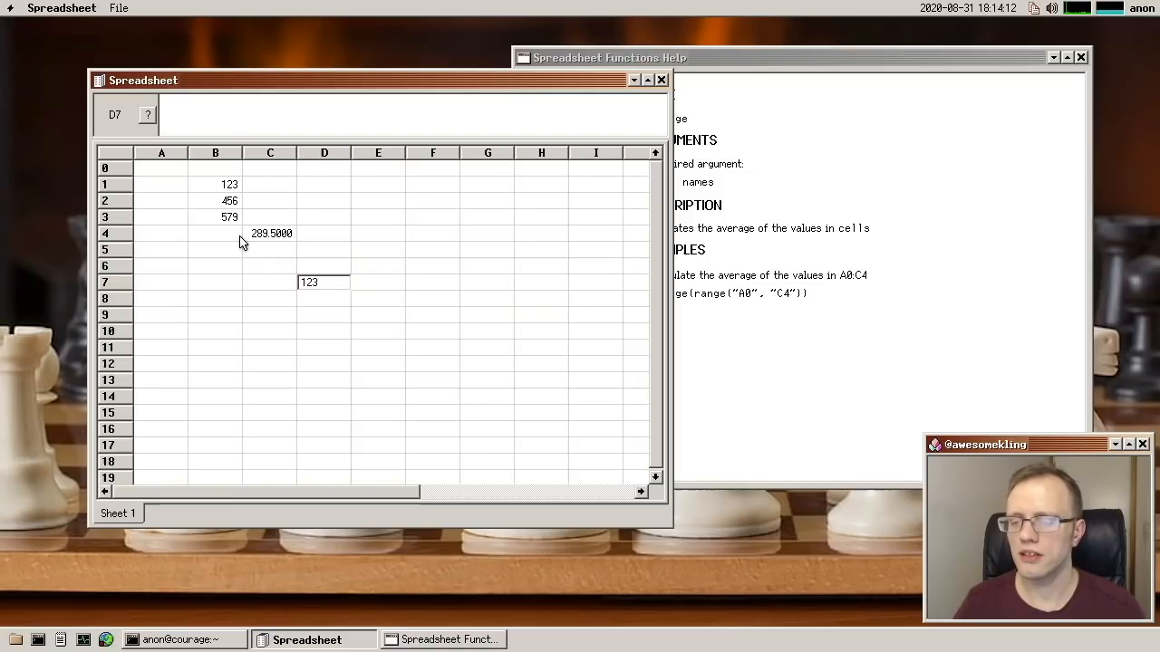
pyautogui.press('BackSpace')
pyautogui.press('BackSpace')
pyautogui.press('BackSpace')
pyautogui.press('Escape')
pyautogui.press('Down')
pyautogui.press('Down')
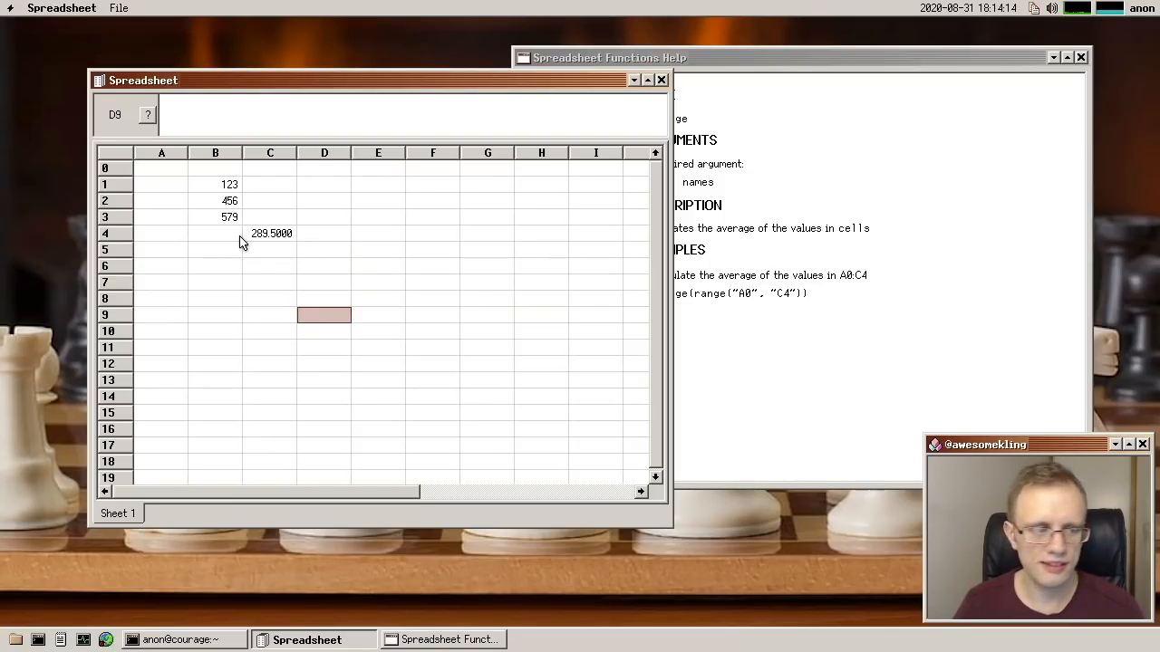
# - Select assorted cells across the grid from E5 to H6
pyautogui.click(377, 251)
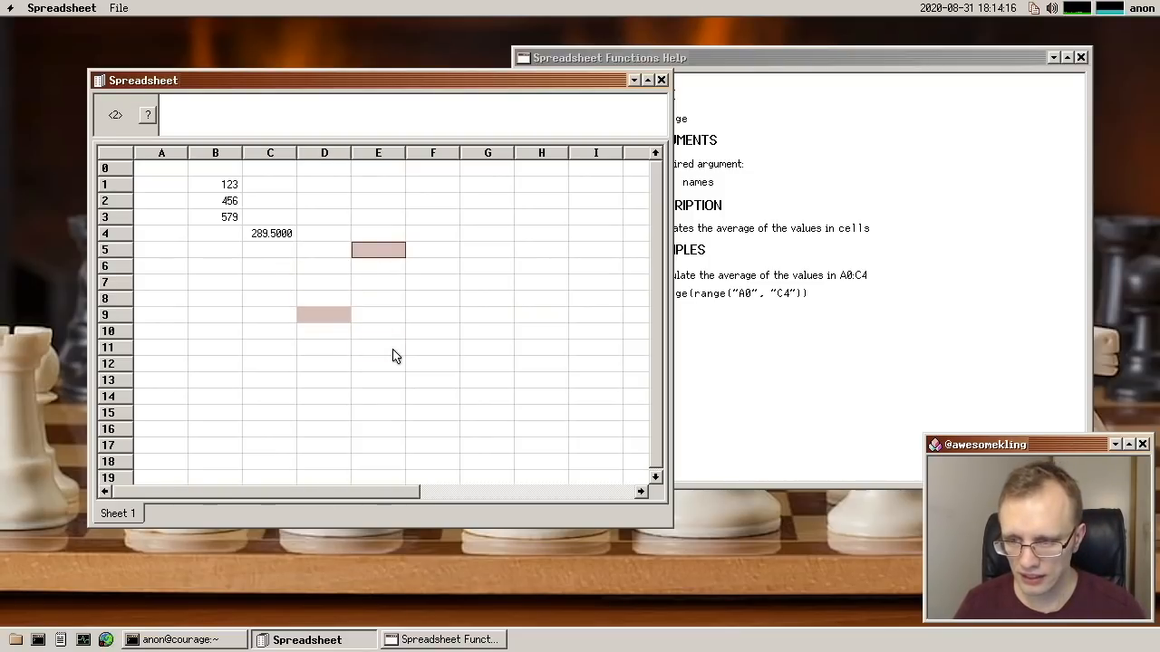
pyautogui.click(378, 350)
pyautogui.click(541, 334)
pyautogui.click(488, 251)
pyautogui.click(377, 365)
pyautogui.click(323, 301)
pyautogui.click(385, 318)
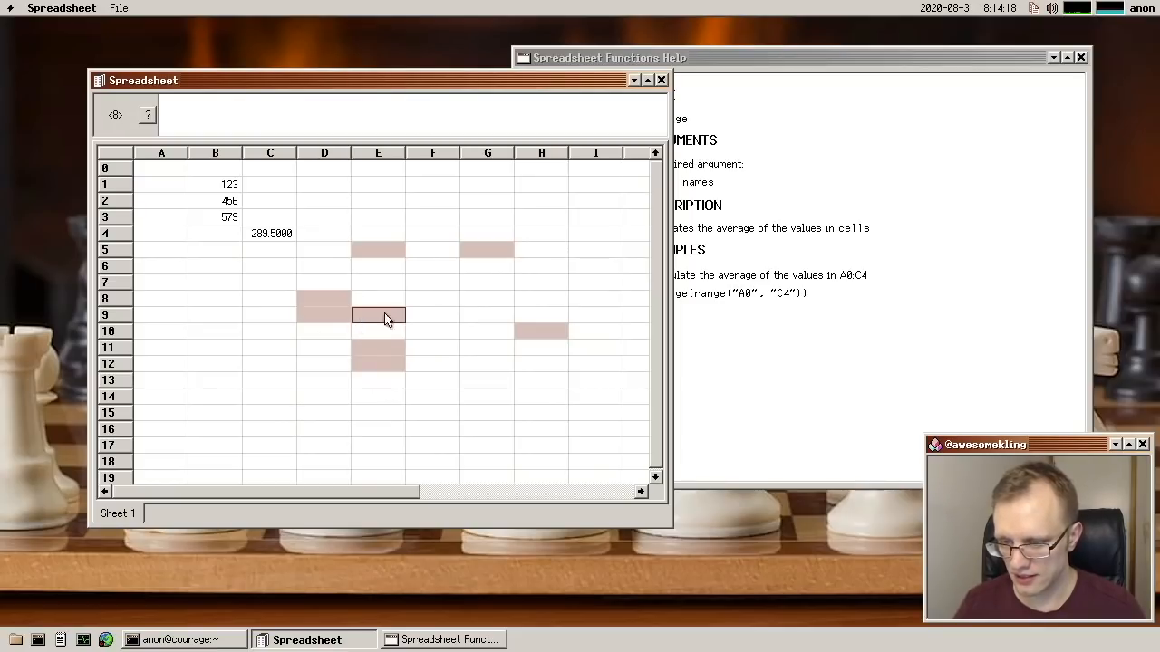
pyautogui.click(487, 282)
pyautogui.click(433, 399)
pyautogui.click(541, 268)
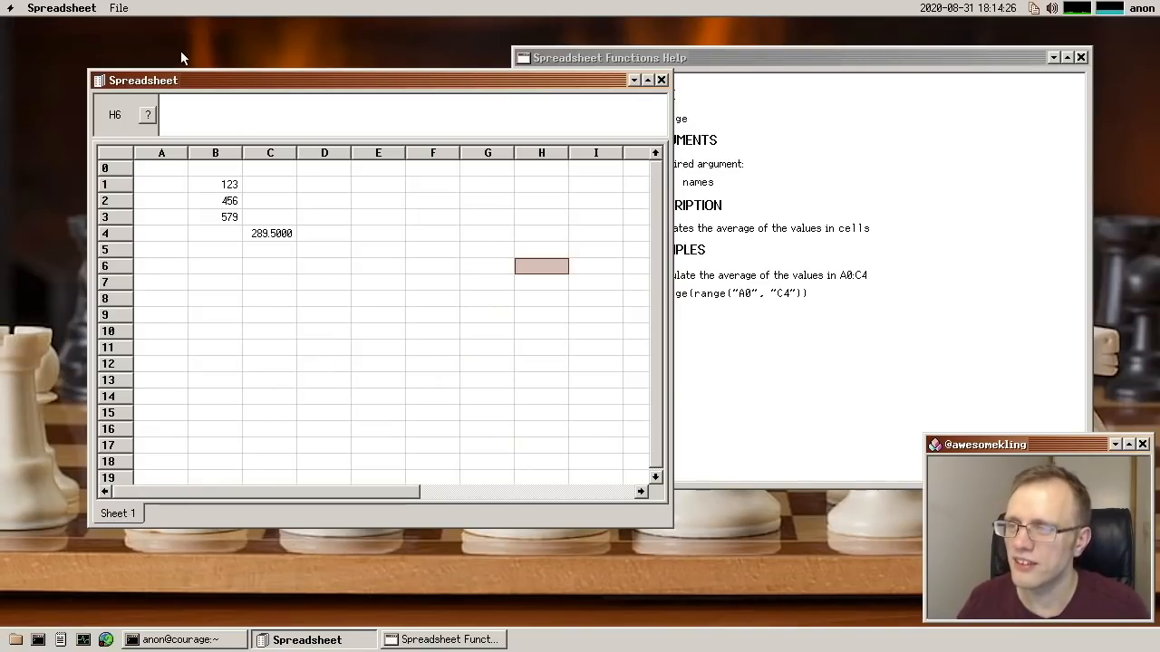
# - Add two new empty sheets, Sheet 2 and Sheet 3, via File > Add New Sheet
pyautogui.click(118, 8)
pyautogui.click(87, 37)
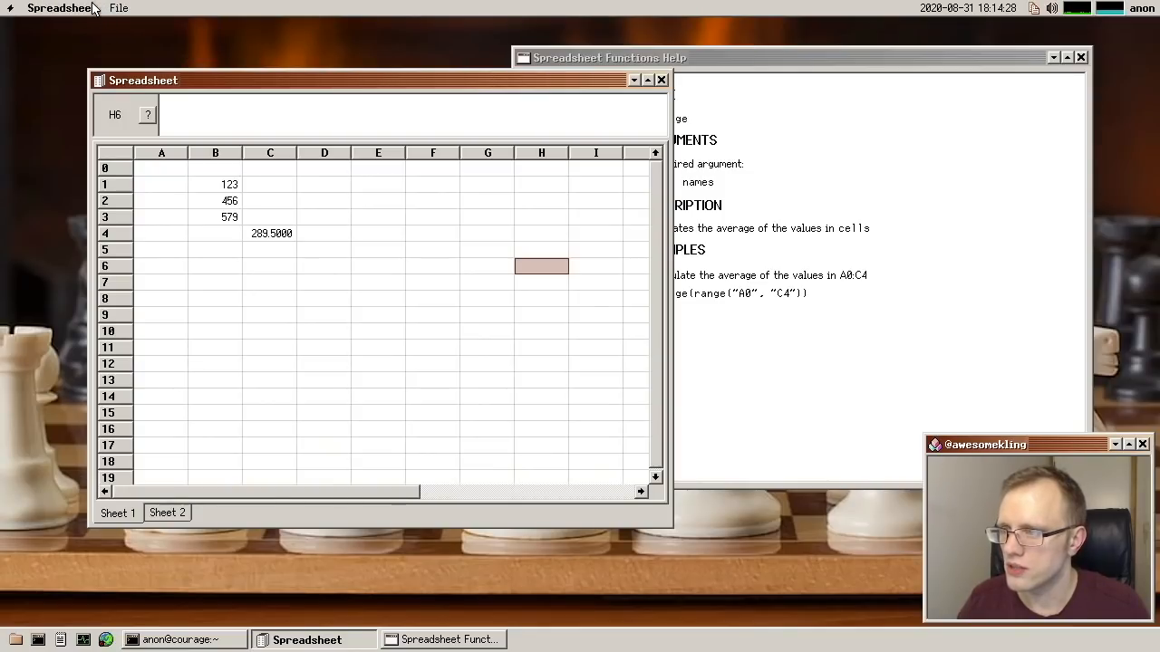
pyautogui.click(118, 8)
pyautogui.click(87, 37)
# - Flip between the Sheet 1, 2 and 3 tabs, ending on Sheet 1 with the data
pyautogui.click(214, 513)
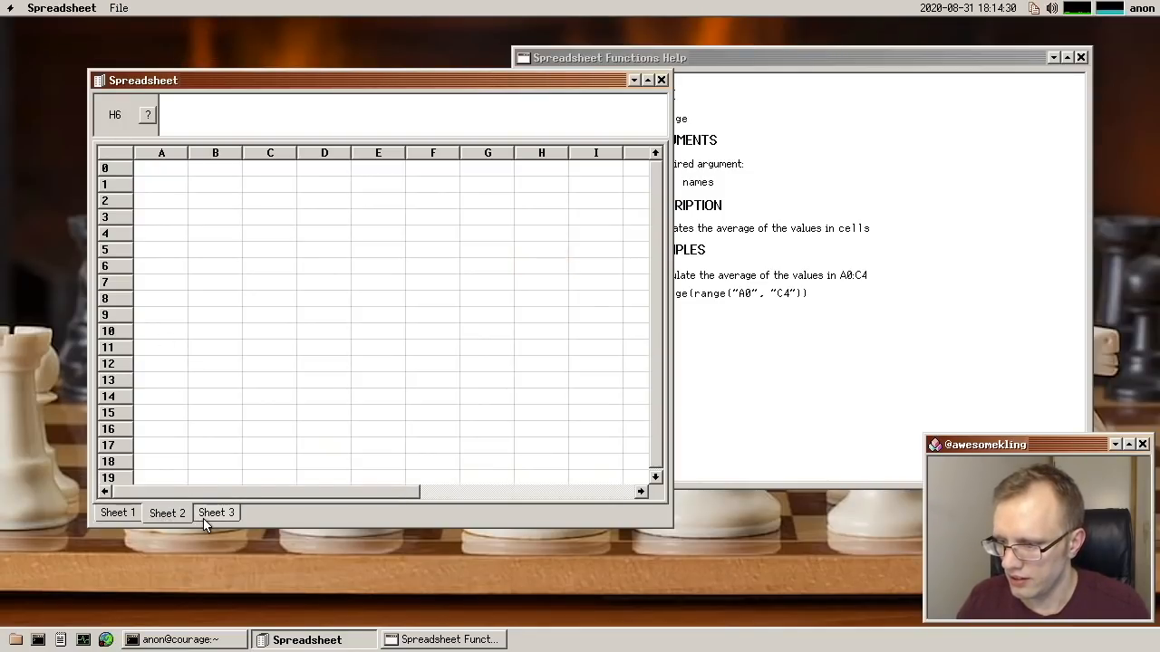
pyautogui.click(166, 513)
pyautogui.click(118, 513)
pyautogui.click(217, 513)
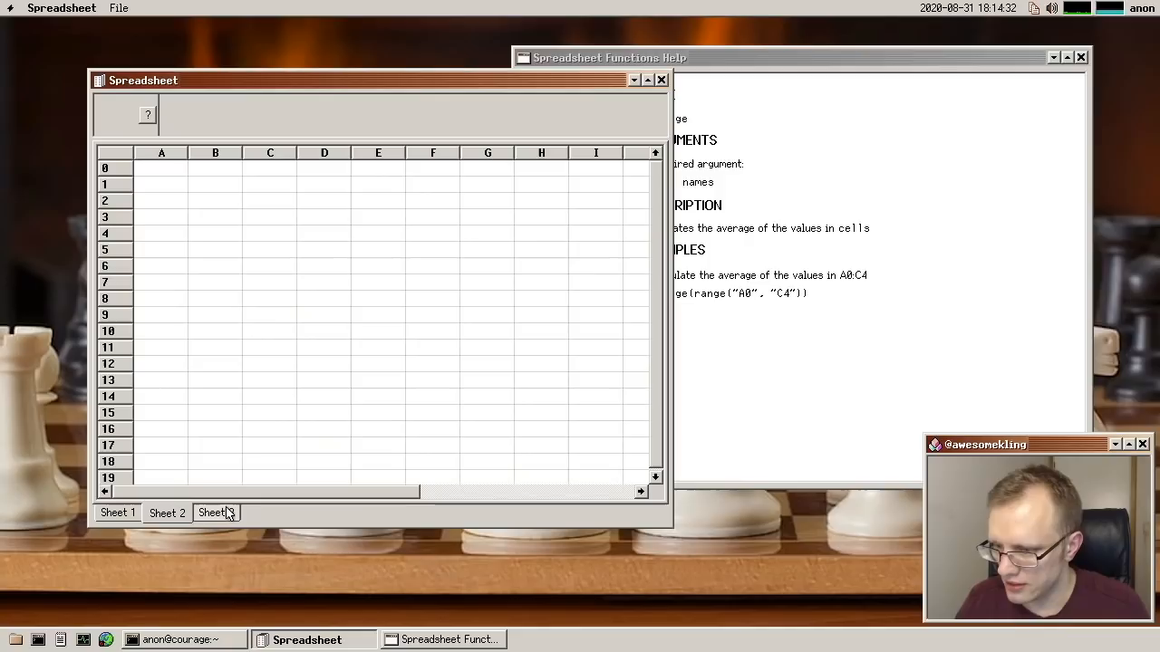
pyautogui.click(167, 512)
pyautogui.click(117, 513)
pyautogui.click(167, 513)
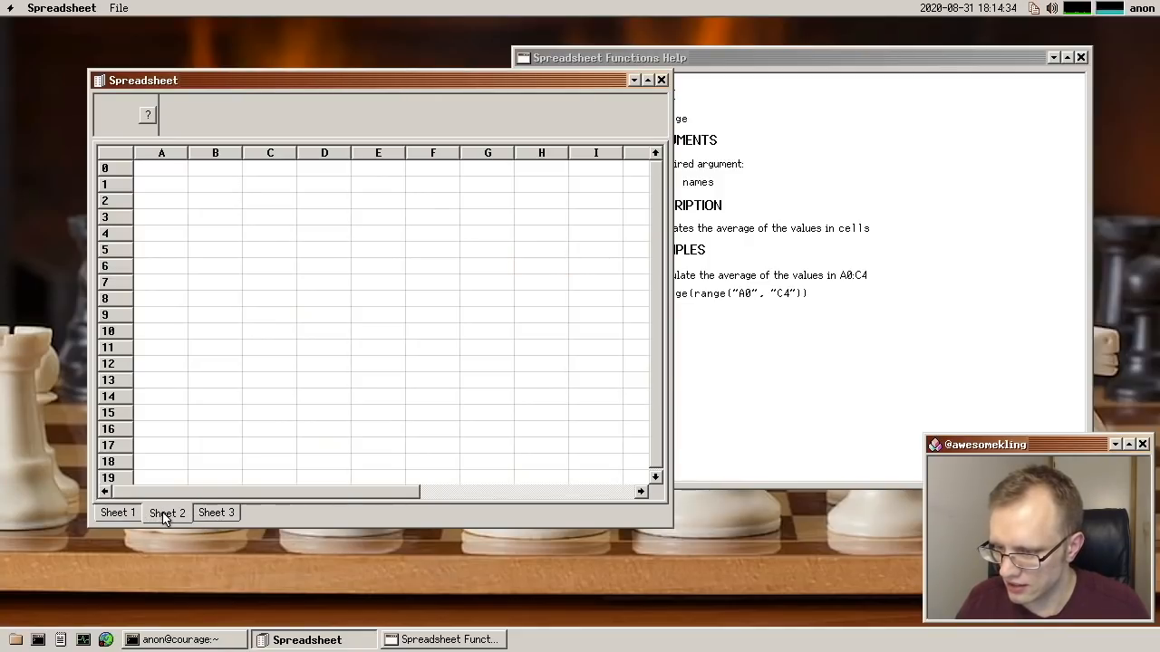
pyautogui.click(118, 513)
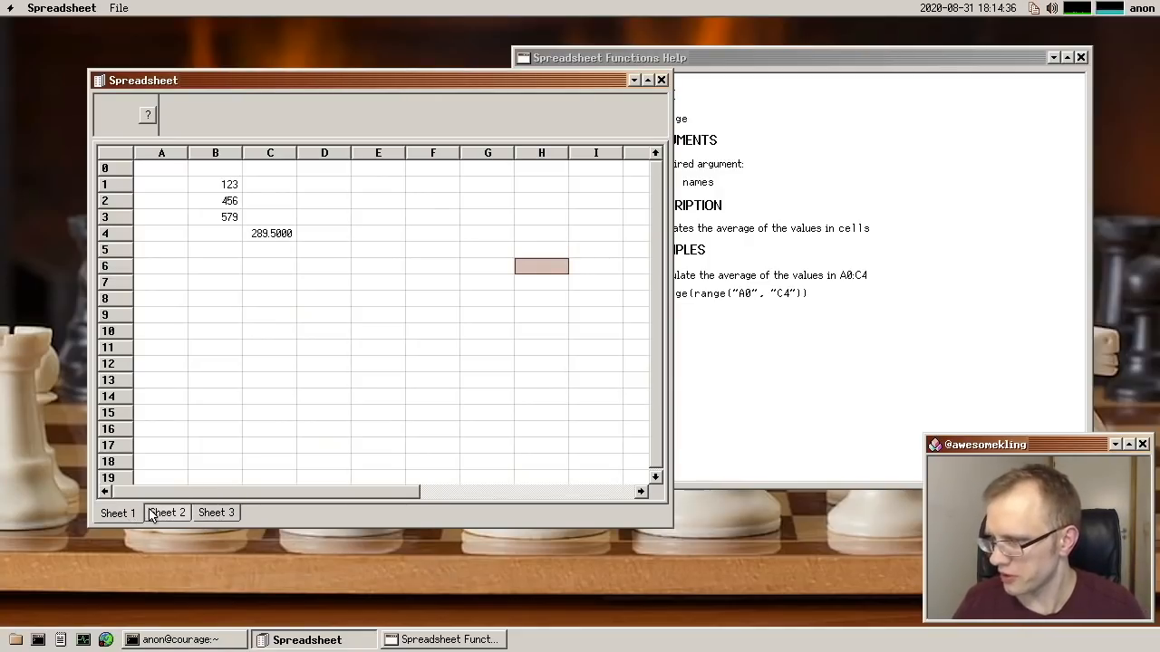
# - Launch System Monitor from the taskbar and select the Spreadsheet process
pyautogui.click(84, 640)
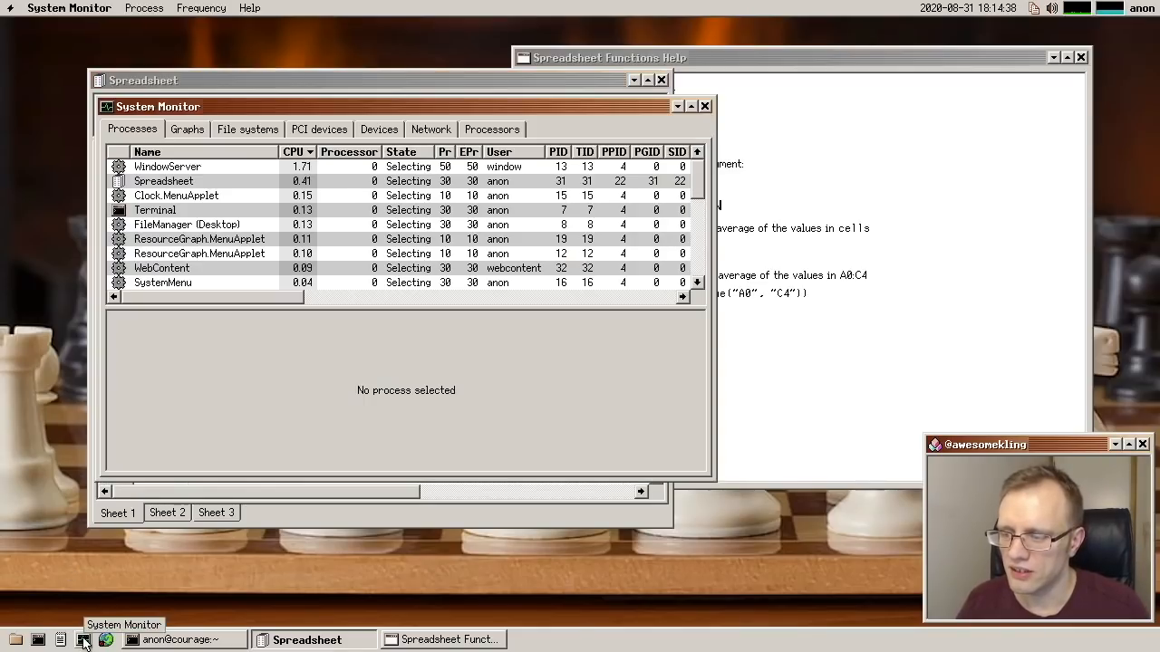
pyautogui.moveTo(299, 315); pyautogui.dragTo(344, 313)
pyautogui.click(263, 223)
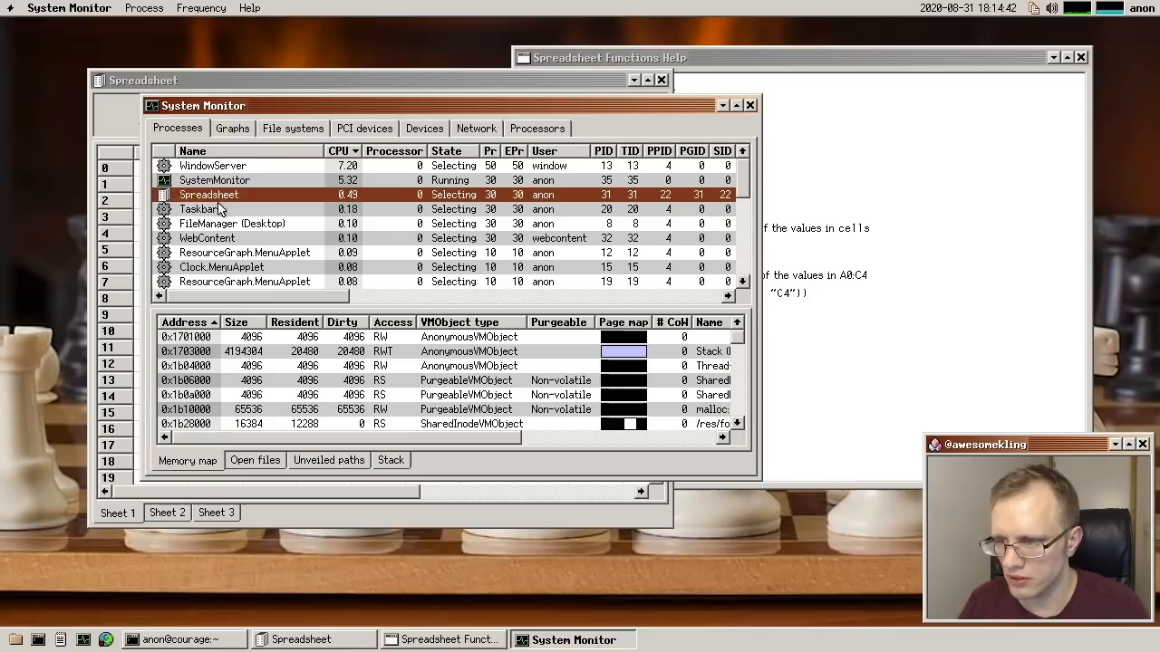
# - Flip through Spreadsheet's Open files, Unveiled paths, Stack and Memory map views, ending on the memory map
pyautogui.click(251, 460)
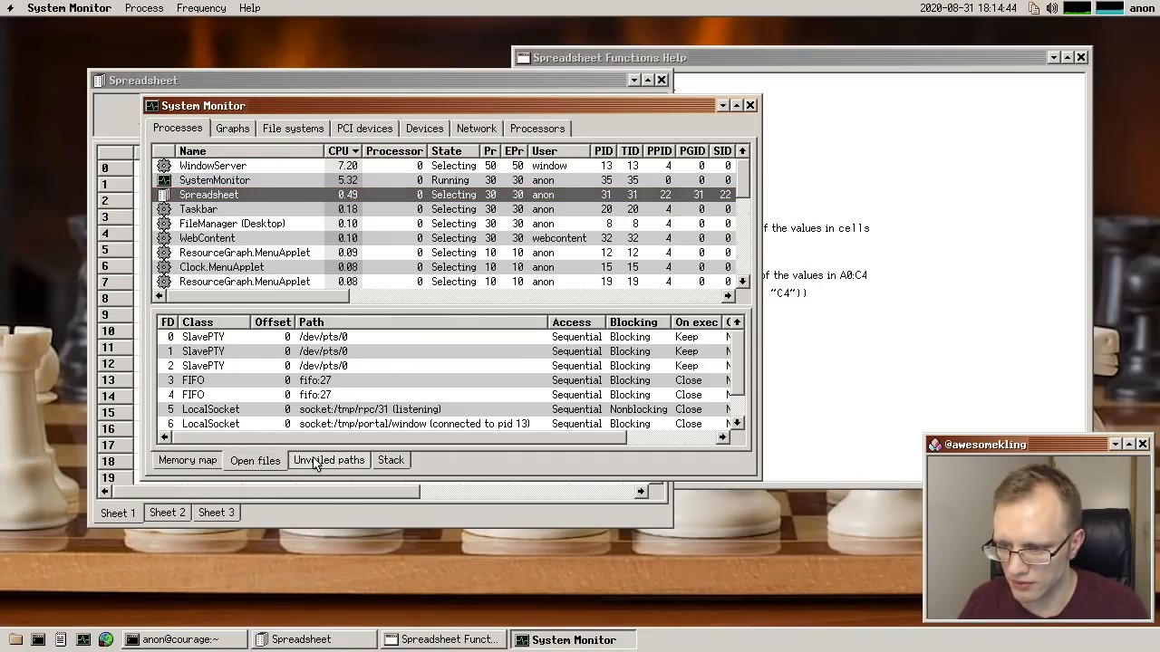
pyautogui.click(328, 460)
pyautogui.click(388, 460)
pyautogui.click(276, 462)
pyautogui.click(204, 462)
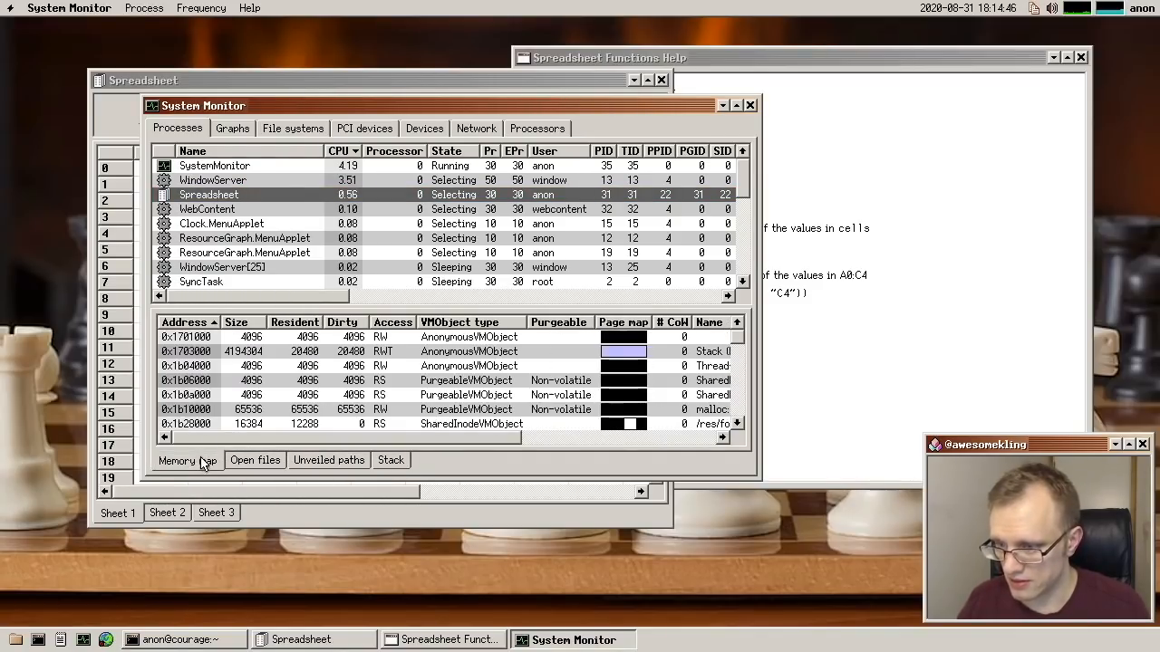
pyautogui.click(254, 460)
pyautogui.click(328, 460)
pyautogui.click(390, 460)
pyautogui.click(328, 460)
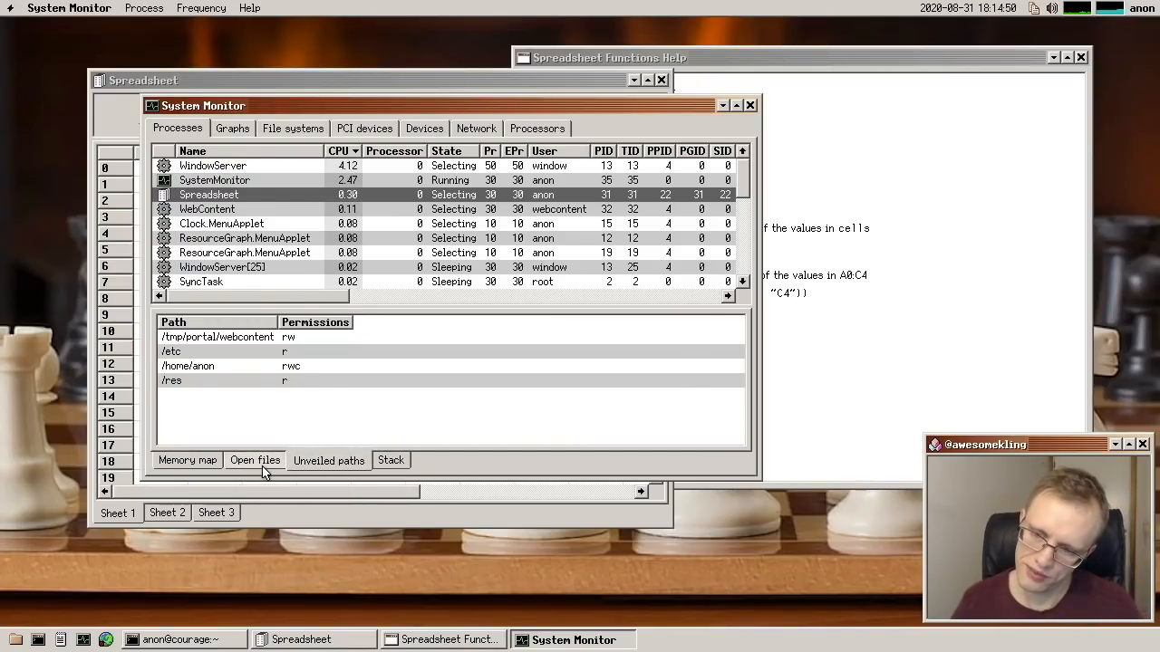
pyautogui.click(258, 462)
pyautogui.click(188, 460)
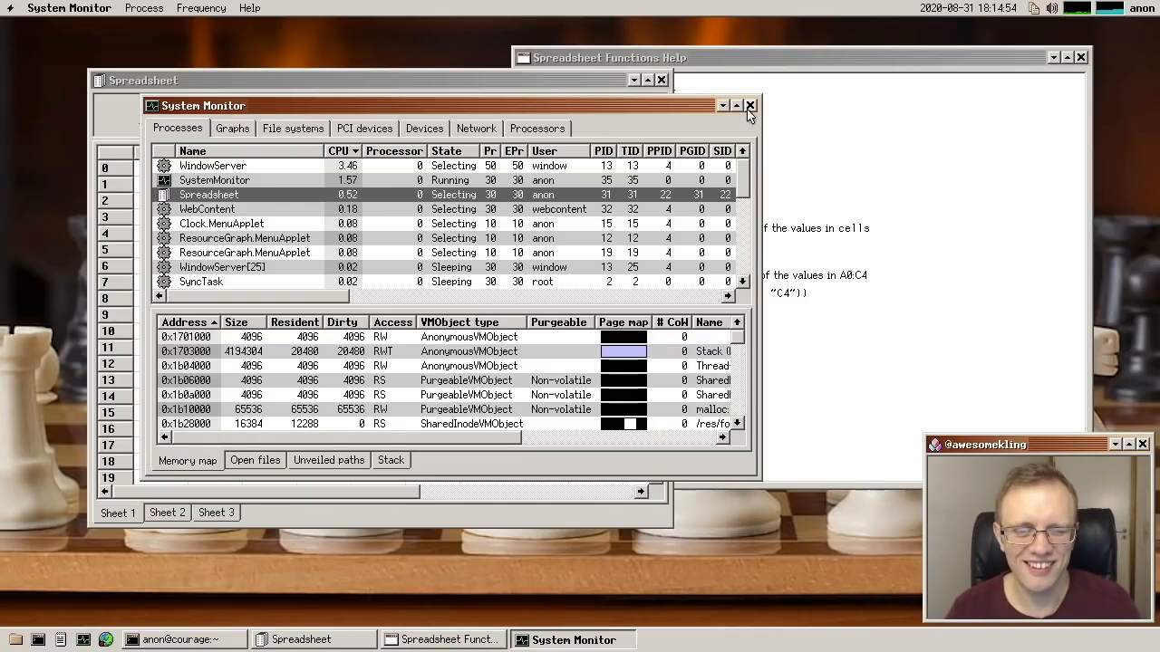
# - Show the Processors page with the i9-9900K CPU, widen the window for its features, then close System Monitor
pyautogui.click(537, 128)
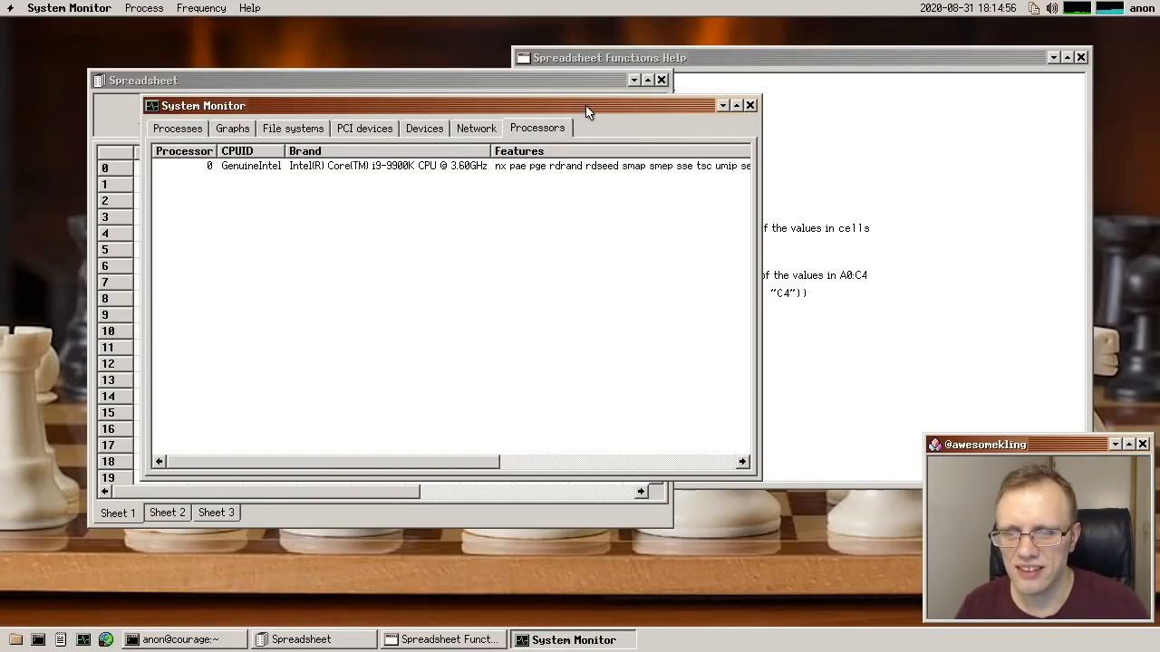
pyautogui.moveTo(587, 111); pyautogui.dragTo(614, 114)
pyautogui.moveTo(661, 303)
pyautogui.mouseDown()
pyautogui.moveTo(861, 440)
pyautogui.moveTo(900, 435)
pyautogui.mouseUp()
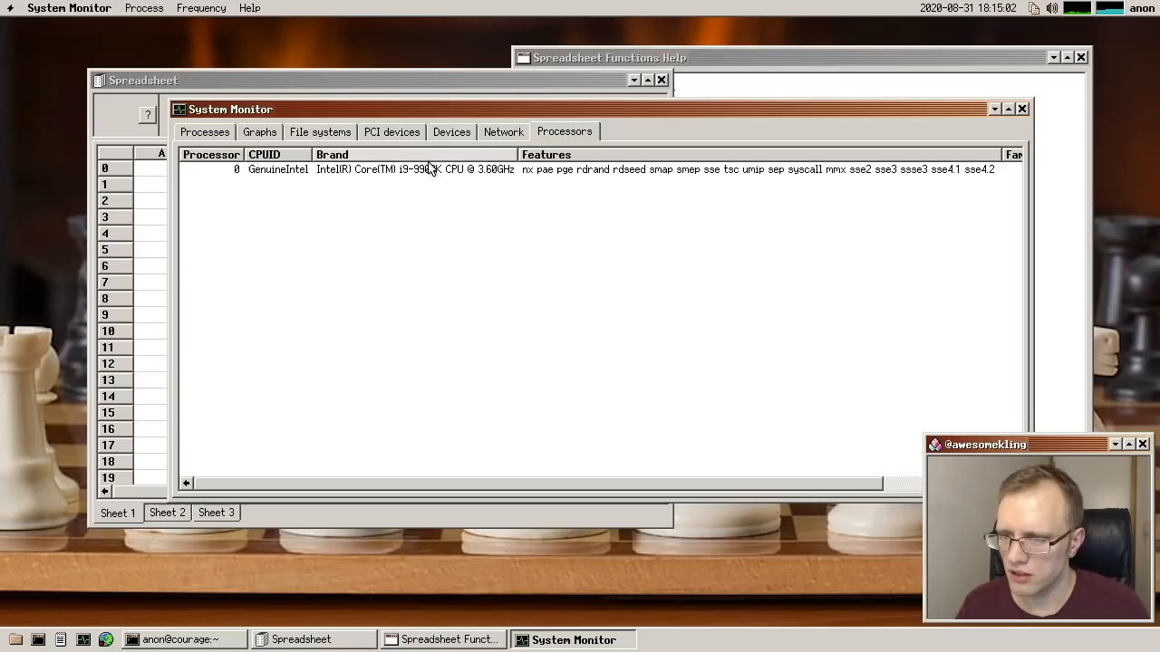
pyautogui.click(522, 173)
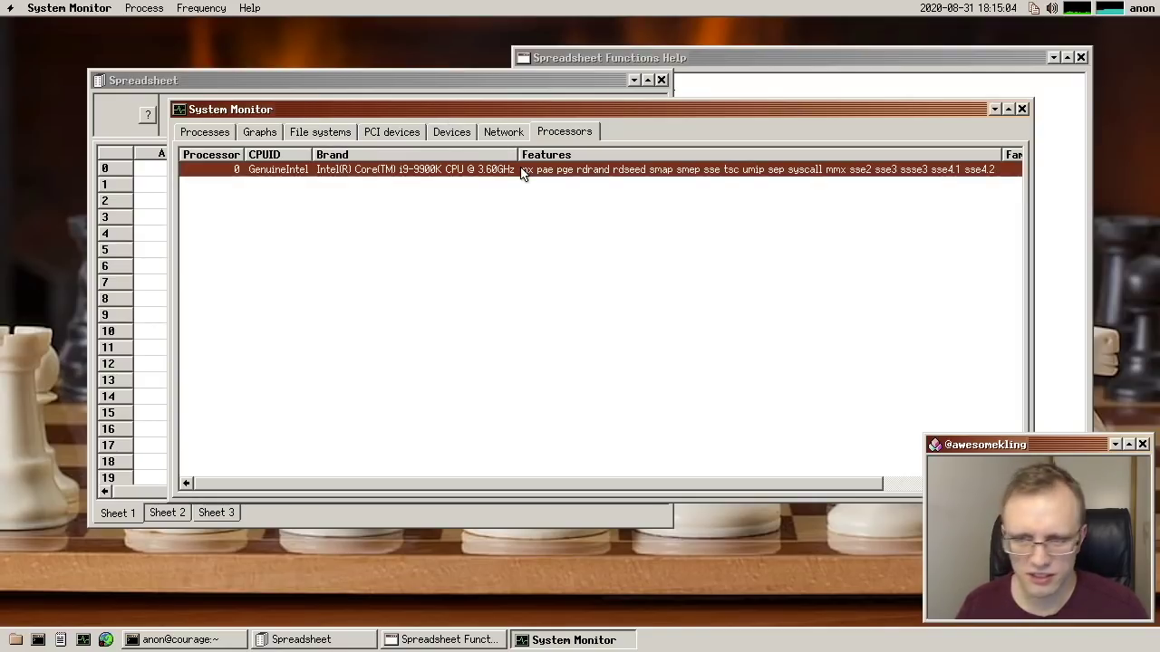
pyautogui.click(192, 189)
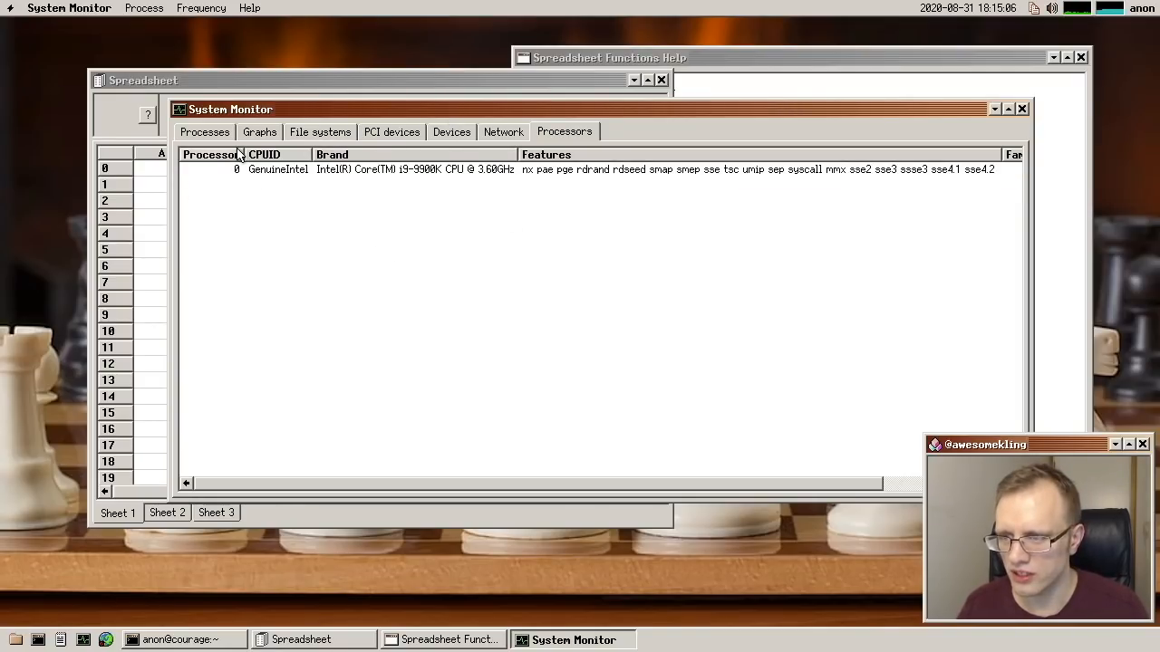
pyautogui.click(251, 174)
pyautogui.click(248, 205)
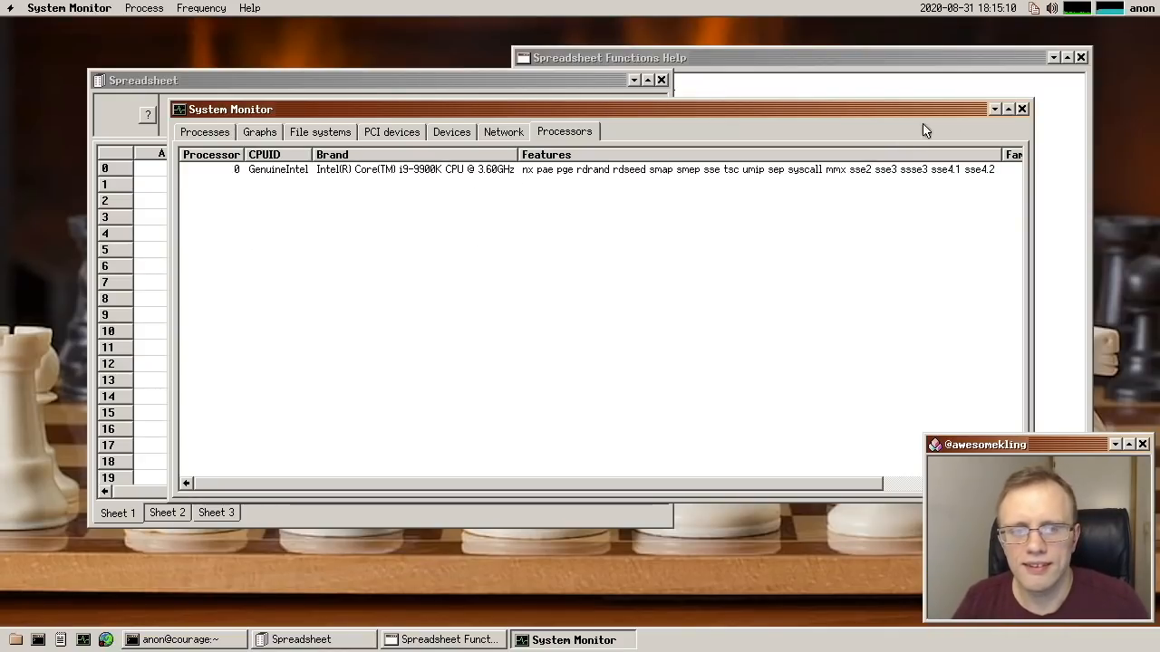
pyautogui.click(972, 172)
pyautogui.click(505, 238)
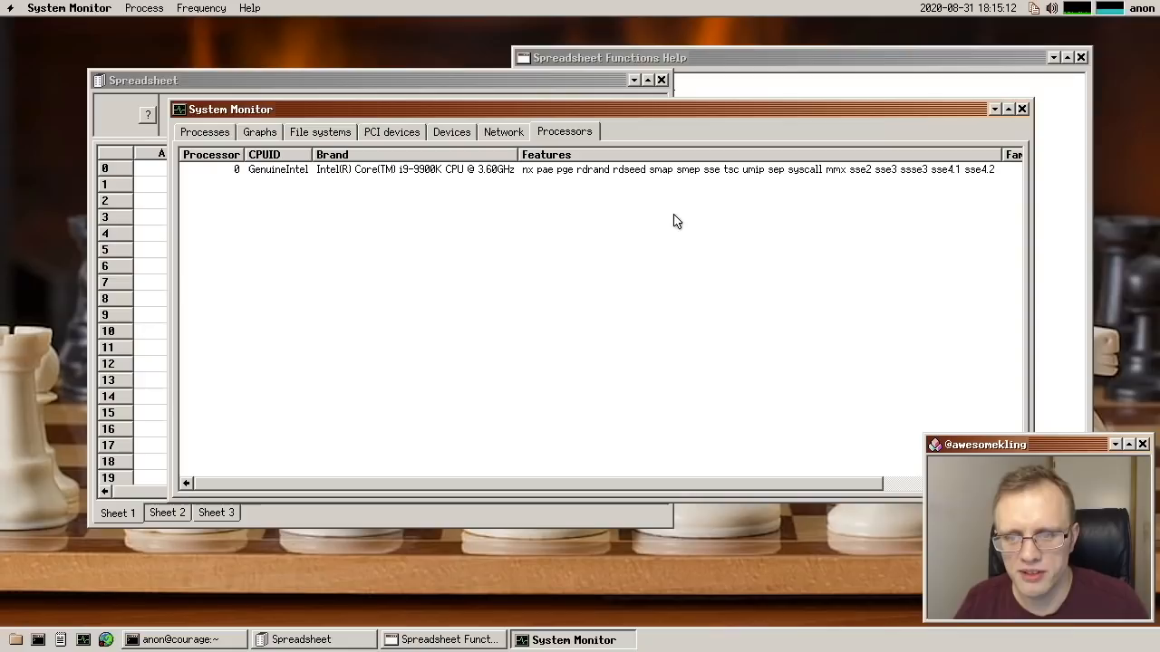
pyautogui.click(1022, 108)
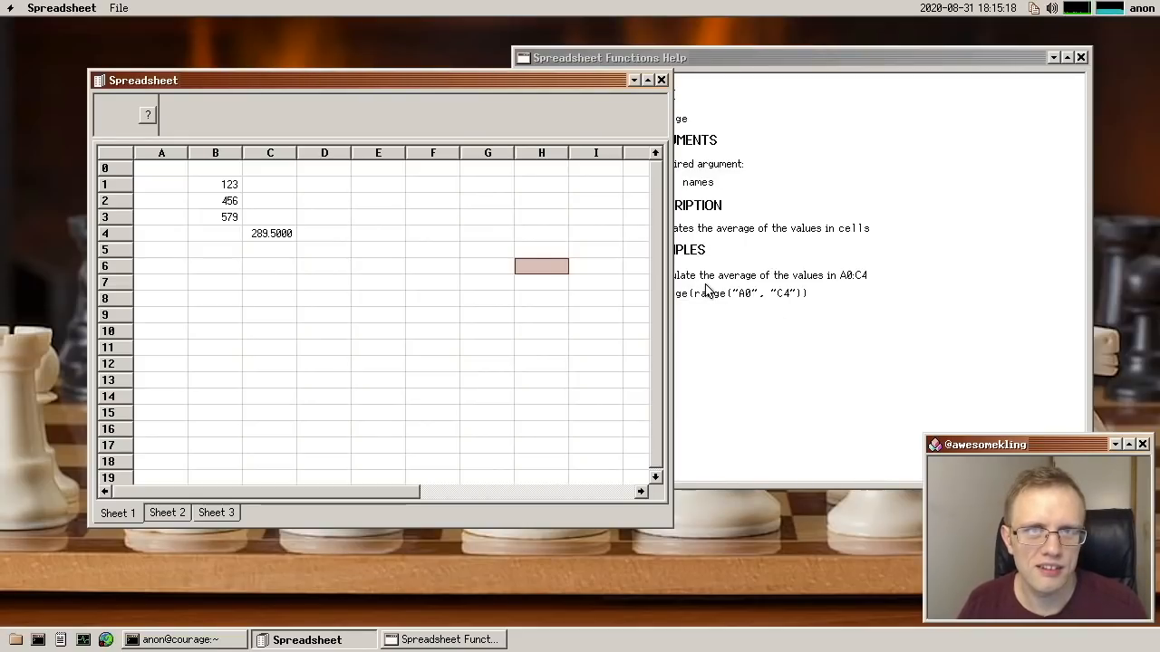
# - Raise the terminal, Ctrl+C to close Spreadsheet and Help, and bring up the system menu
pyautogui.click(181, 640)
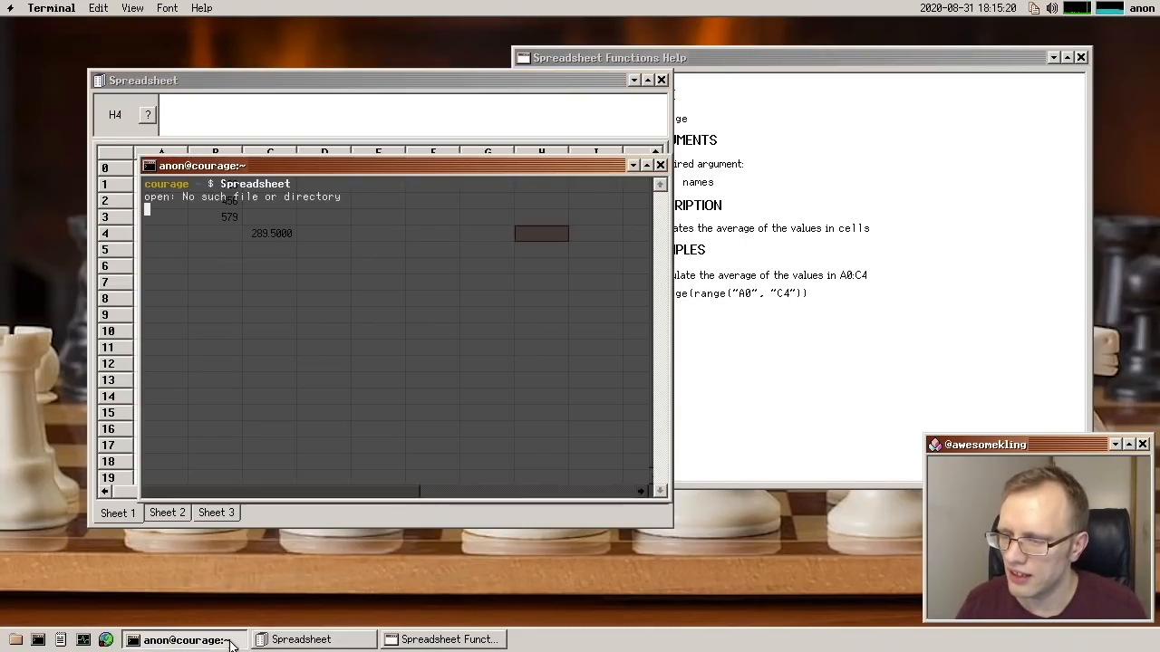
pyautogui.hotkey('ctrl', 'c')
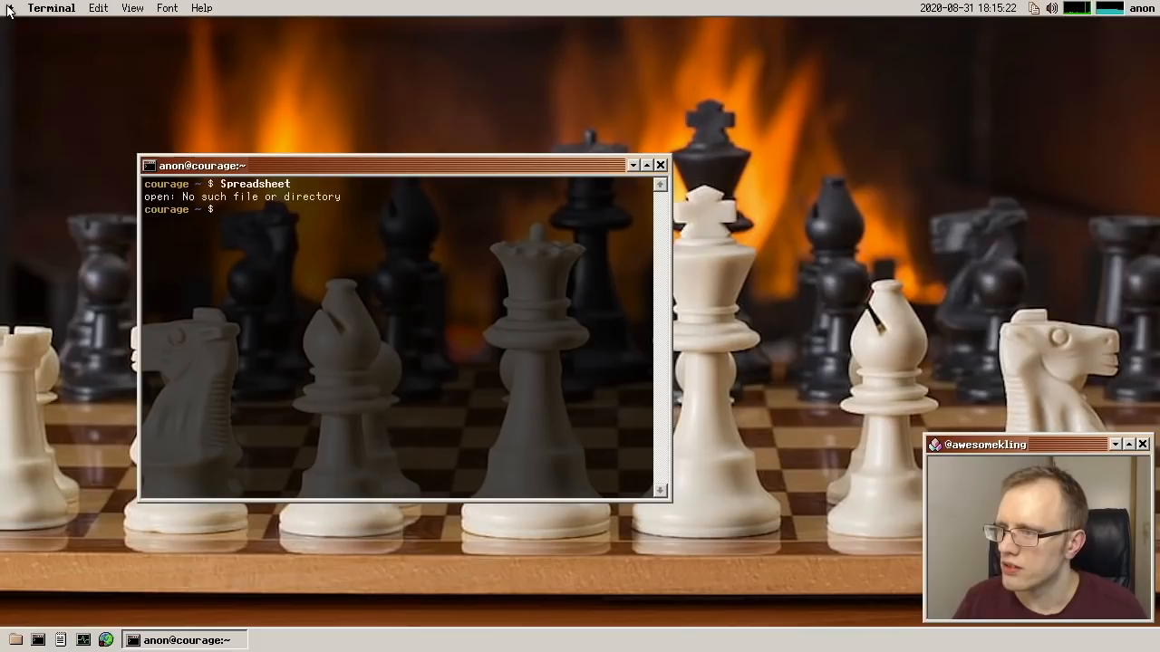
pyautogui.click(9, 9)
pyautogui.moveTo(58, 47)
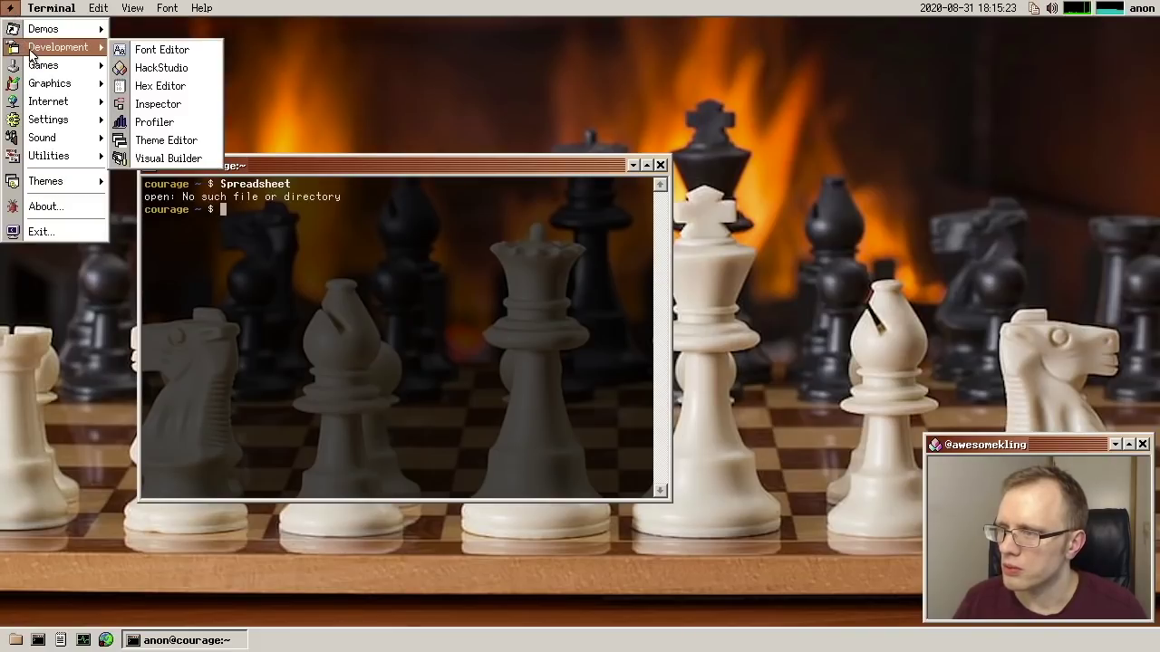
# - Launch HackStudio with the little project's main.cpp, then build and run it
pyautogui.click(161, 69)
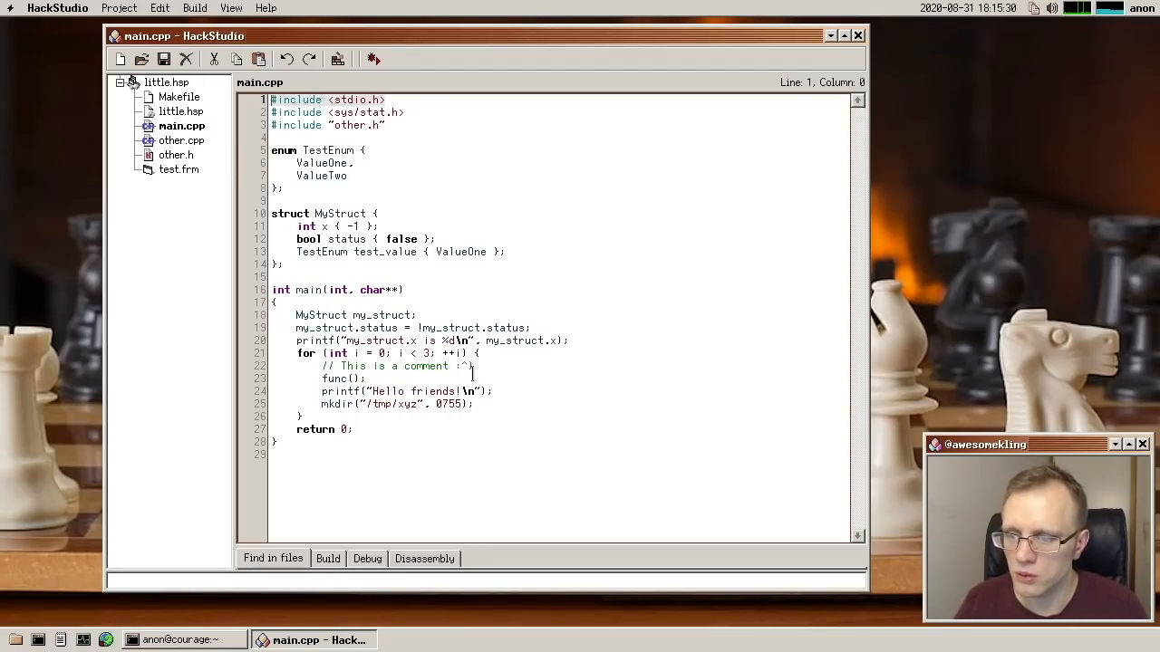
pyautogui.click(367, 163)
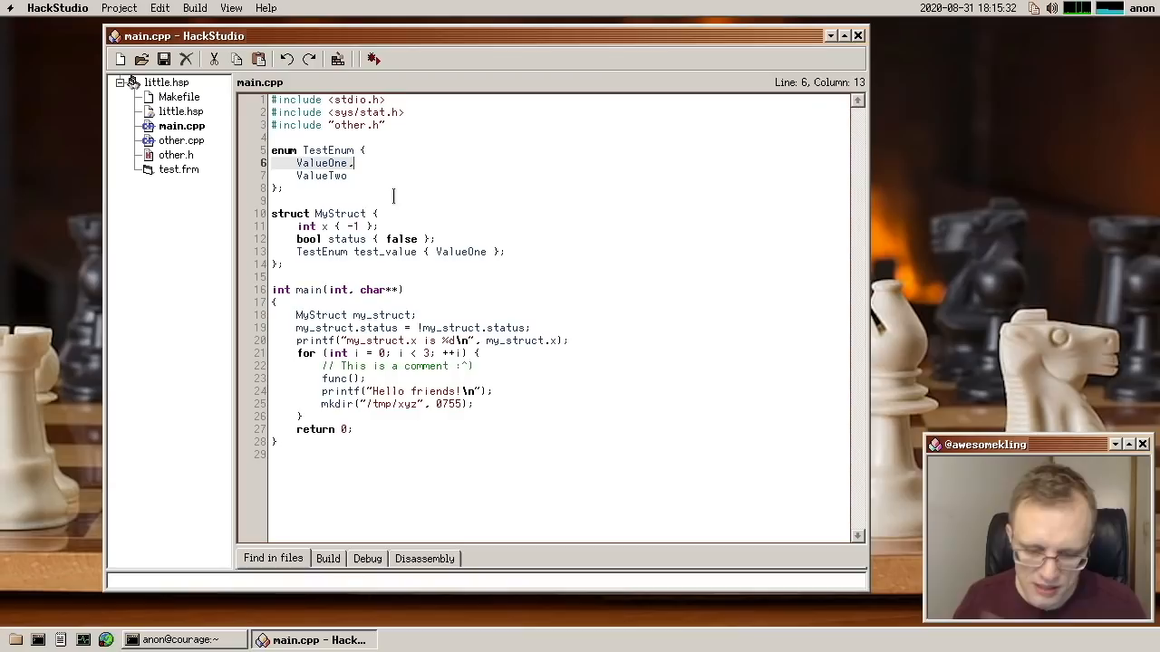
pyautogui.hotkey('ctrl', 'b')
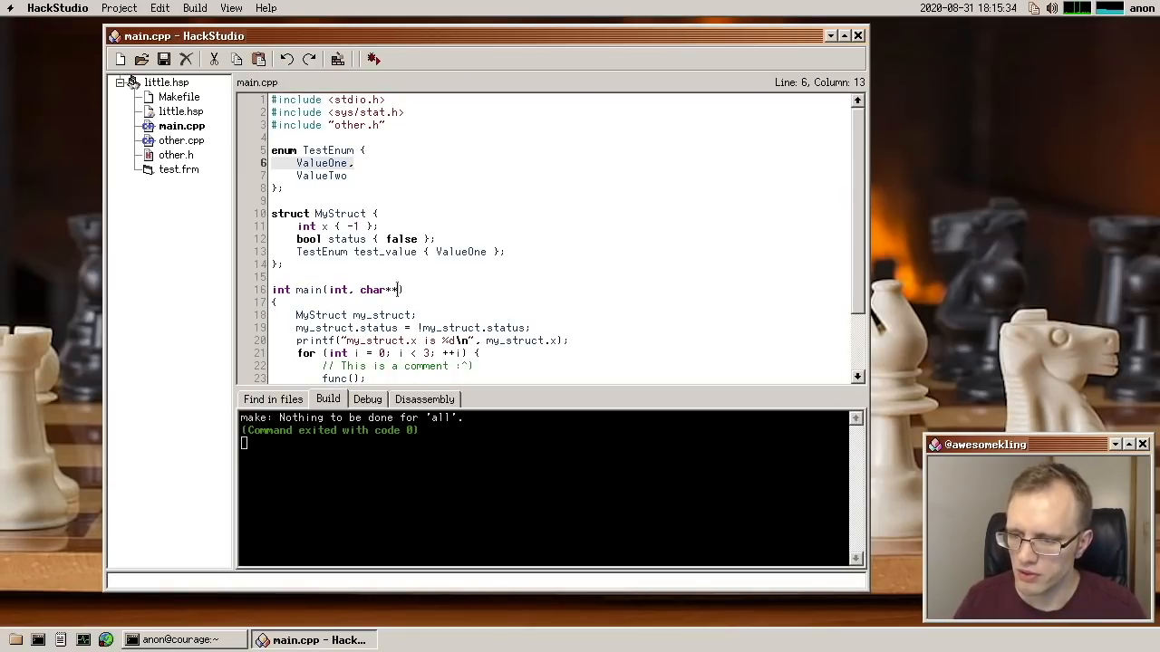
pyautogui.hotkey('ctrl', 'r')
# - Move the editing position to the printf on line 20
pyautogui.click(349, 227)
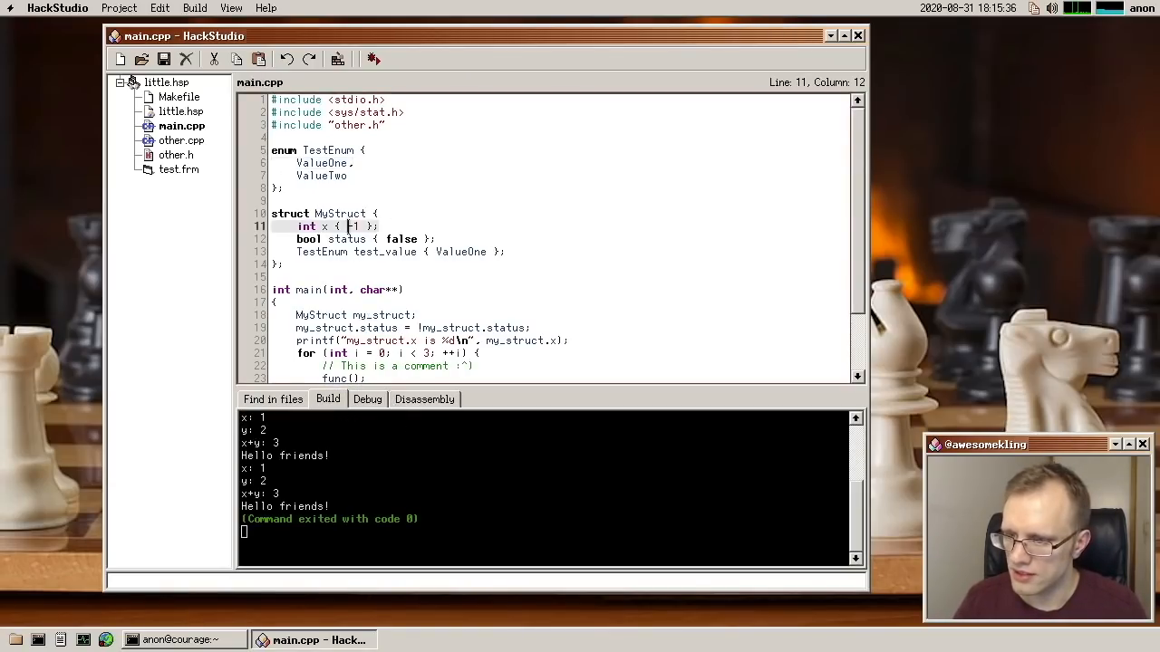
pyautogui.scroll(-1, 349, 226)
pyautogui.click(324, 305)
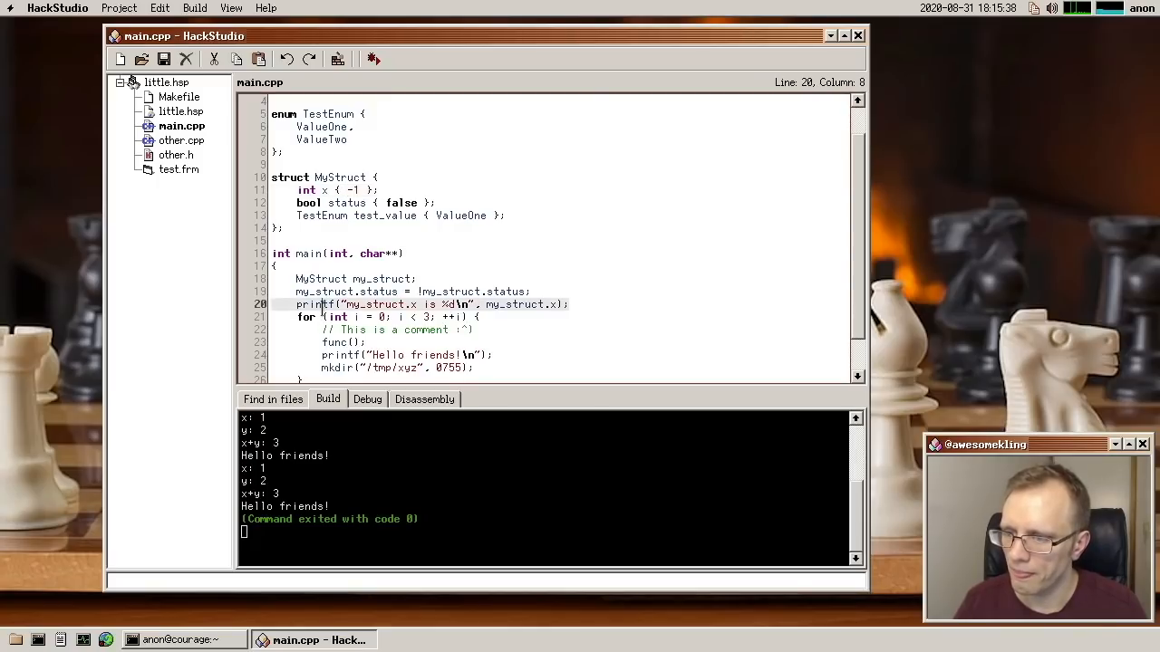
# - Set a breakpoint on line 20, start debugging so it pauses there, and enlarge the window
pyautogui.click(255, 304)
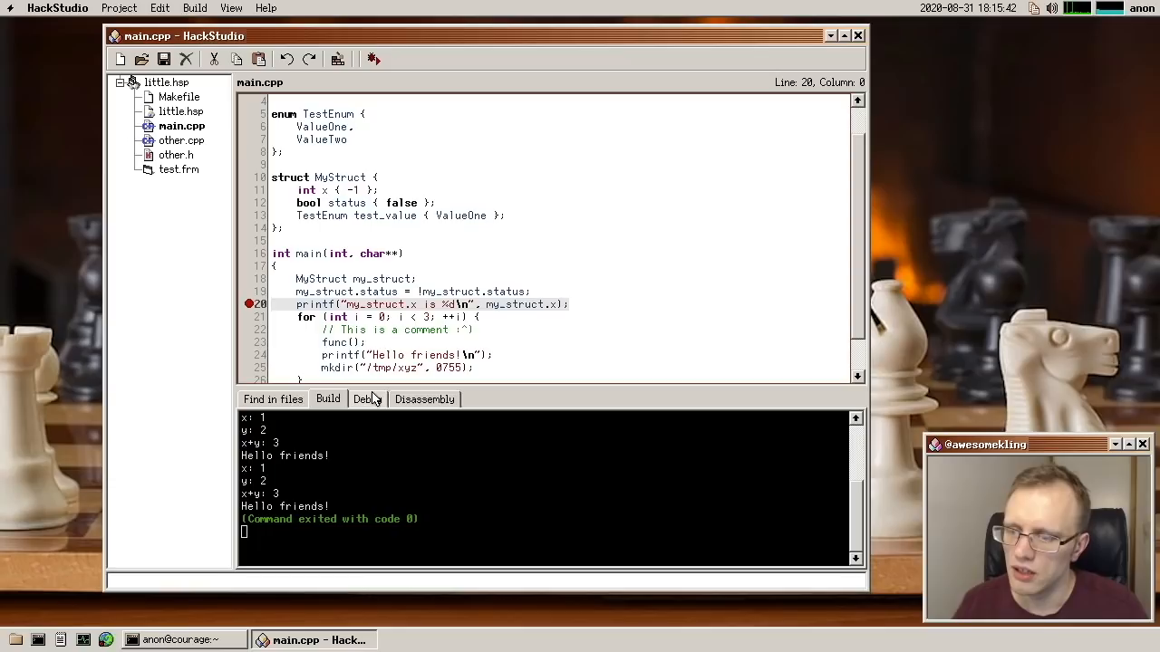
pyautogui.click(374, 58)
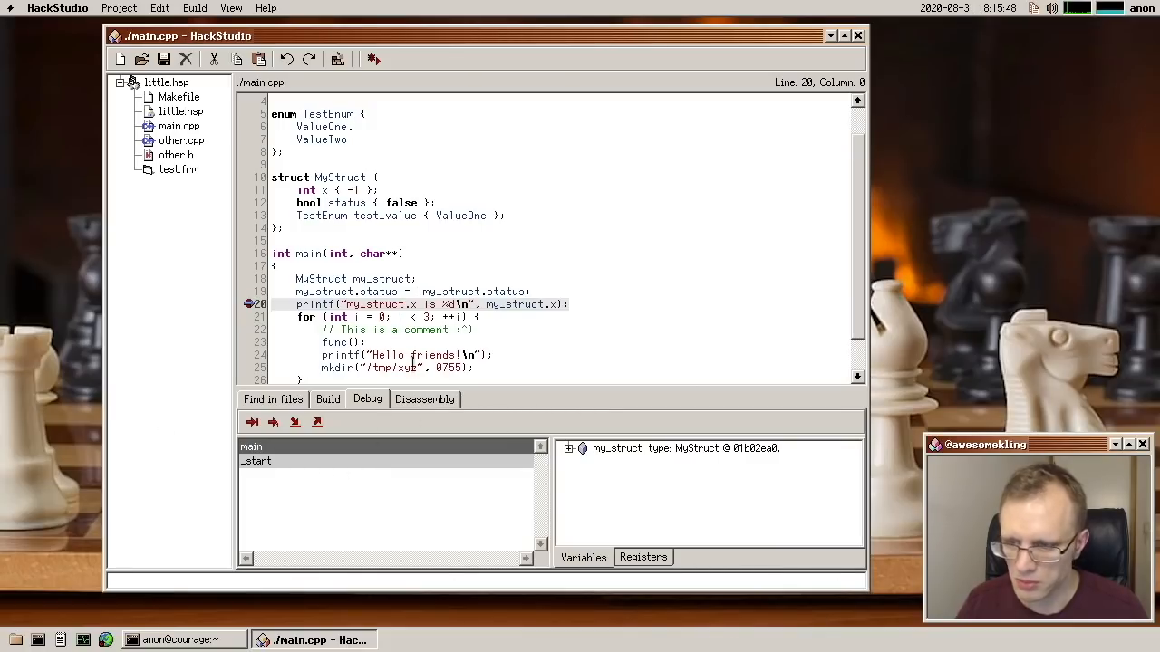
pyautogui.moveTo(867, 586); pyautogui.dragTo(897, 598)
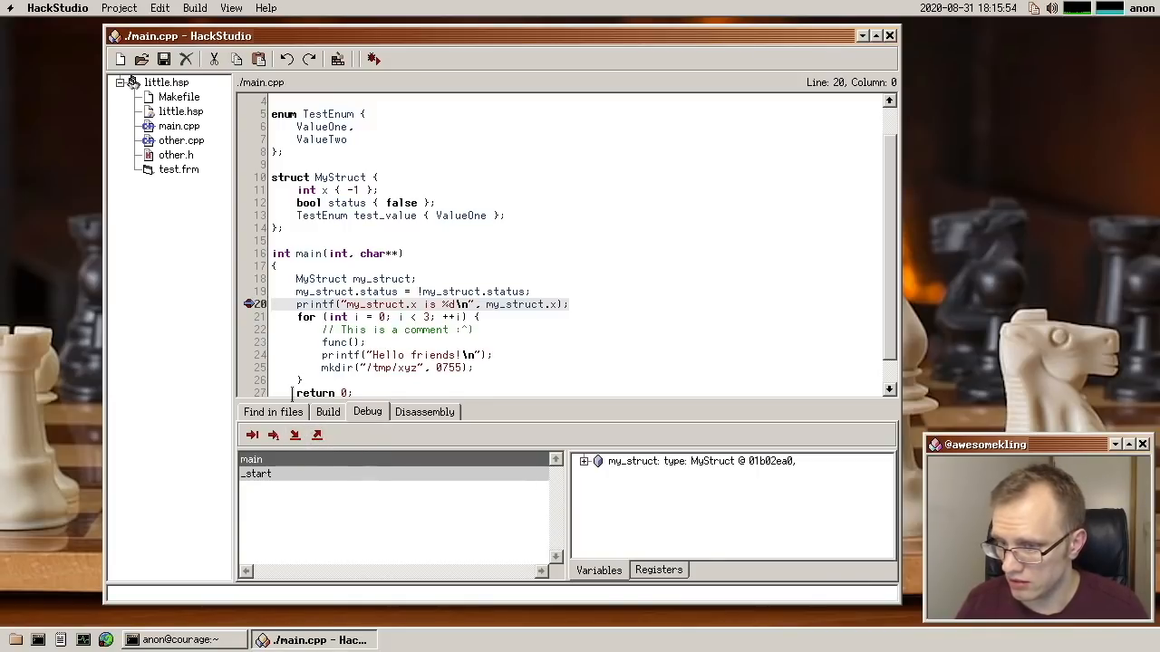
# - Step into printf in LibC's stdio.cpp and advance to line 874's vprintf call
pyautogui.click(295, 435)
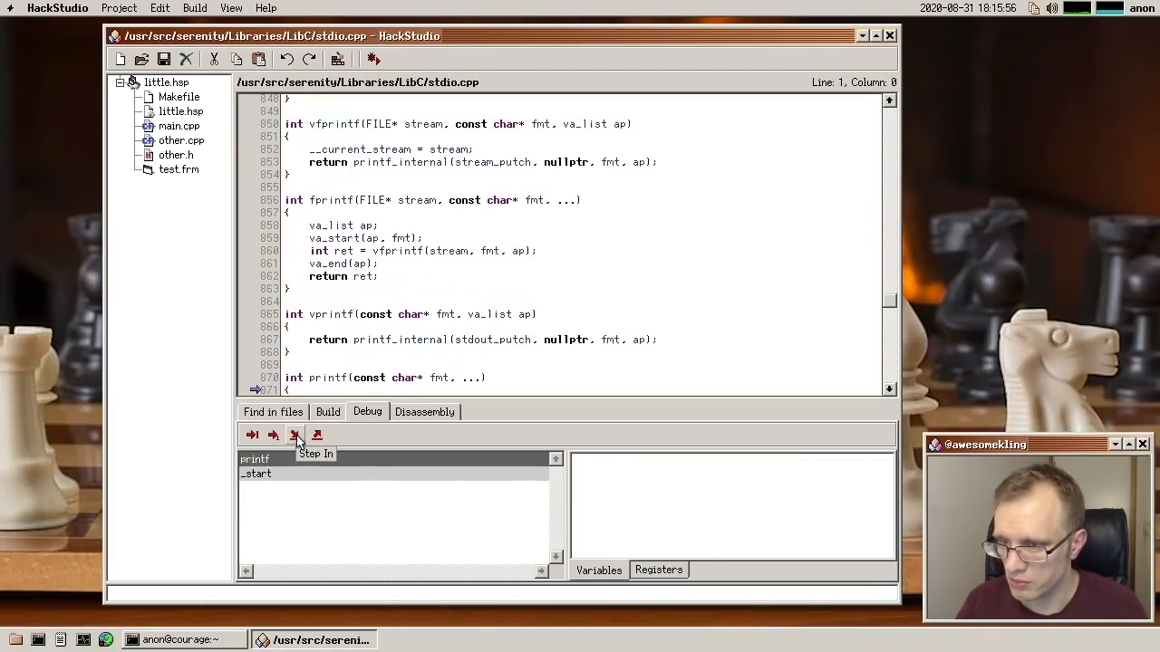
pyautogui.scroll(-2, 323, 325)
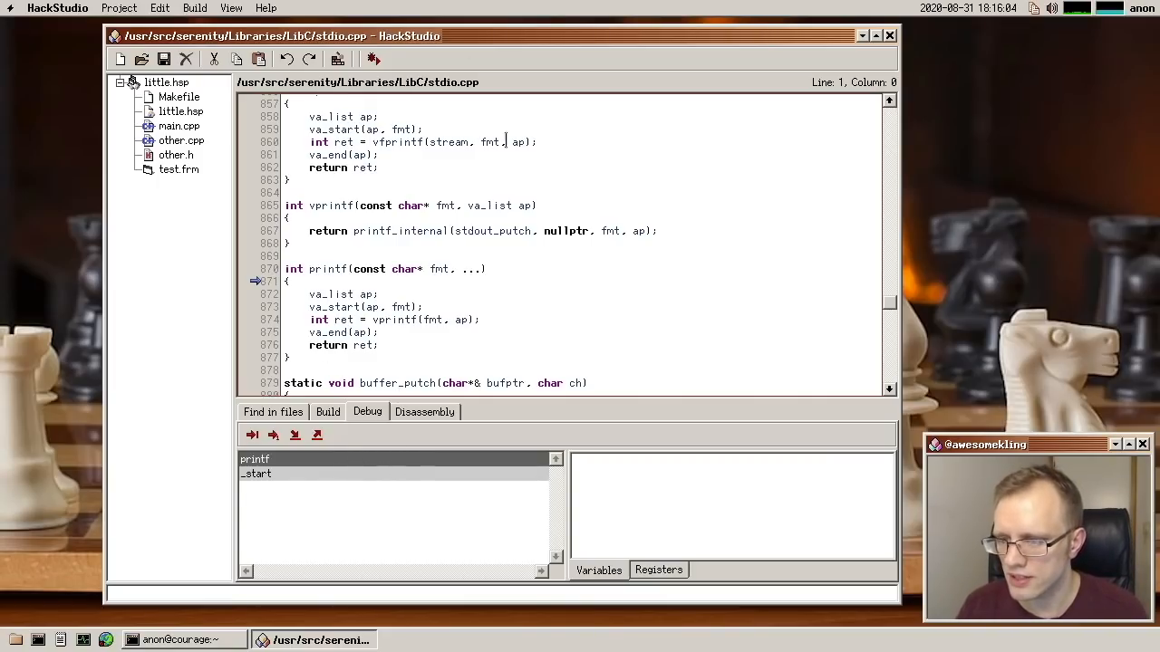
pyautogui.click(295, 434)
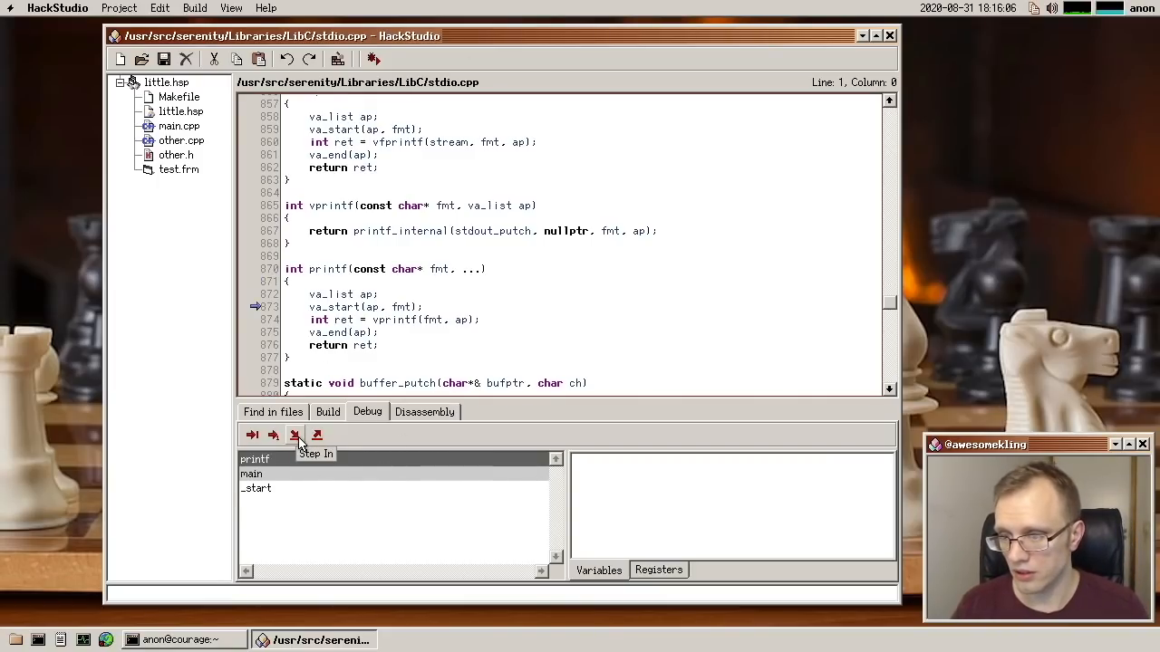
pyautogui.click(295, 435)
pyautogui.click(294, 435)
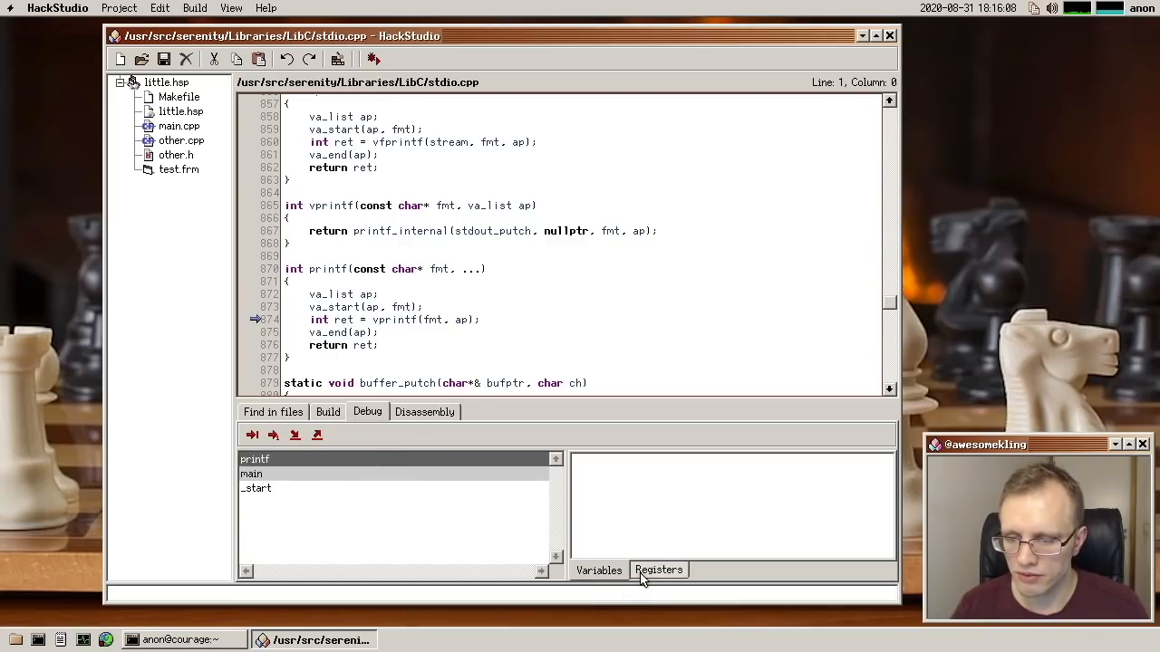
# - Show the CPU register values, glance at the variables view, and return to registers
pyautogui.click(671, 570)
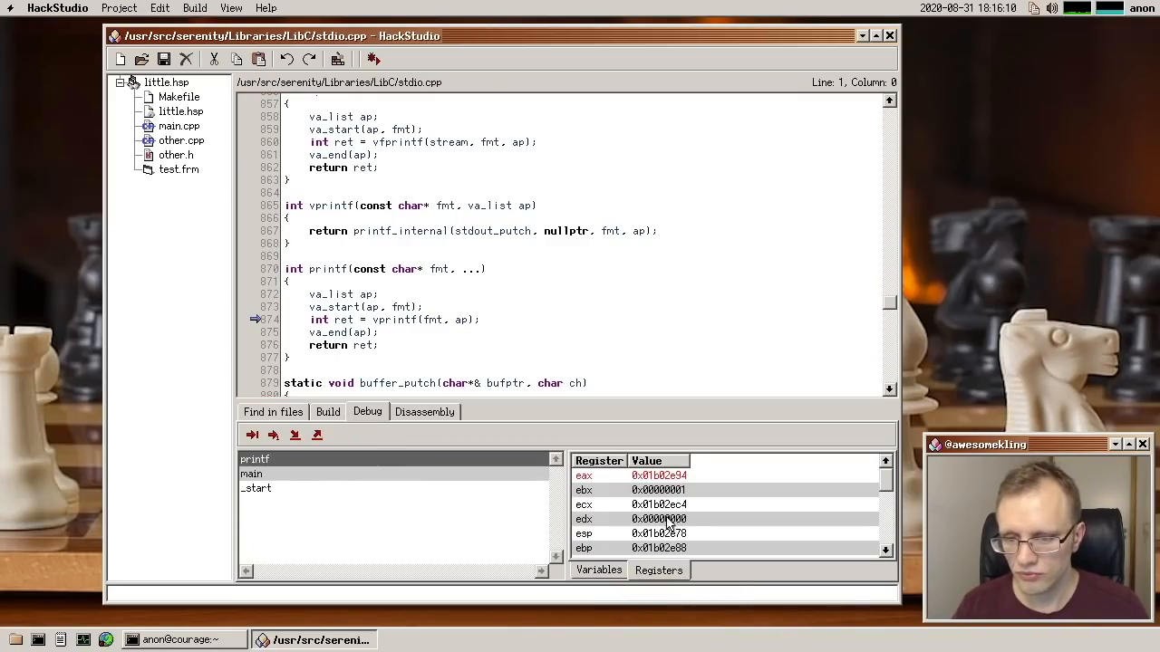
pyautogui.click(598, 570)
pyautogui.click(644, 571)
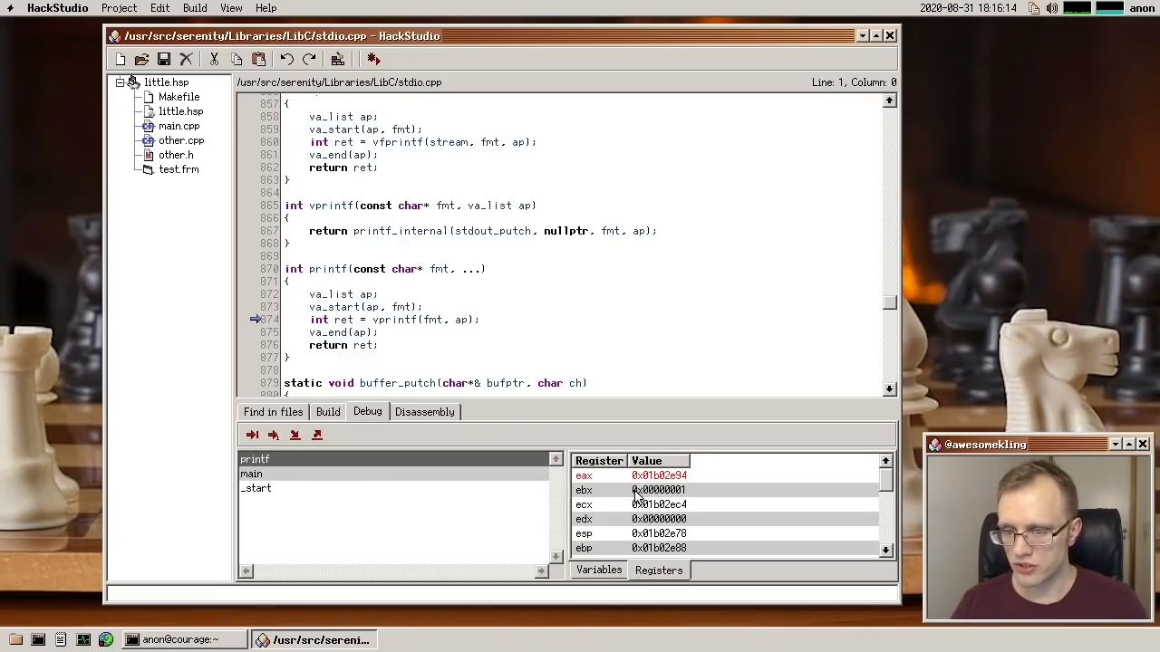
# - Step into vprintf and on into printf_internal in AK's PrintfImplementation.h
pyautogui.click(294, 435)
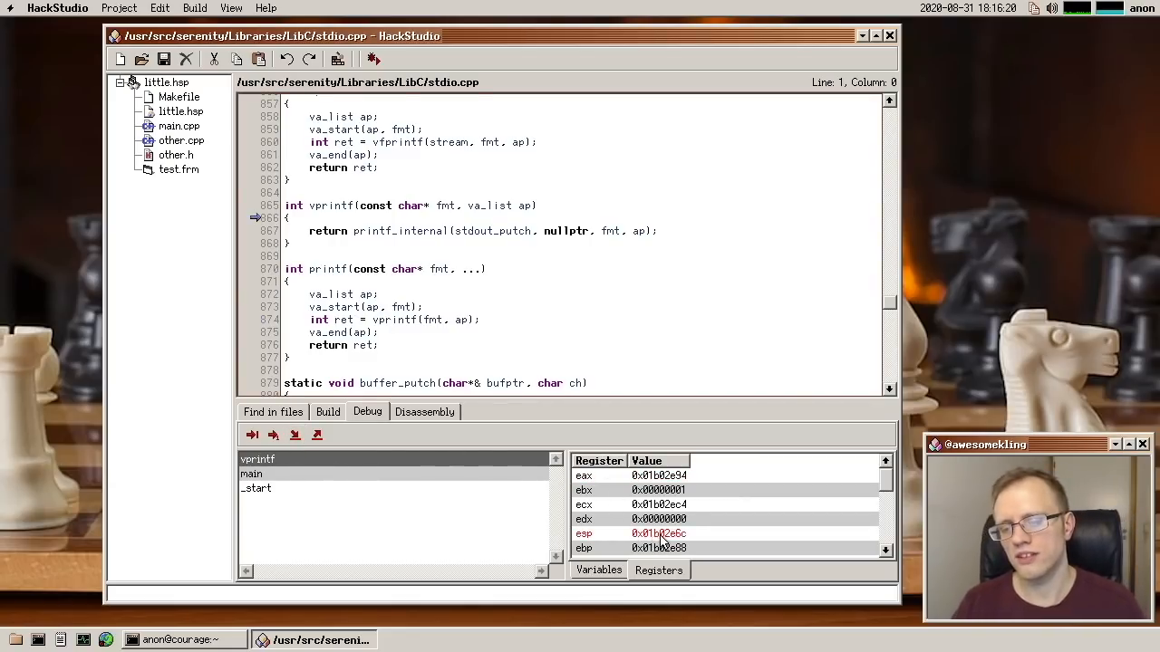
pyautogui.click(296, 435)
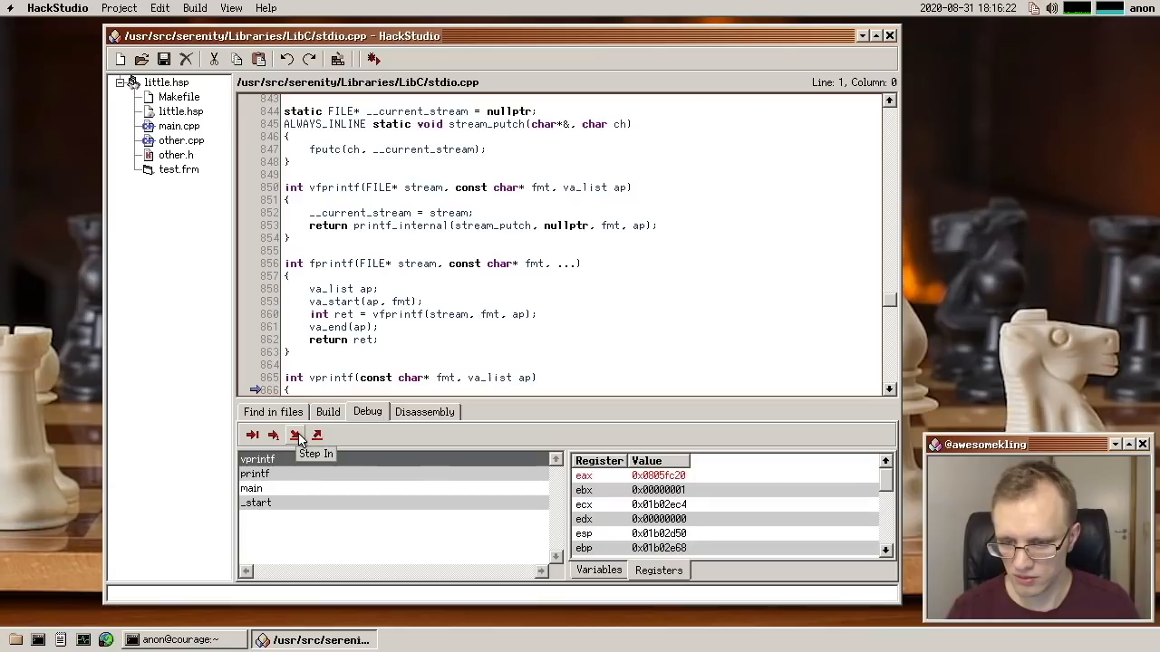
pyautogui.click(294, 435)
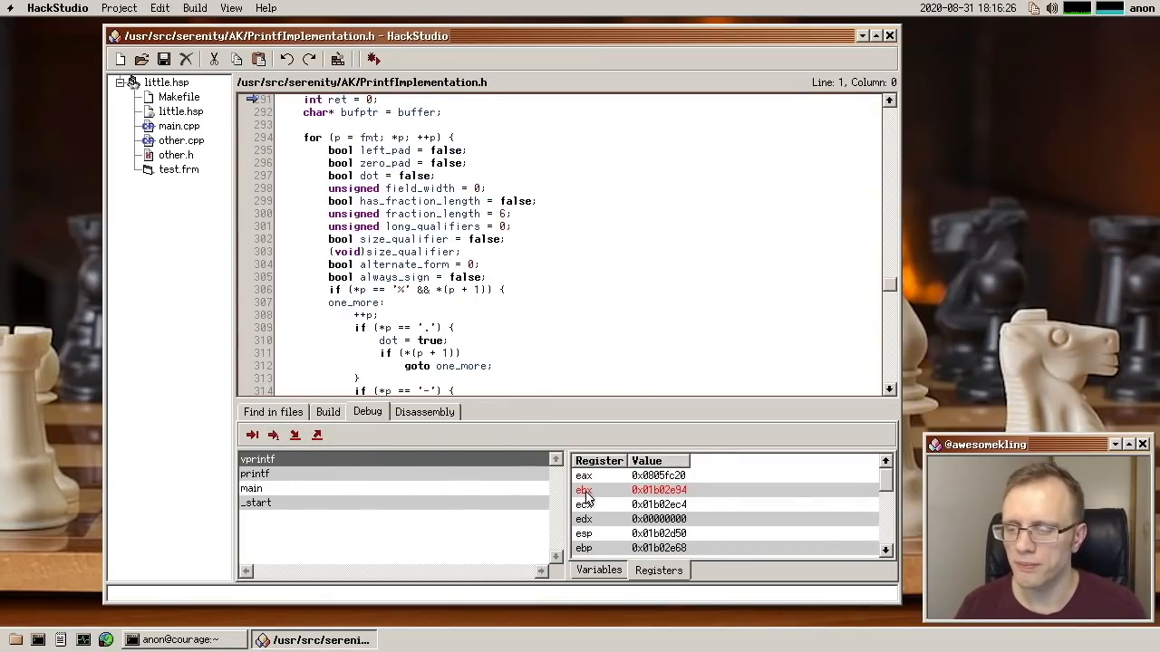
pyautogui.scroll(1, 471, 270)
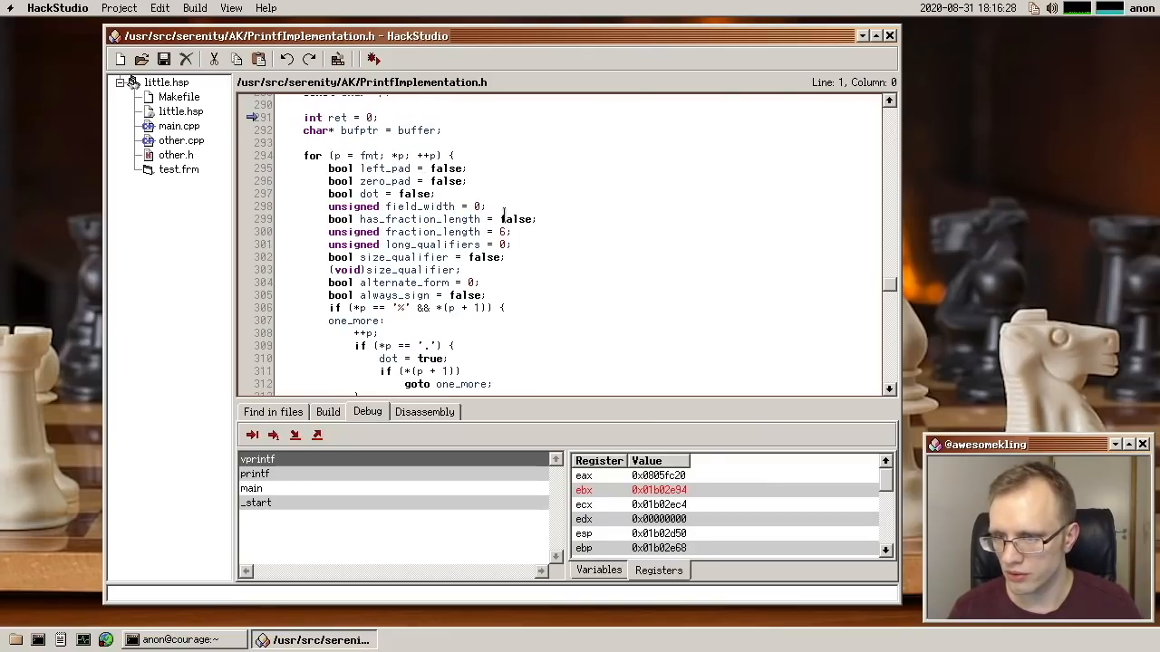
# - View vprintf's disassembly listing, then return to the call stack and registers
pyautogui.click(424, 412)
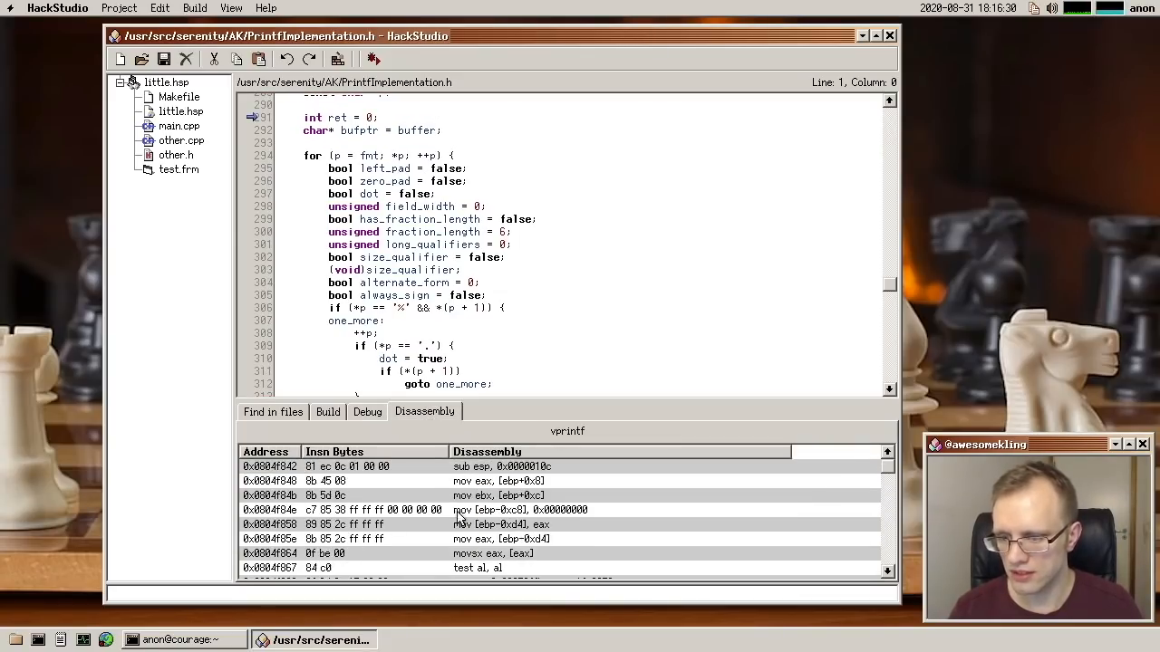
pyautogui.scroll(-5, 809, 544)
pyautogui.moveTo(888, 467)
pyautogui.mouseDown()
pyautogui.moveTo(888, 551)
pyautogui.moveTo(886, 460)
pyautogui.mouseUp()
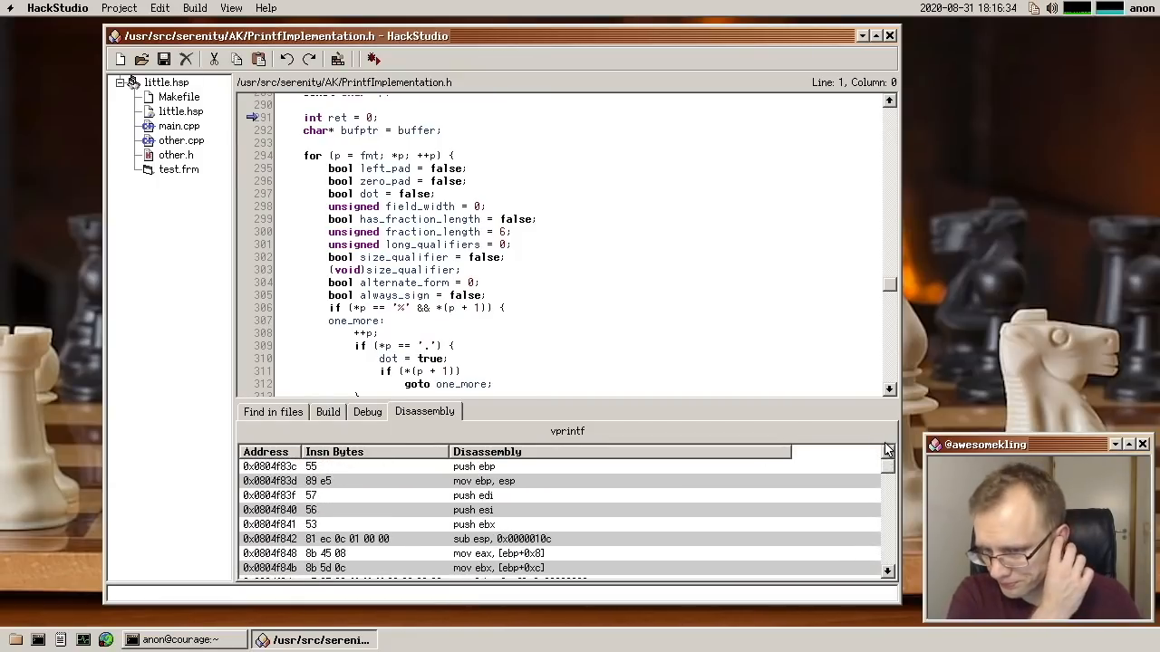
pyautogui.click(367, 411)
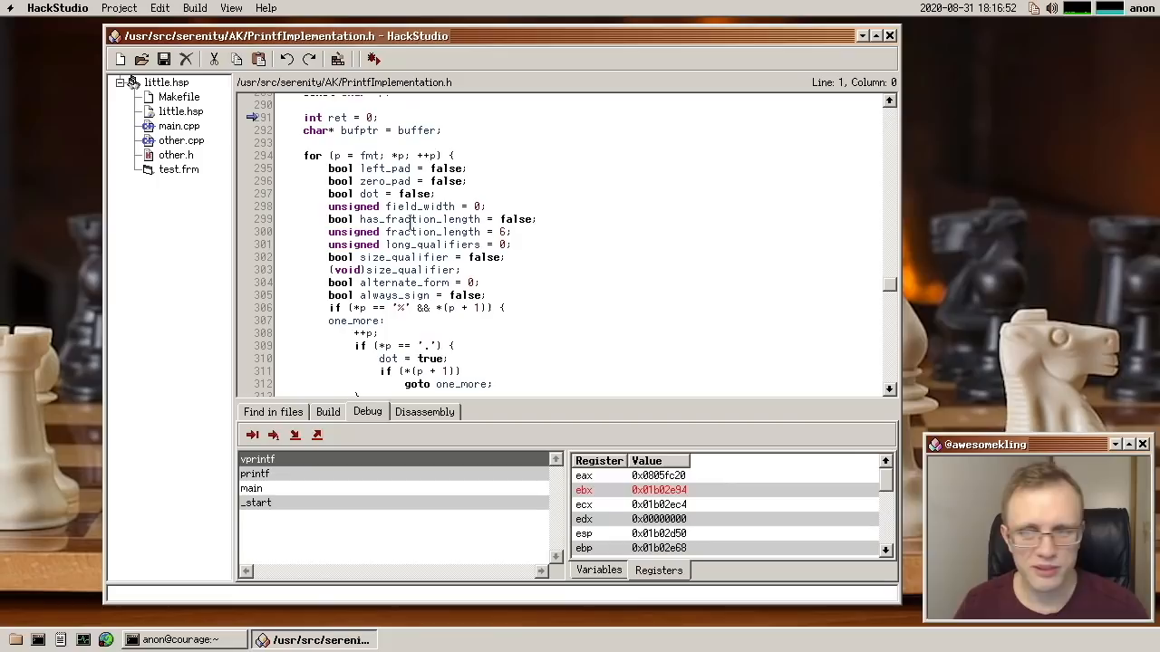
# - Close HackStudio and launch the Browser on its Welcome page
pyautogui.click(890, 36)
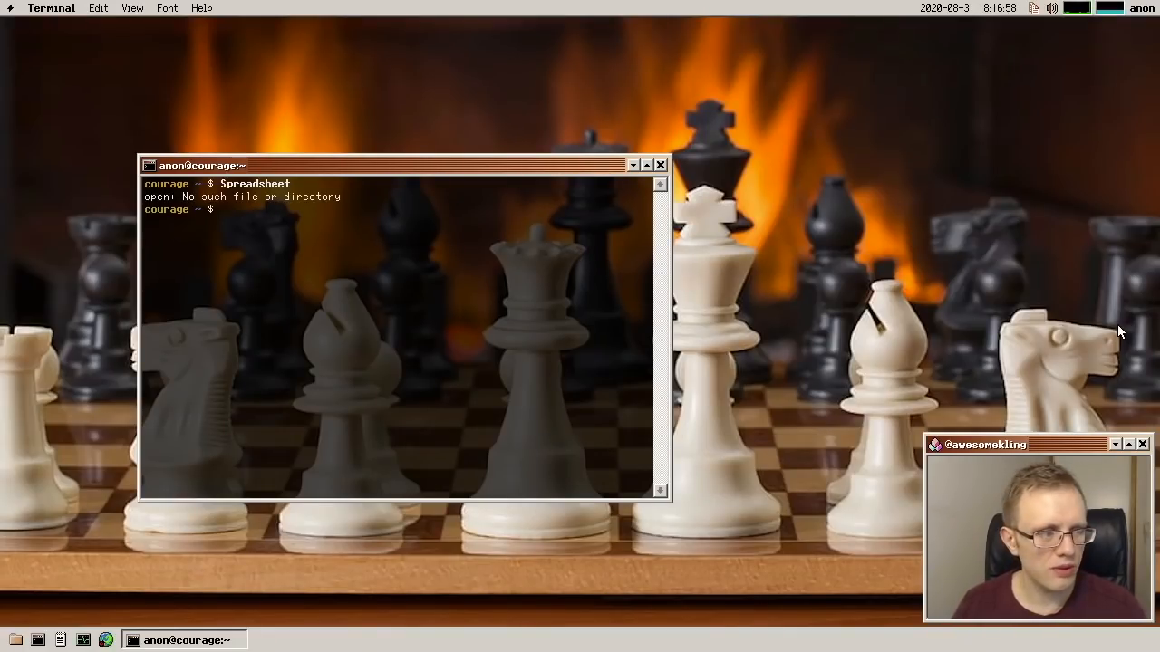
pyautogui.click(106, 640)
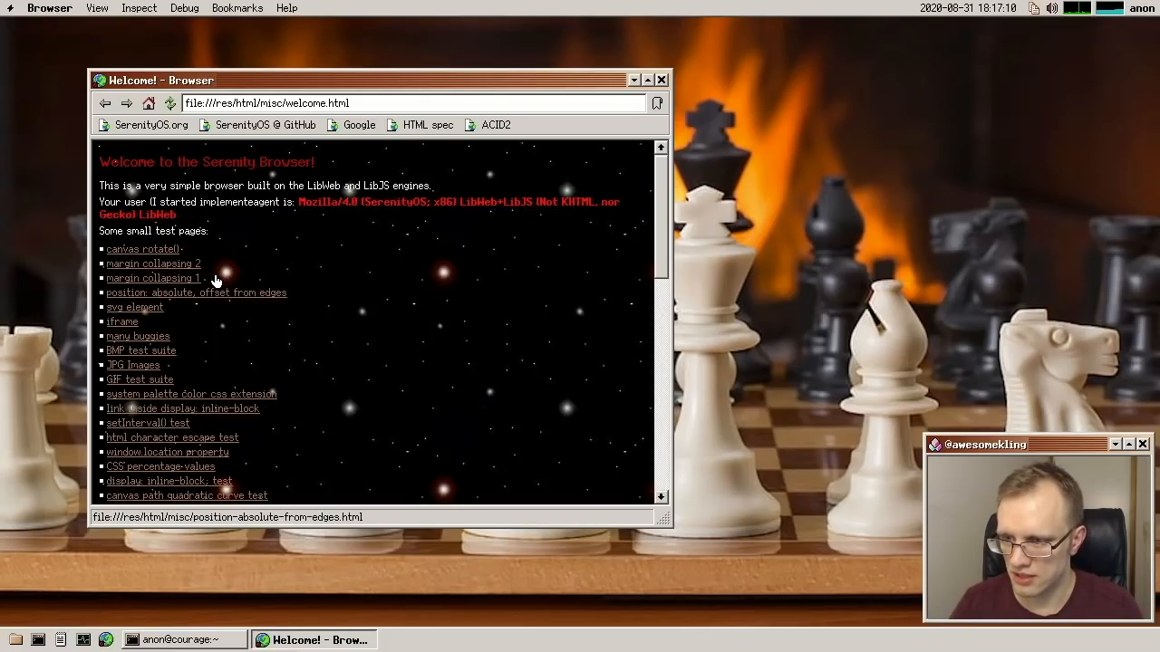
pyautogui.write('contenteditable')
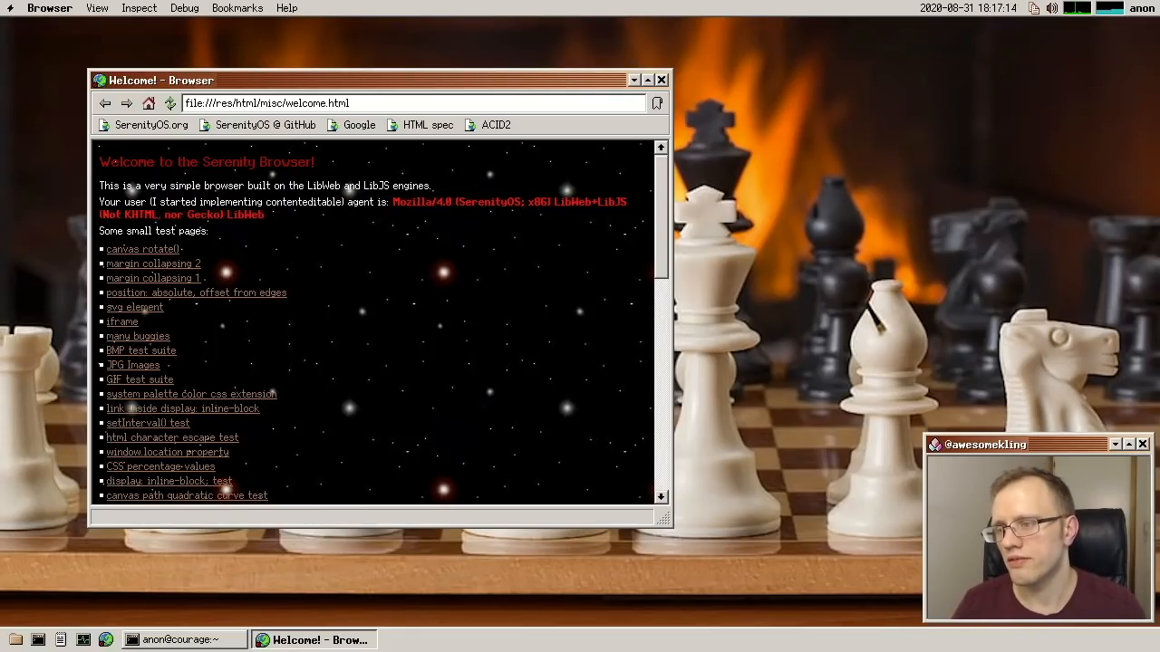
# - Select the edited user-agent remark, load the SerenityOS website, then close the Browser
pyautogui.hotkey('shift', 'Home')
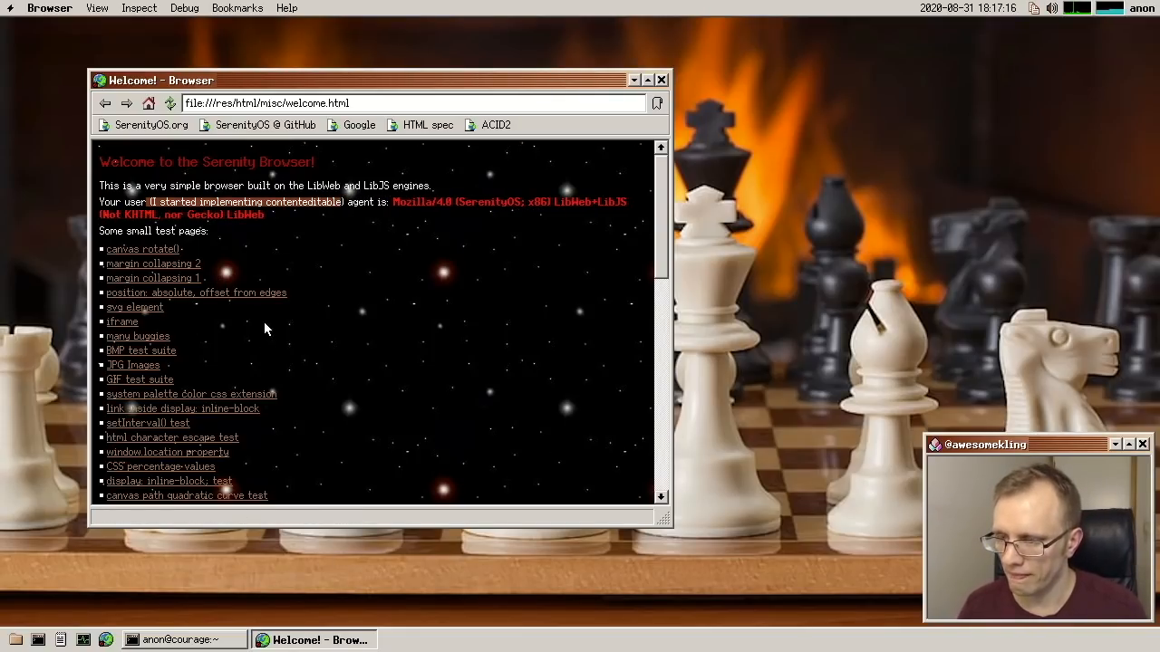
pyautogui.click(391, 245)
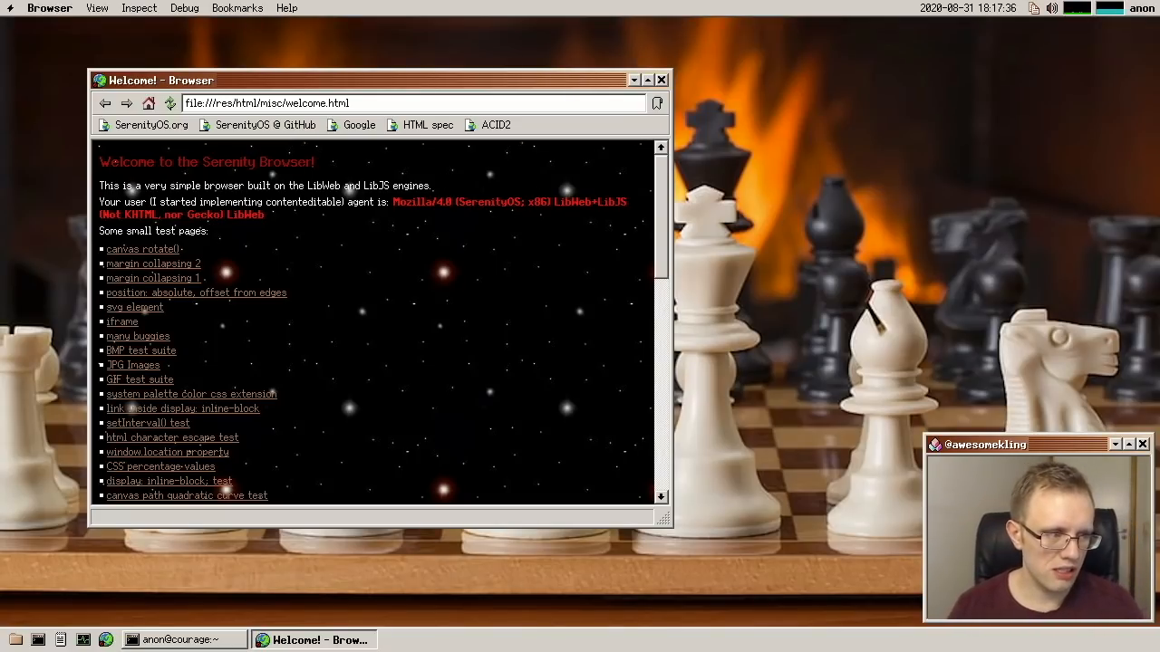
pyautogui.click(151, 125)
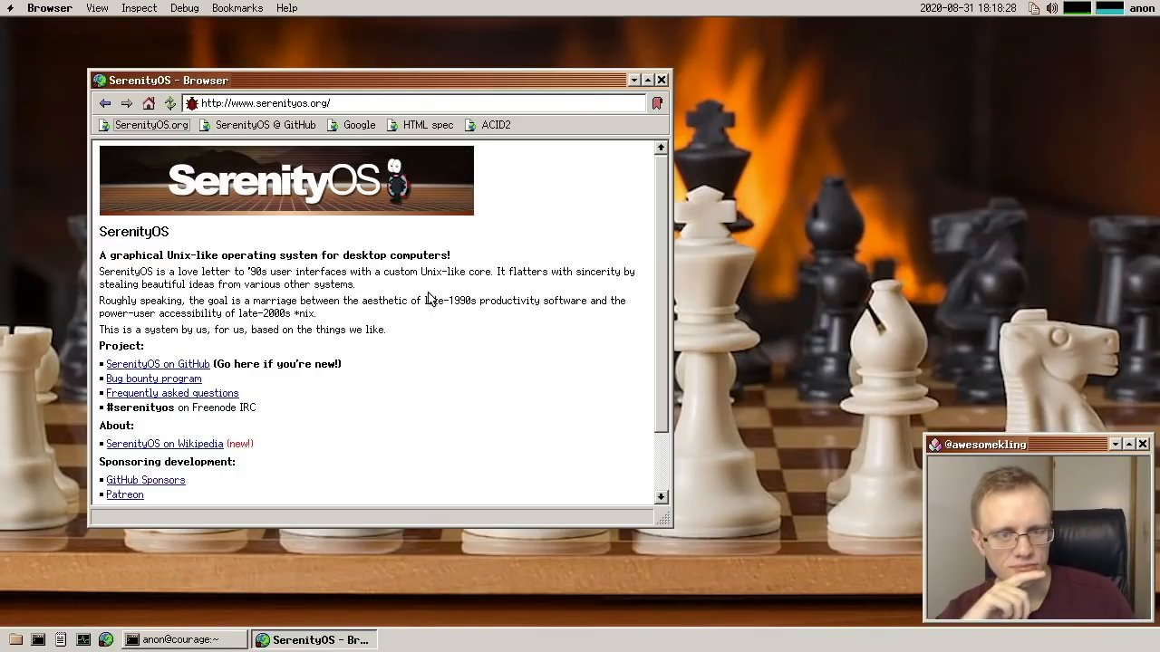
pyautogui.click(660, 80)
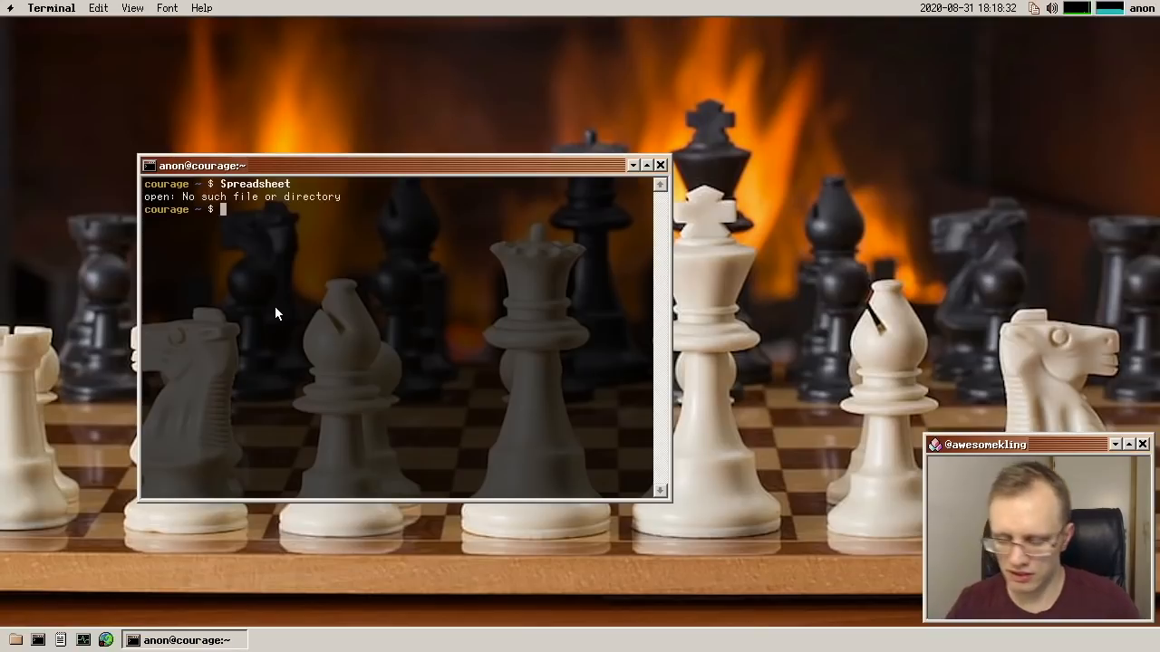
pyautogui.write('He')
# - Tab-complete and run the Help command from the shell, clearing the completion listings
pyautogui.press('Tab')
pyautogui.write('l')
pyautogui.press('Tab')
pyautogui.hotkey('ctrl', 'l')
pyautogui.write('p')
pyautogui.press('Return')
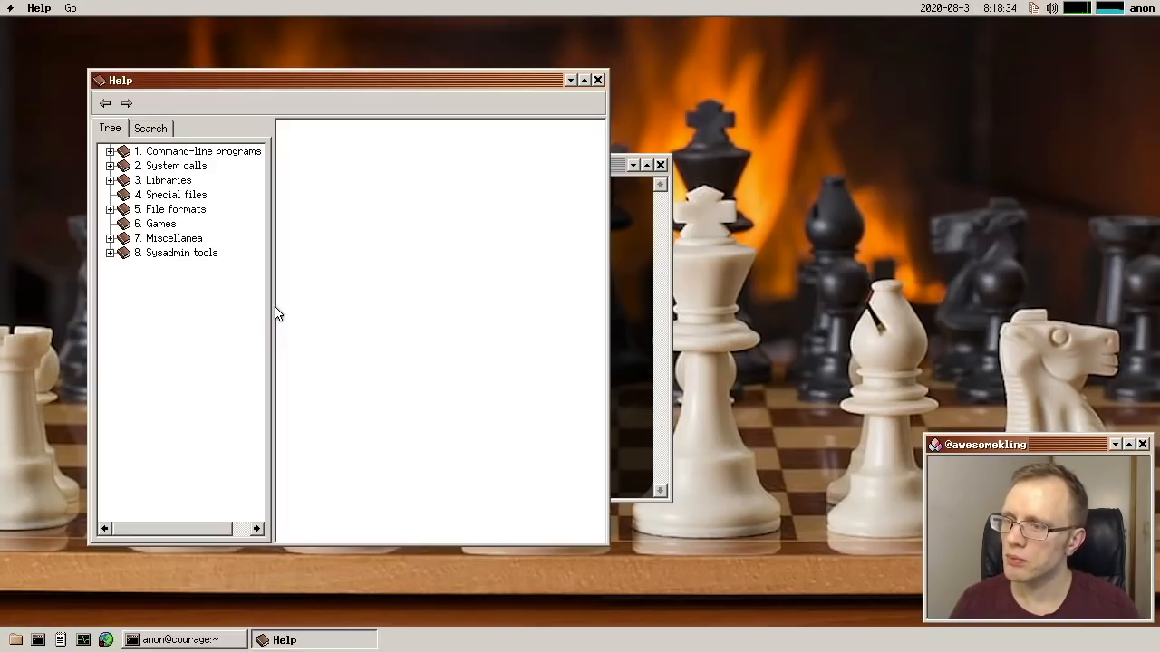
# - Enlarge the Help window and switch to its Search tab ready for a term
pyautogui.moveTo(606, 542); pyautogui.dragTo(725, 570)
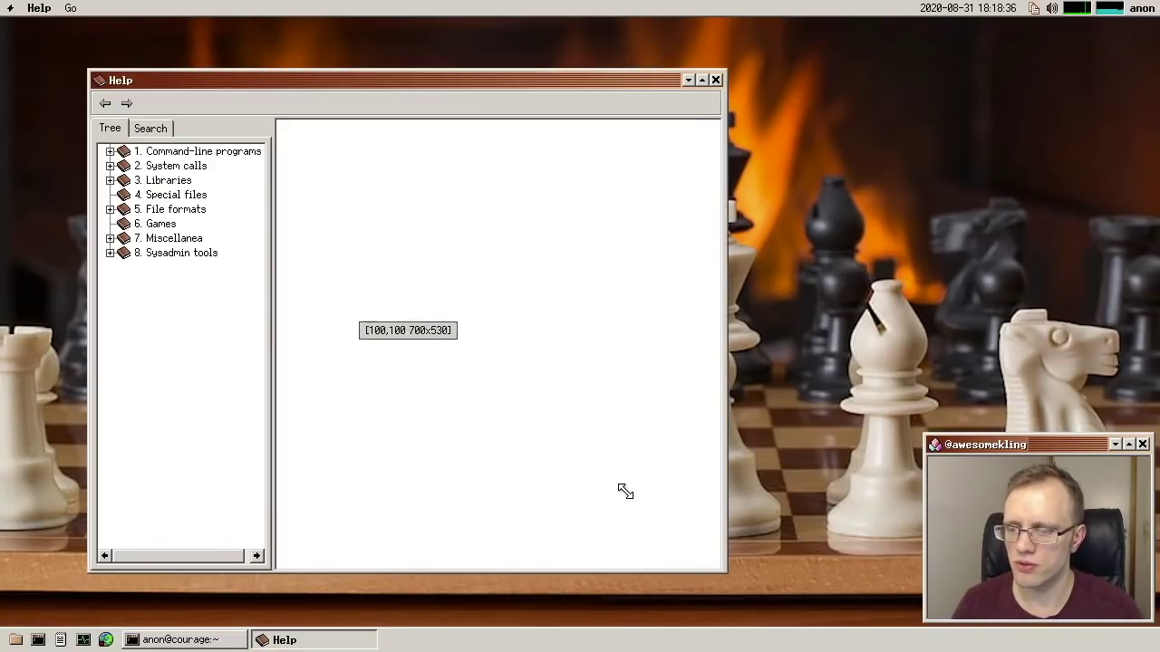
pyautogui.click(149, 128)
pyautogui.click(167, 154)
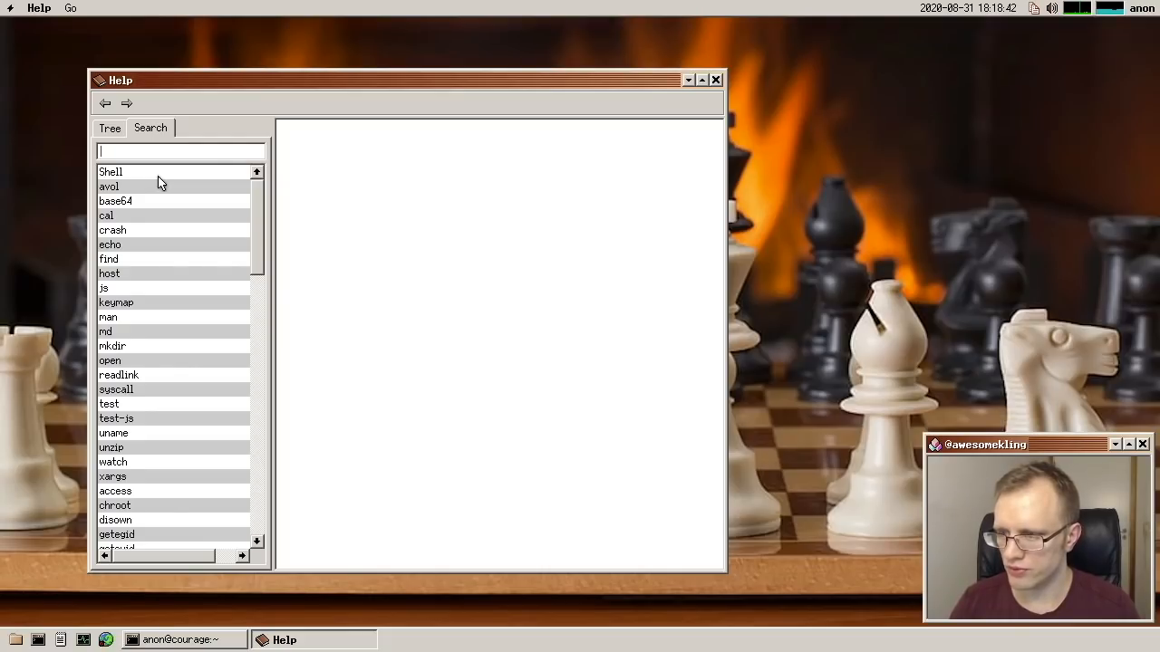
pyautogui.write('getuid')
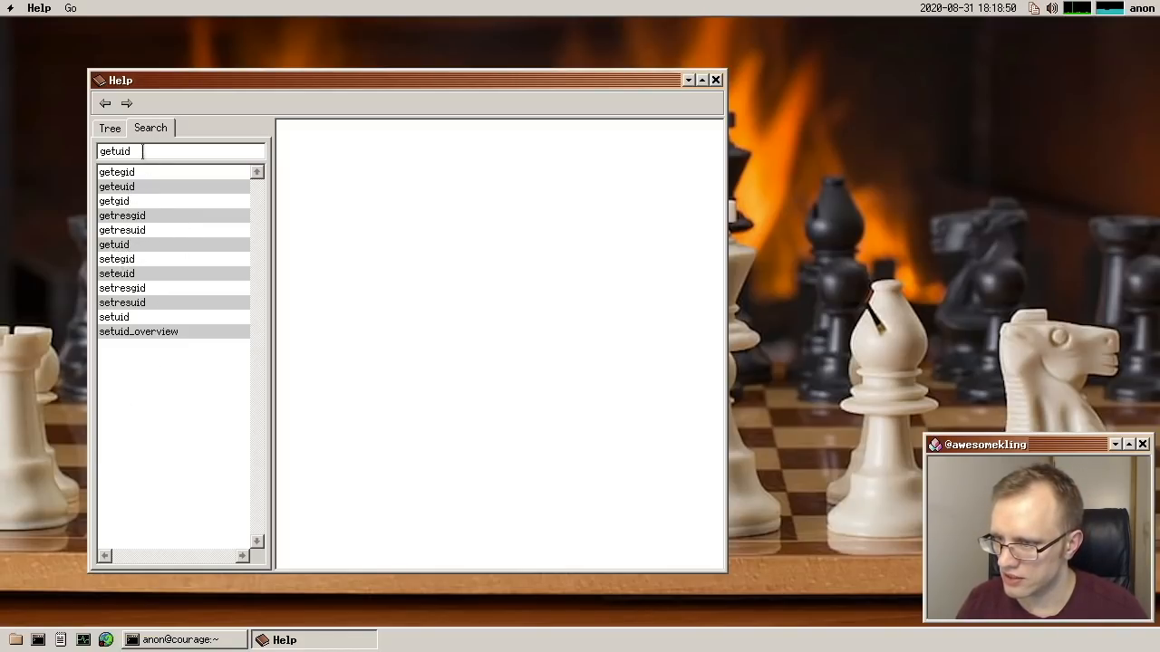
# - Compare the getuid search results against the numbered category tree in Help
pyautogui.click(110, 128)
pyautogui.click(149, 128)
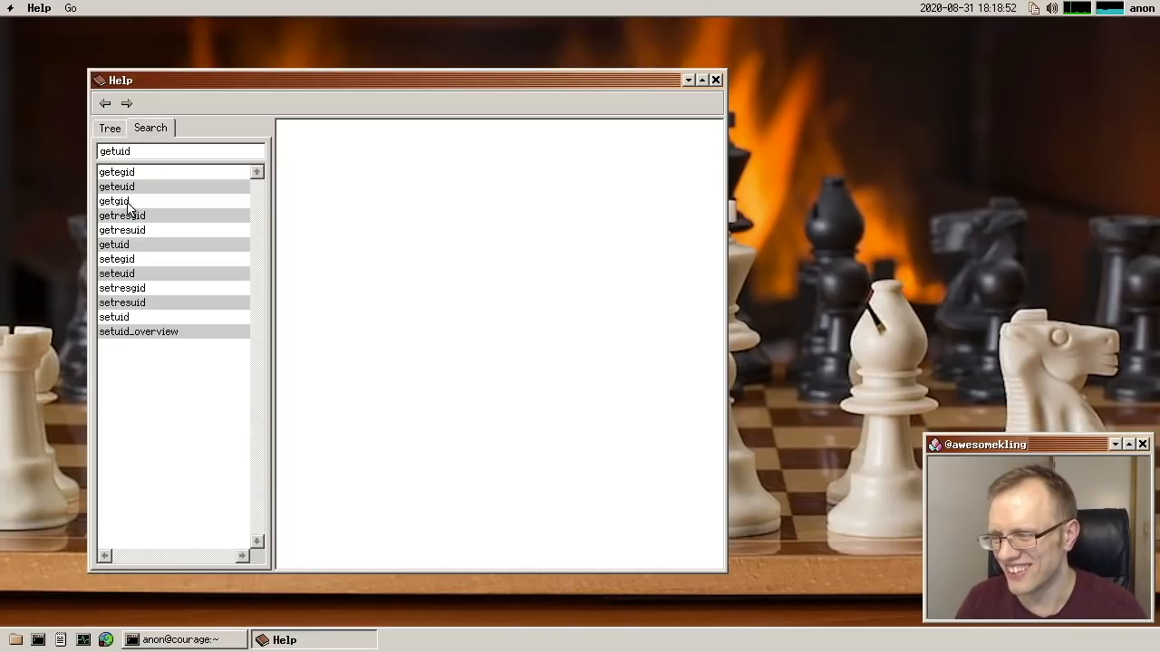
pyautogui.doubleClick(115, 152)
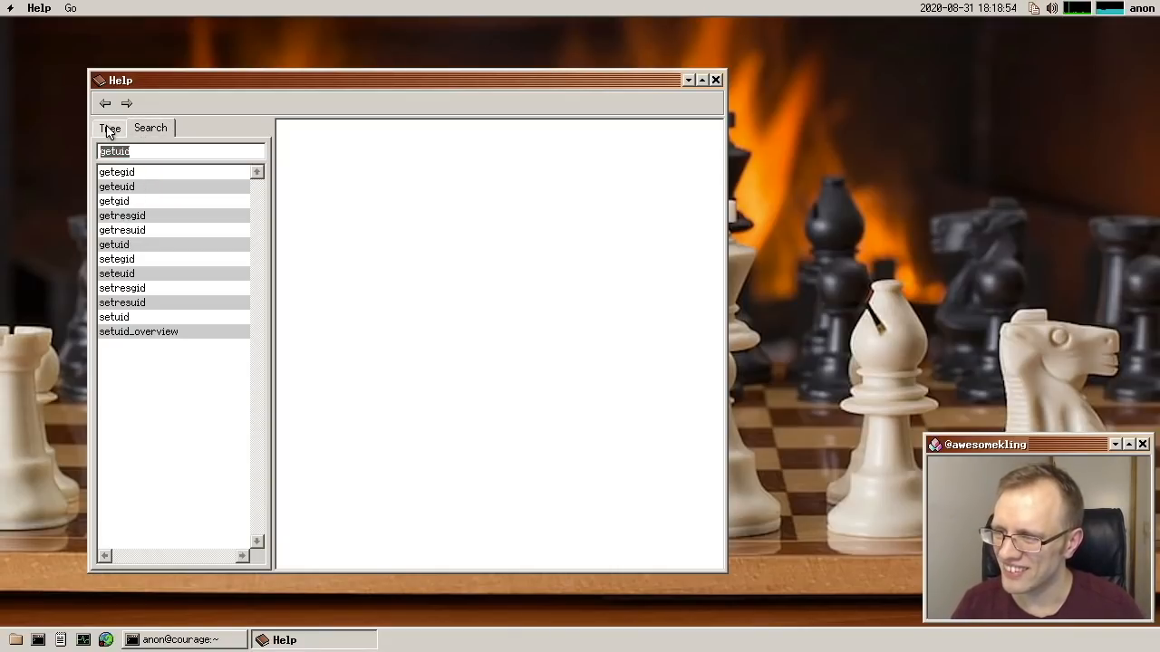
pyautogui.click(109, 127)
pyautogui.click(150, 127)
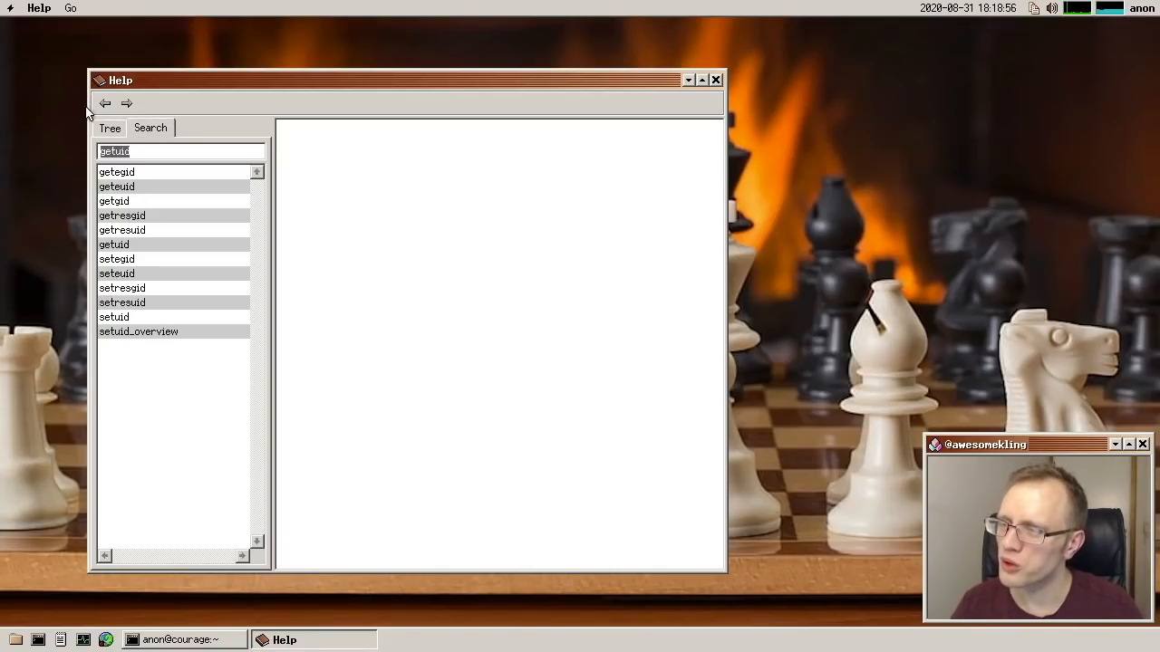
pyautogui.click(110, 128)
# - Browse the File formats, Libraries and Command-line programs categories, then return to the search results
pyautogui.click(154, 210)
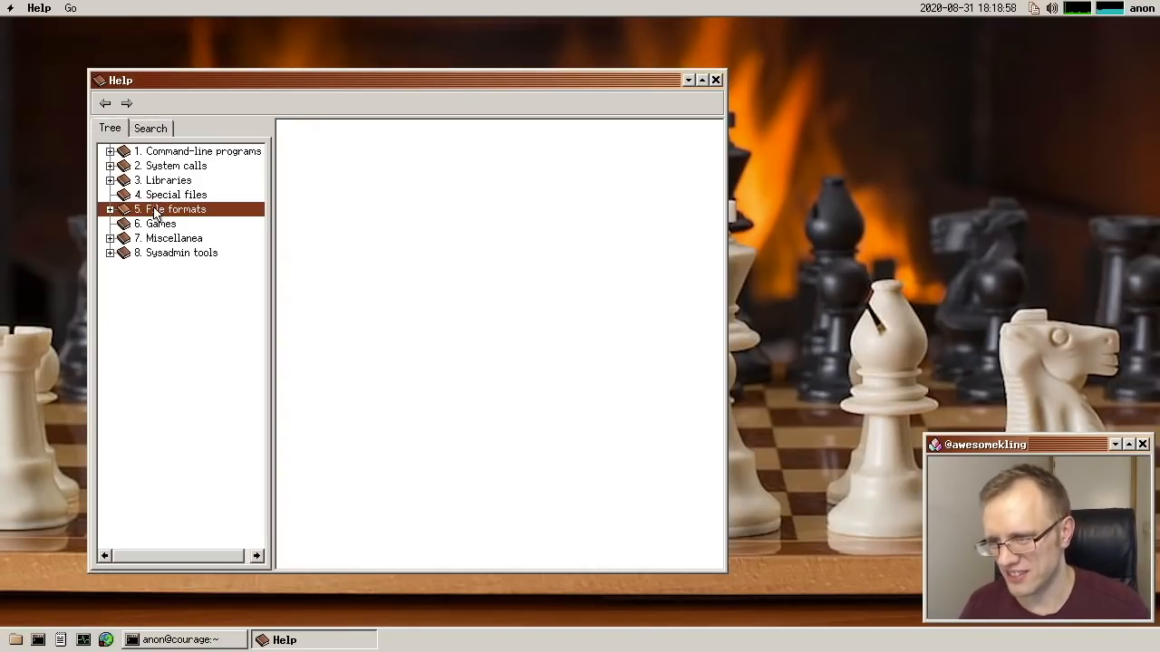
pyautogui.doubleClick(168, 180)
pyautogui.doubleClick(190, 151)
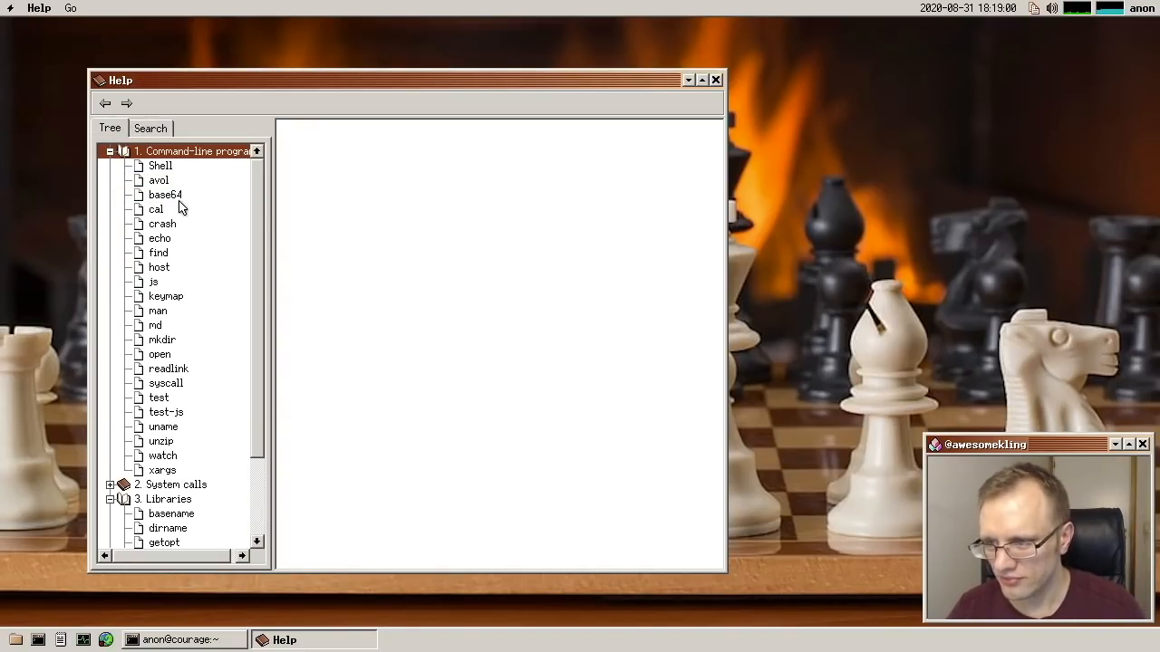
pyautogui.click(149, 128)
pyautogui.write('getuid')
# - Replace the getuid query with keym to find keymap, then go back to the category tree
pyautogui.click(131, 150)
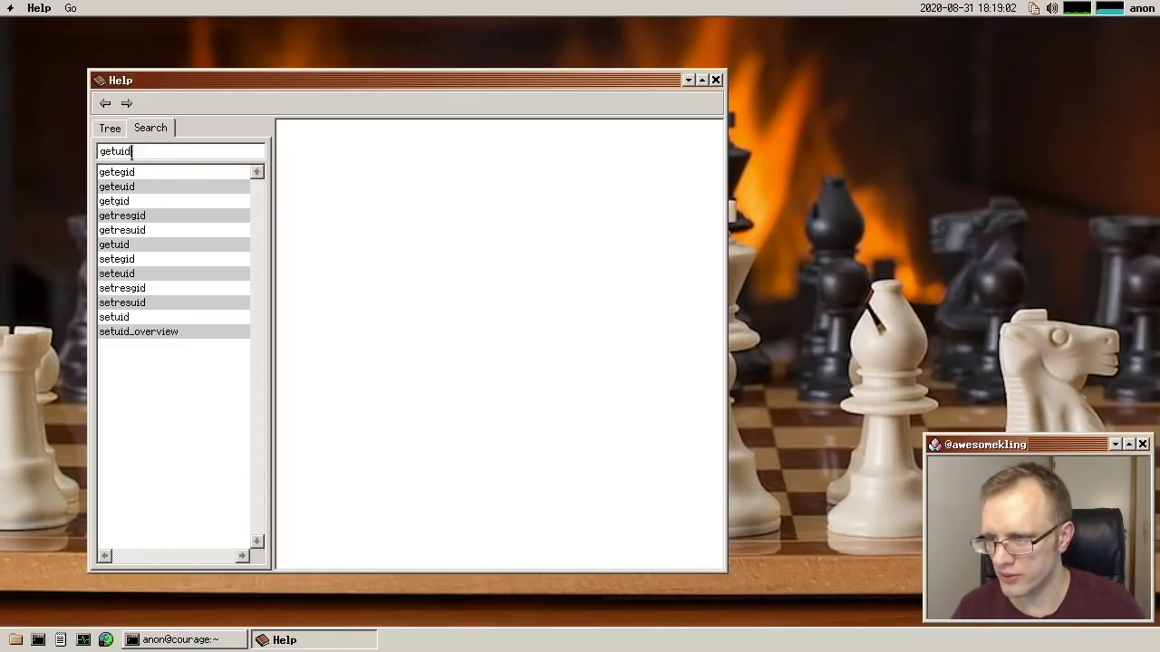
pyautogui.doubleClick(122, 151)
pyautogui.press('BackSpace')
pyautogui.write('ke')
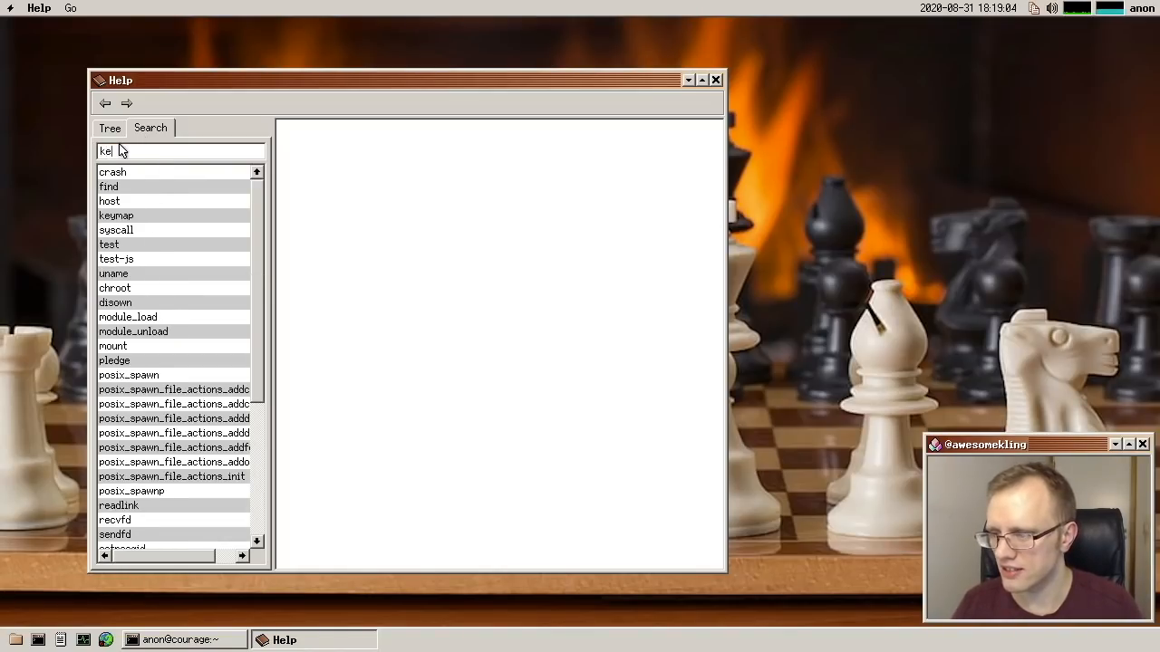
pyautogui.write('ym')
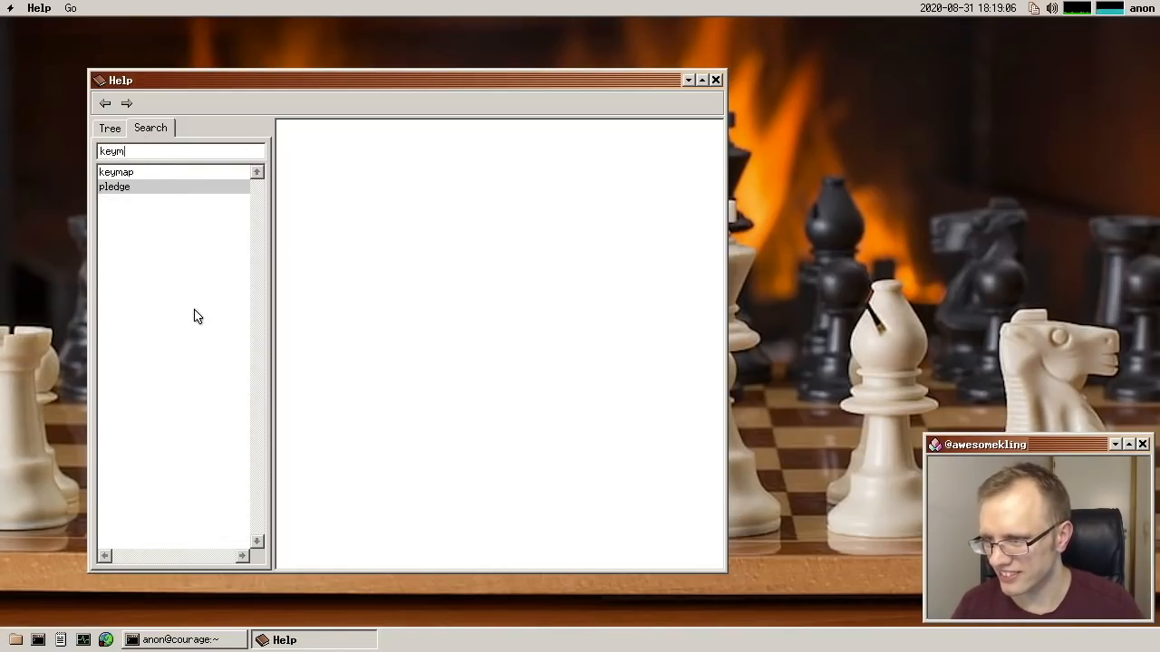
pyautogui.click(110, 128)
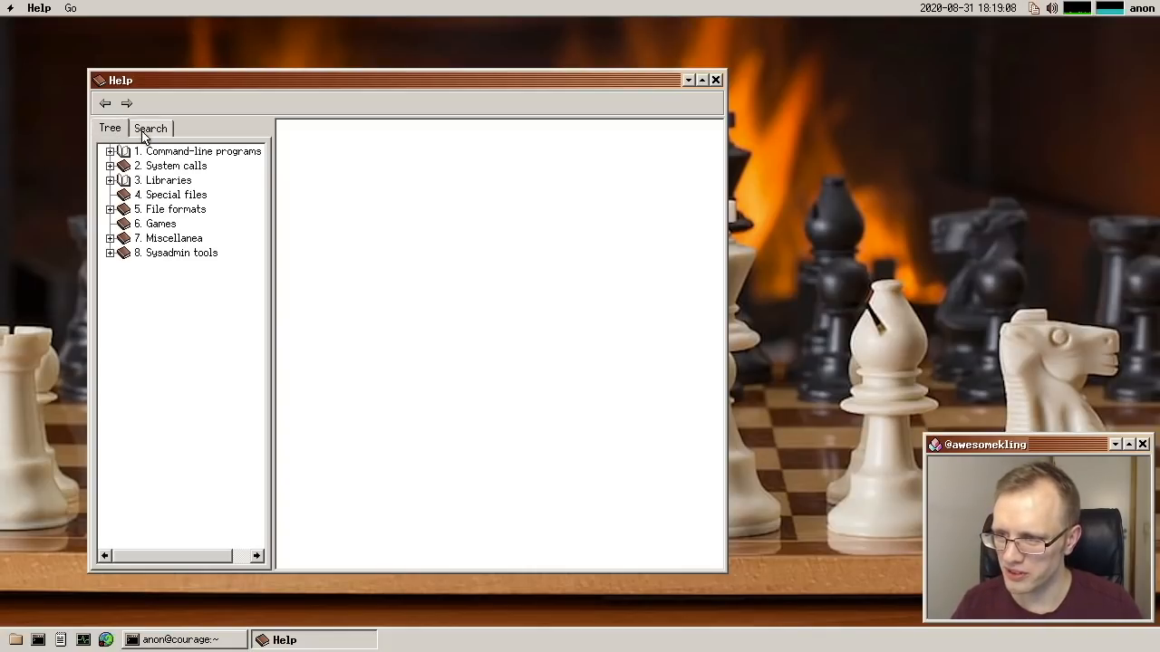
pyautogui.click(149, 128)
pyautogui.click(110, 128)
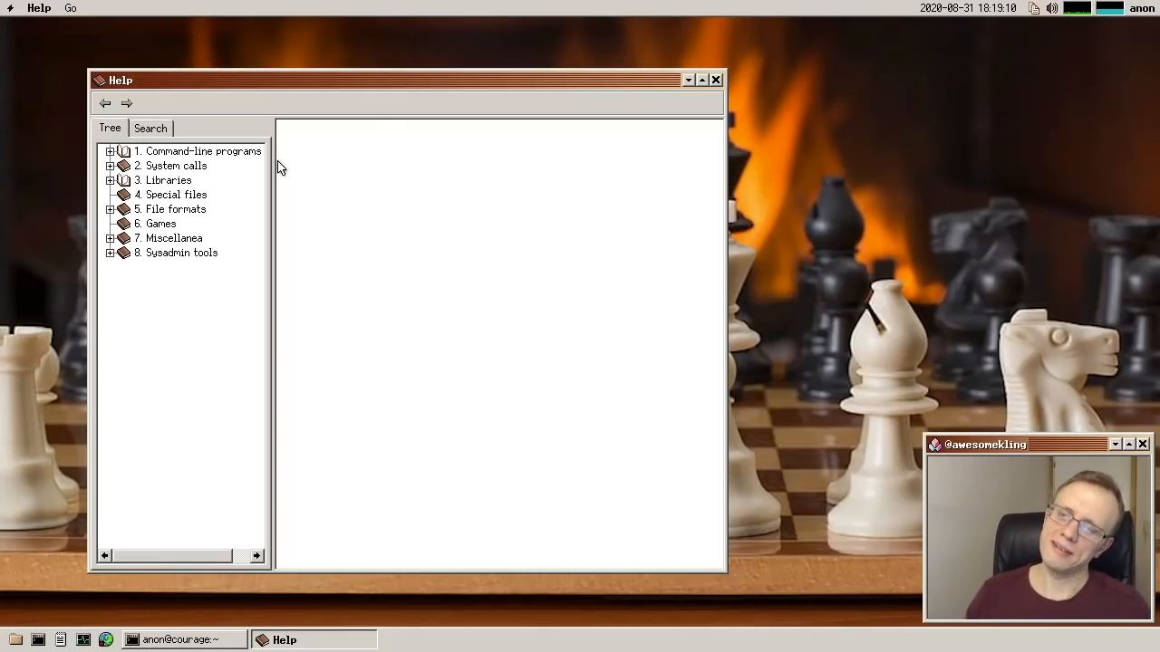
# - Expand 5. File formats and load the Shell(5) command-language man page
pyautogui.click(199, 210)
pyautogui.click(176, 195)
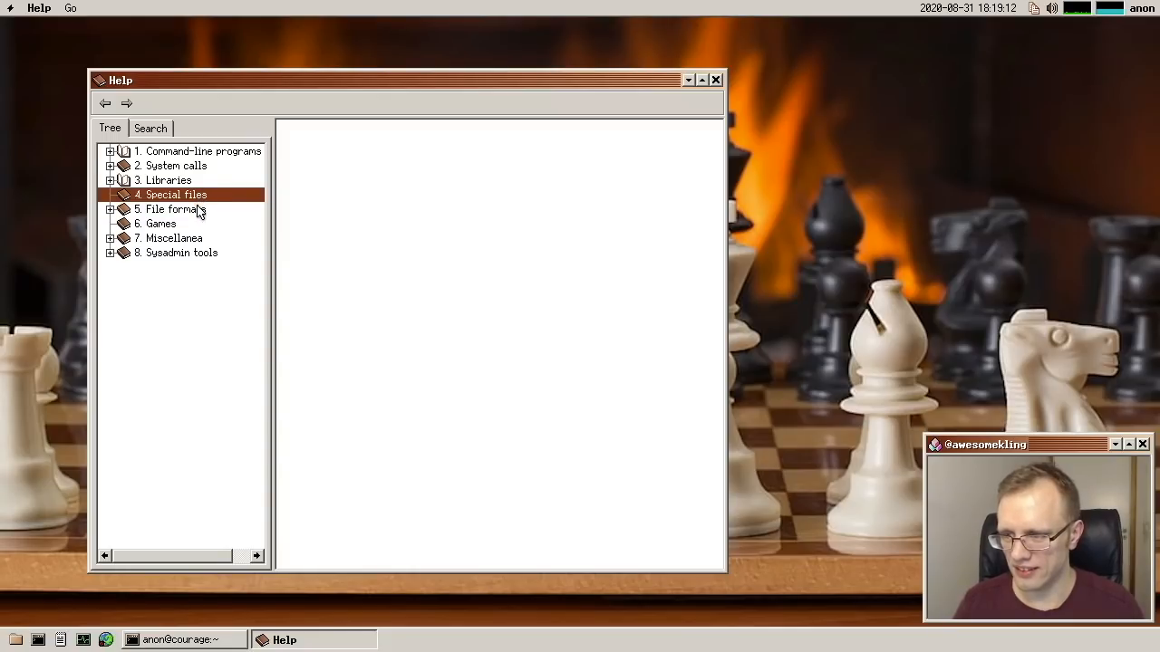
pyautogui.doubleClick(176, 210)
pyautogui.click(160, 223)
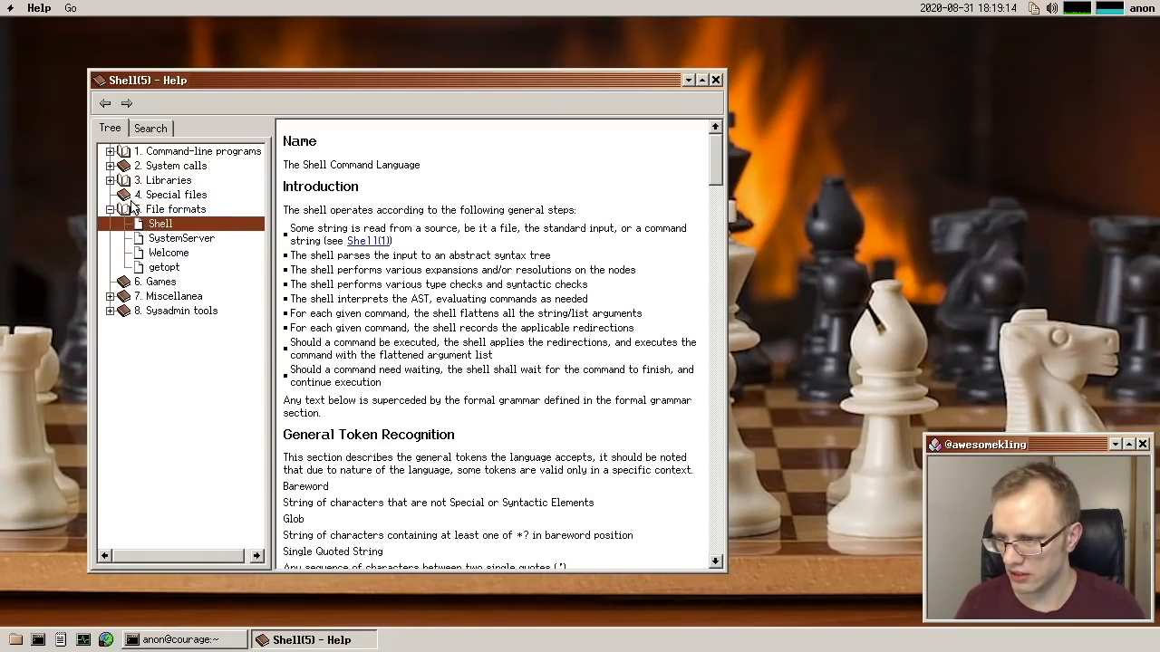
# - Skim the other categories, juggle Help and Terminal windows, then suspend Help with Ctrl+Z
pyautogui.click(109, 180)
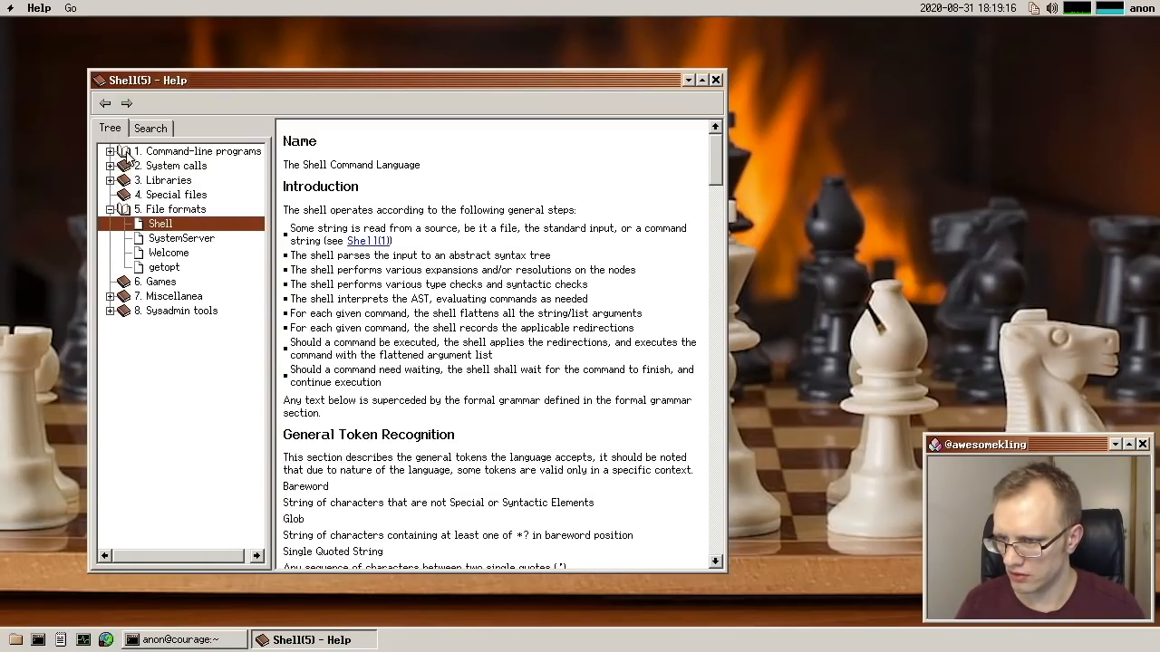
pyautogui.click(110, 151)
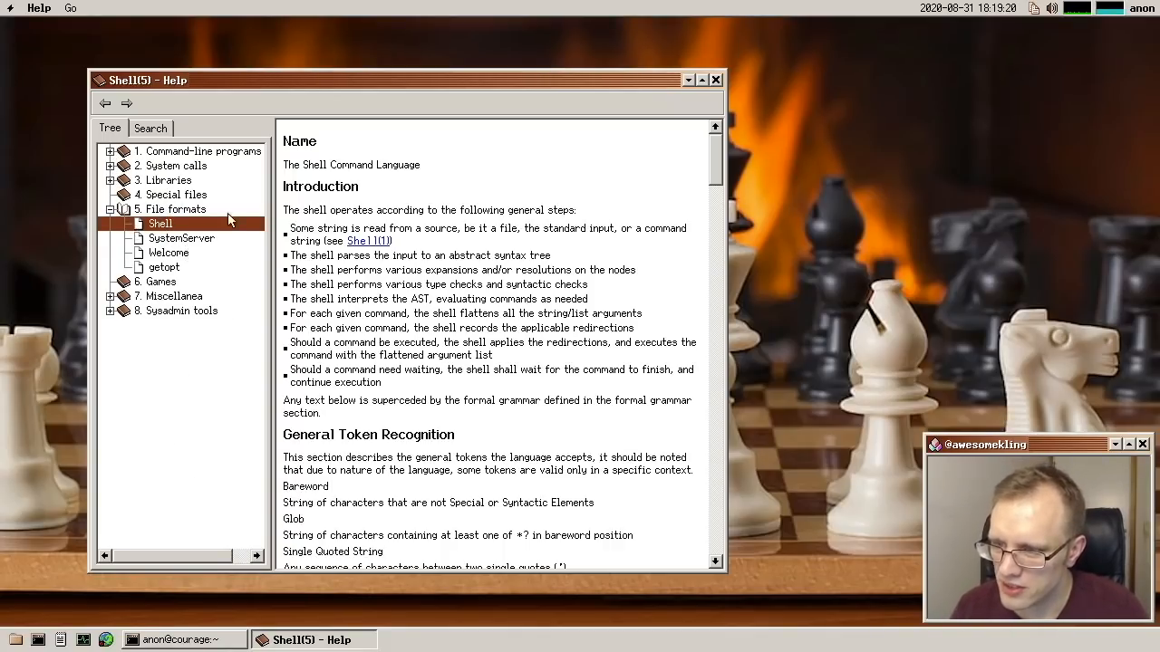
pyautogui.moveTo(715, 163)
pyautogui.mouseDown()
pyautogui.moveTo(721, 479)
pyautogui.moveTo(715, 154)
pyautogui.mouseUp()
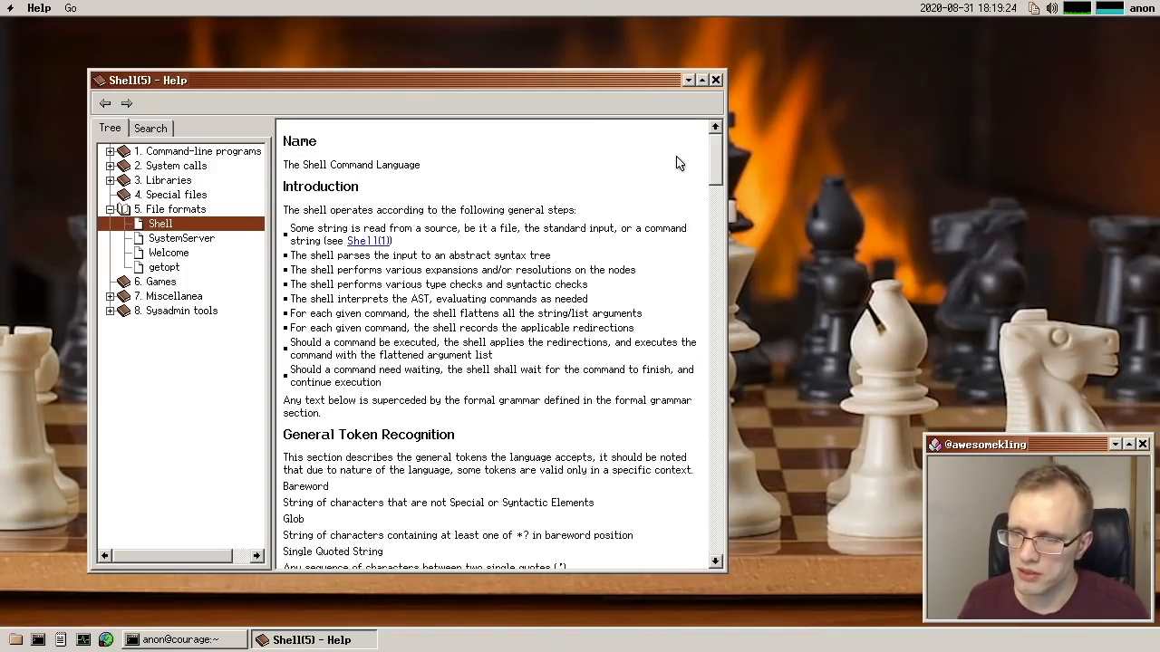
pyautogui.click(169, 642)
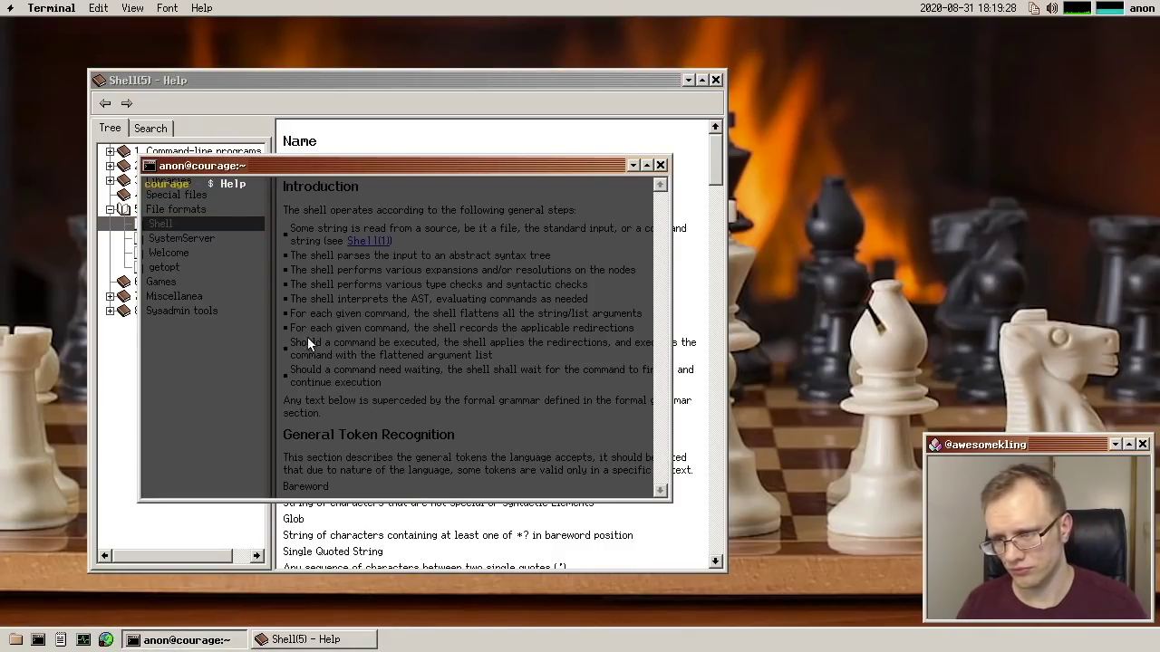
pyautogui.click(624, 135)
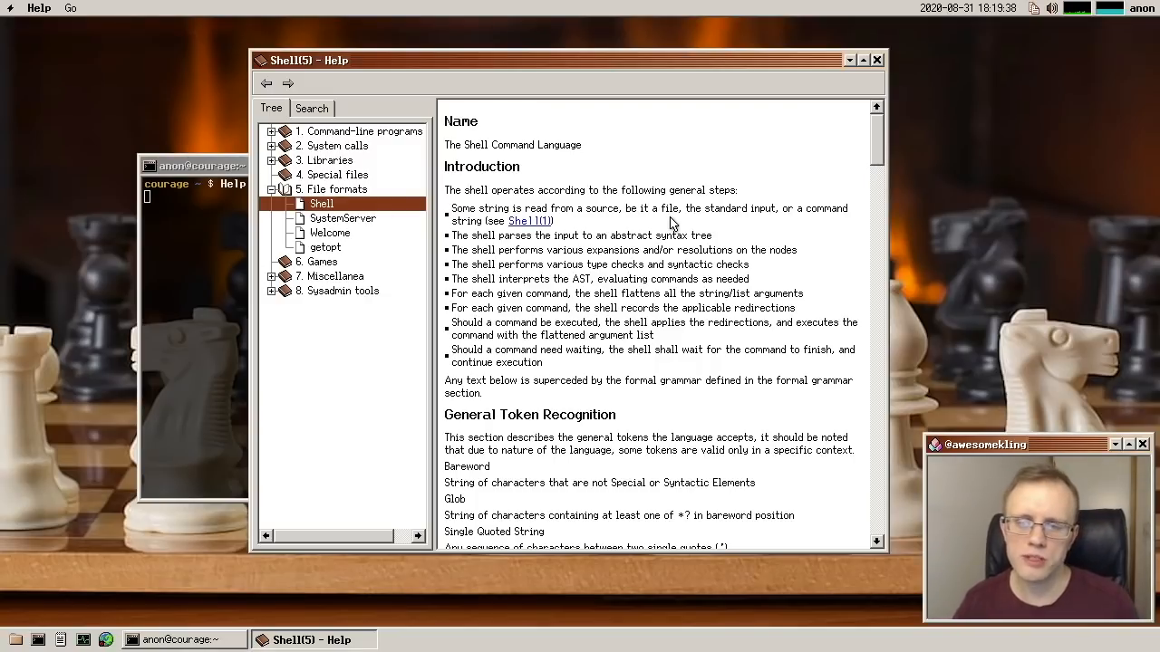
pyautogui.scroll(-1, 671, 224)
pyautogui.scroll(-5, 670, 234)
pyautogui.scroll(-4, 671, 234)
pyautogui.scroll(-4, 671, 237)
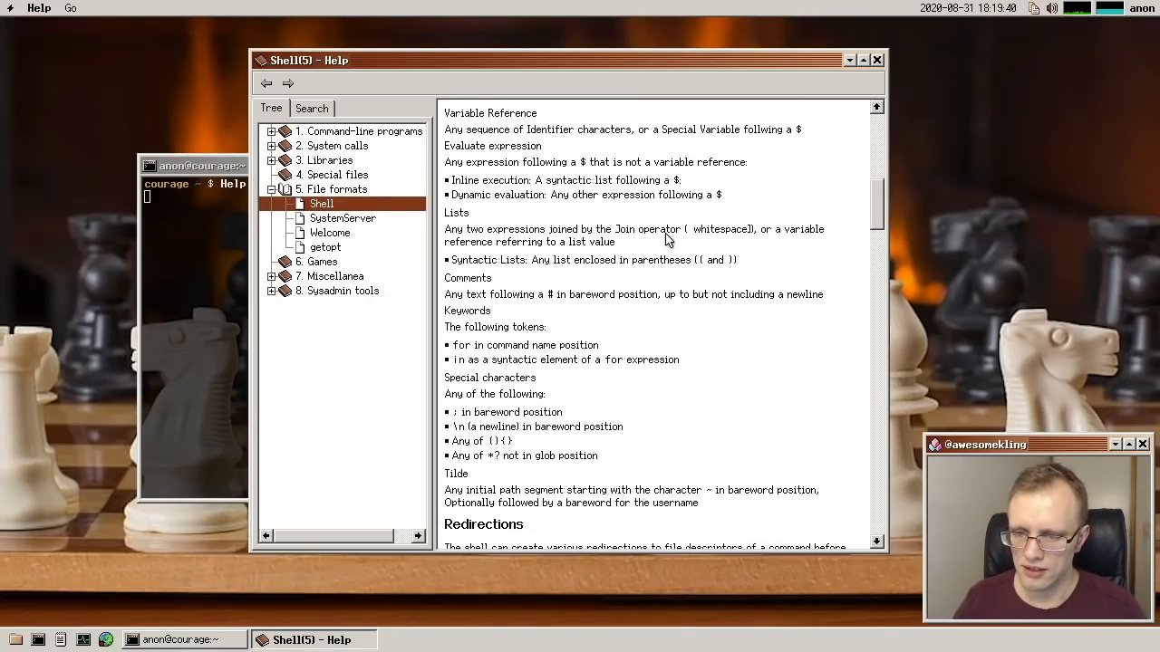
pyautogui.press('Escape')
# - List the stopped Help job with jobs, resume it with bg, then bring it forward with fg
pyautogui.click(202, 373)
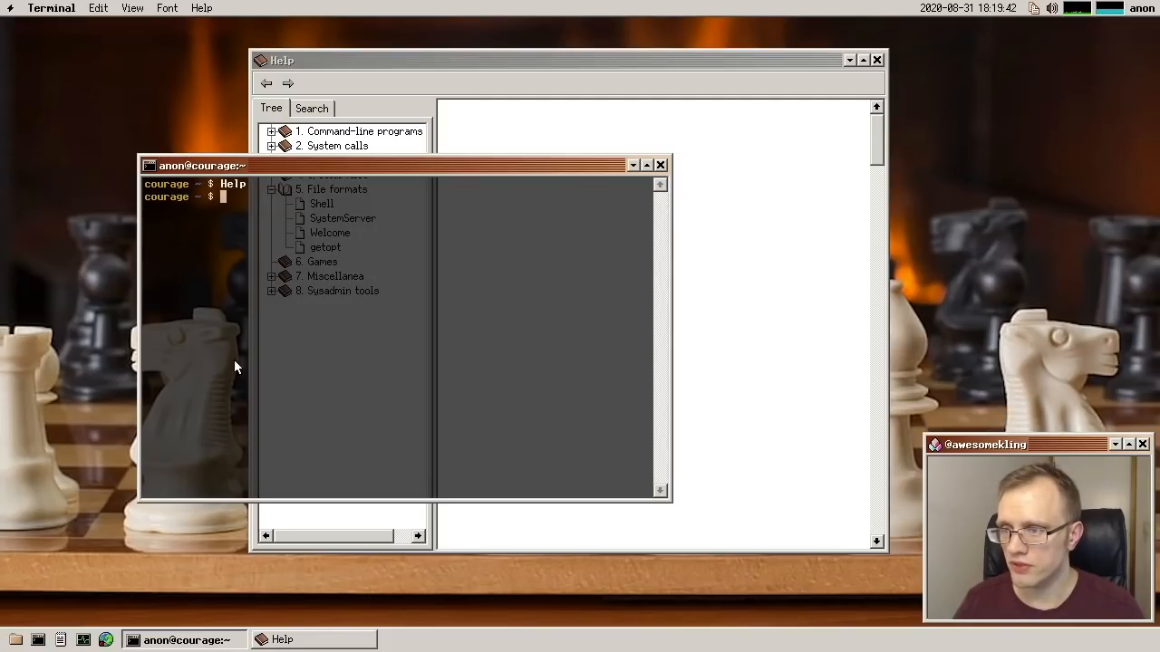
pyautogui.press('Return')
pyautogui.write('jobs')
pyautogui.press('Return')
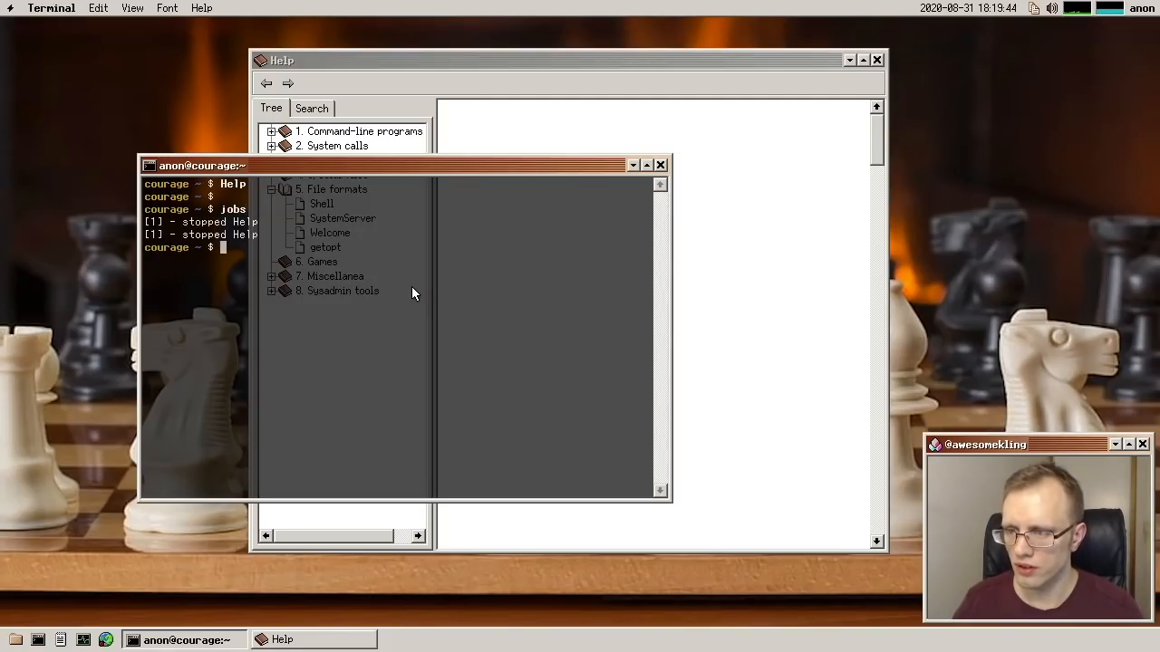
pyautogui.write('f')
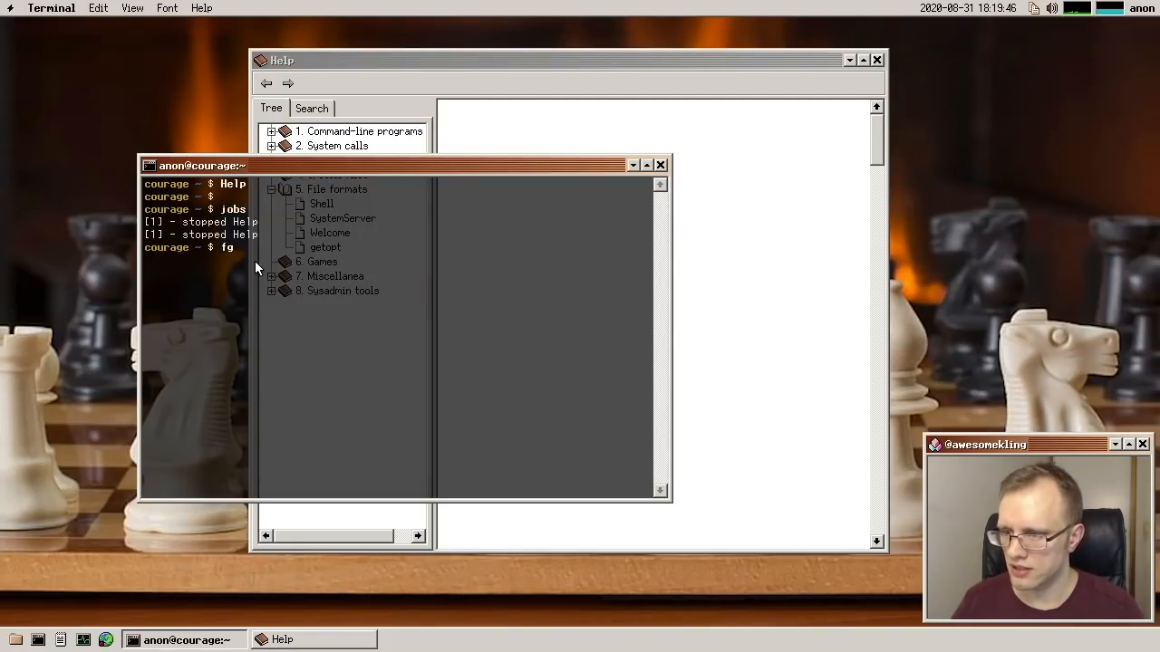
pyautogui.write('g')
pyautogui.press('BackSpace')
pyautogui.press('BackSpace')
pyautogui.write('bg')
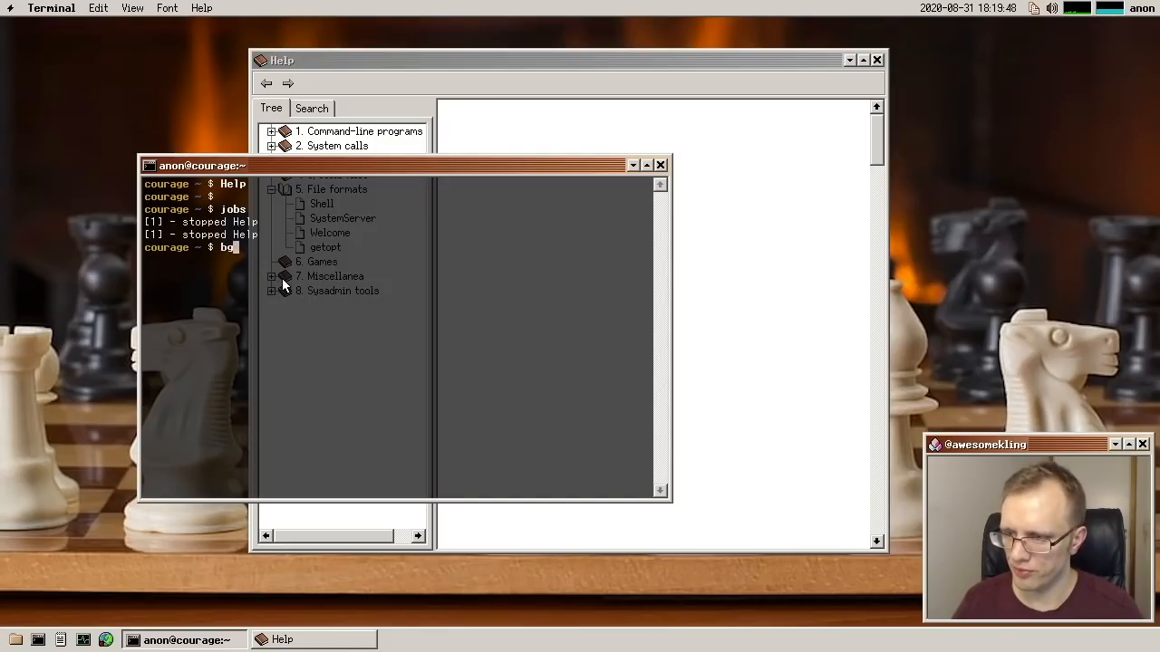
pyautogui.press('Return')
pyautogui.write('fg')
pyautogui.press('Return')
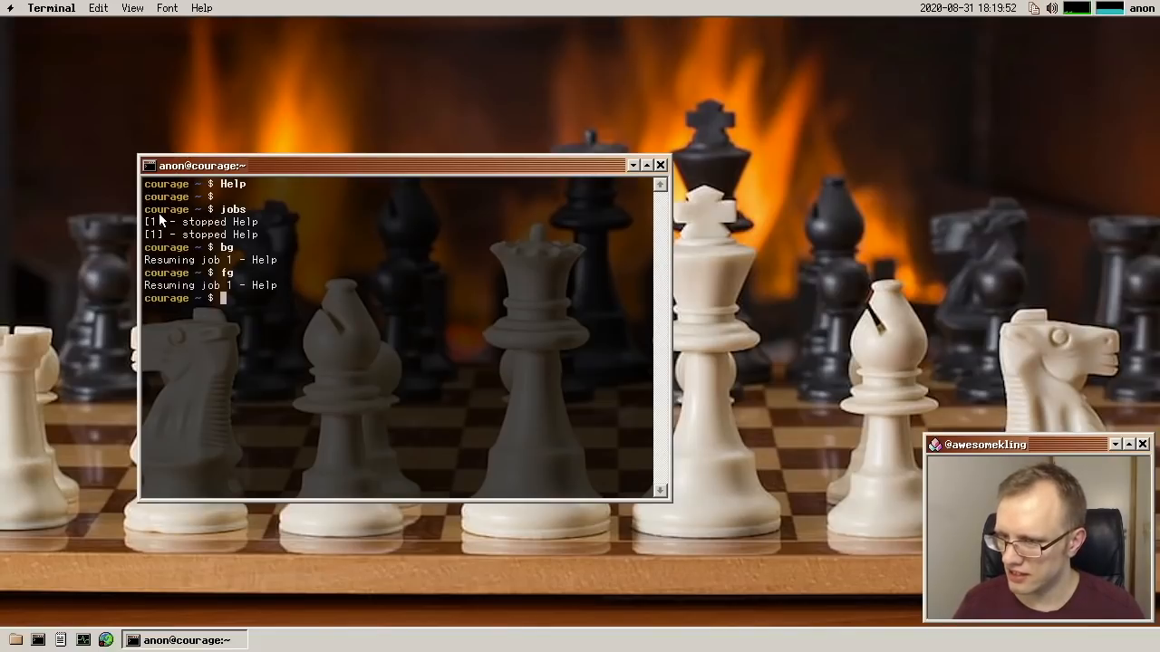
# - Highlight the job listing output briefly, then clear the terminal with Ctrl+L
pyautogui.moveTo(159, 209); pyautogui.dragTo(217, 250)
pyautogui.click(273, 231)
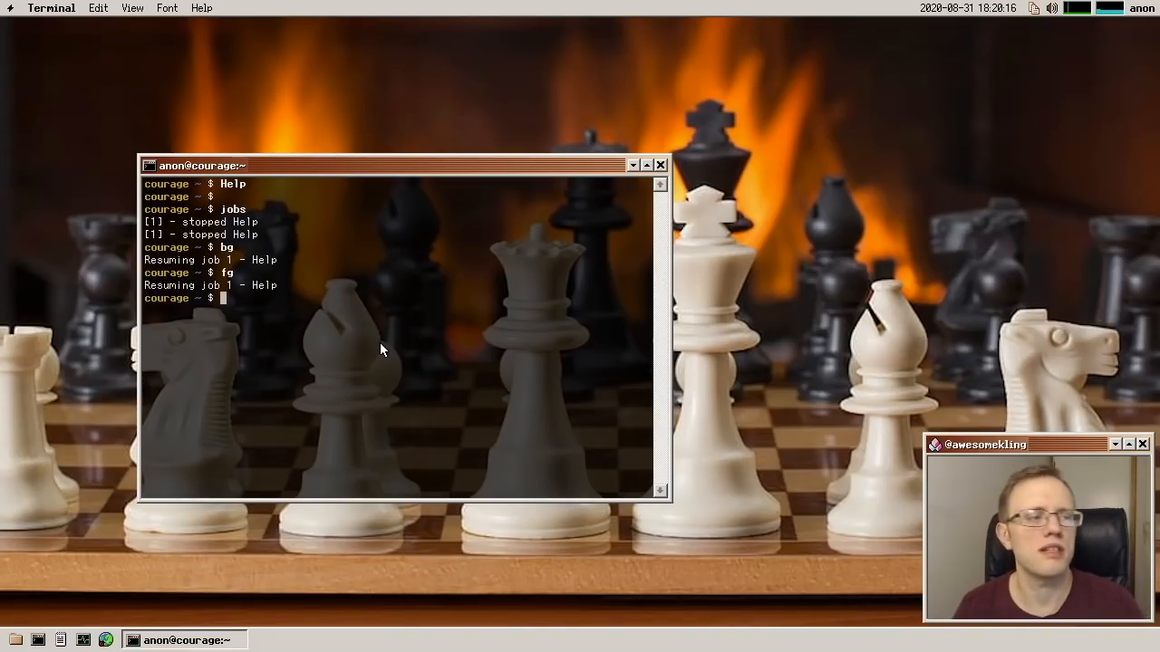
pyautogui.hotkey('ctrl', 'l')
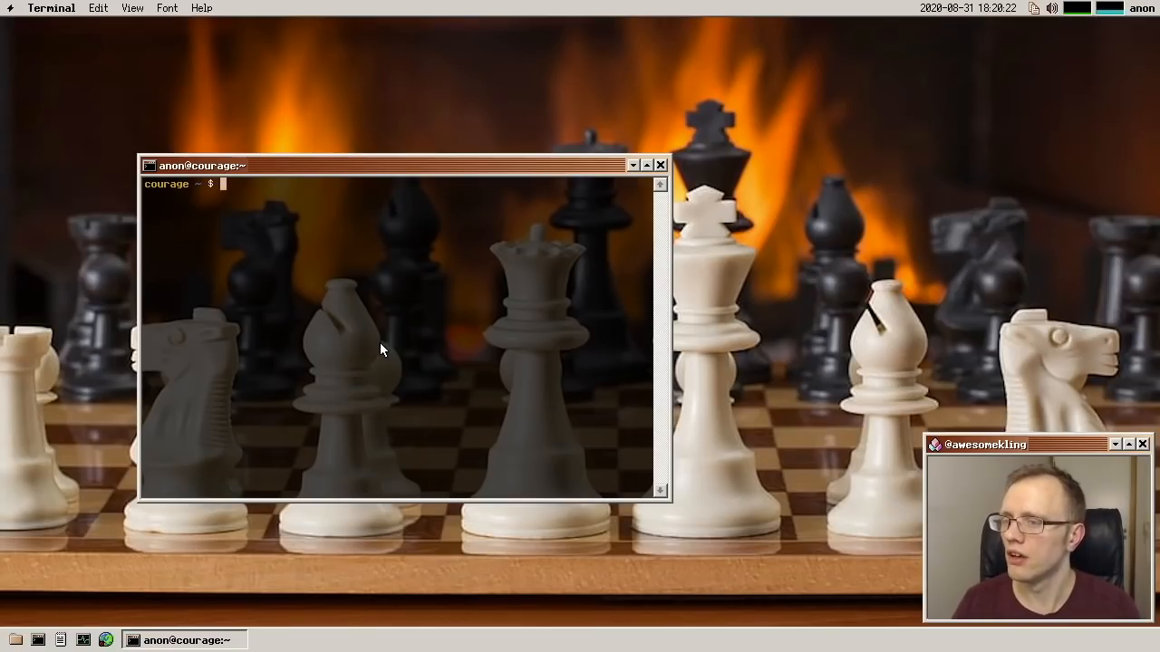
pyautogui.write('ue /bin/Shell ')
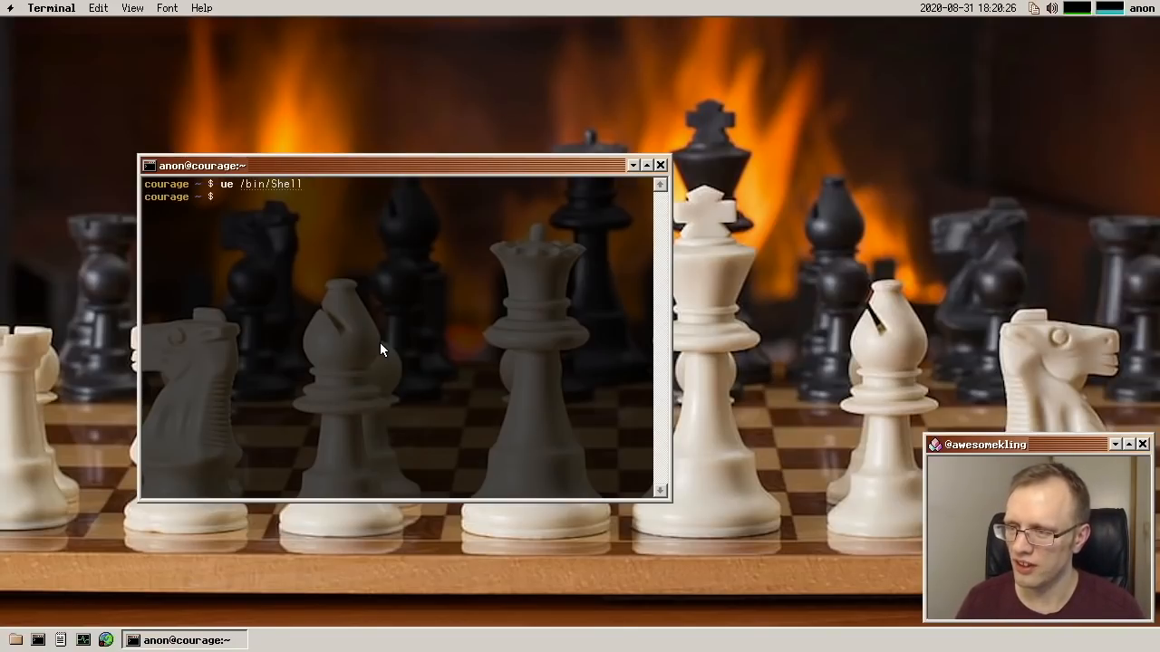
pyautogui.write('b')
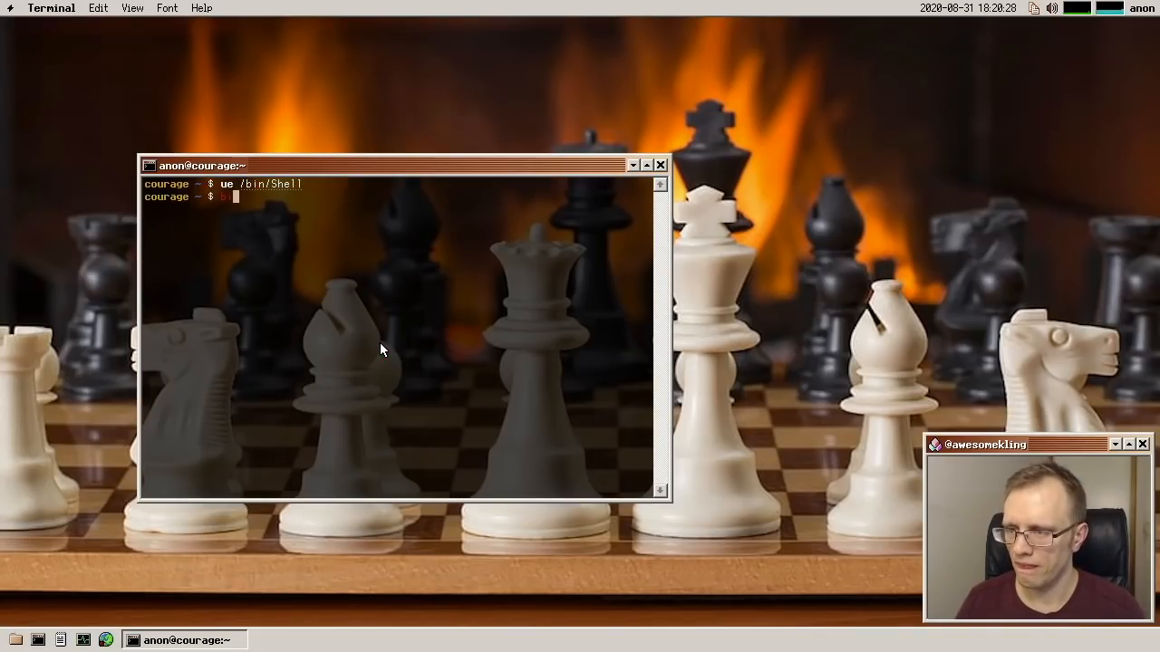
pyautogui.write('id')
# - Run id under the userspace-emulated shell to show its syscall trace, groups and leak report
pyautogui.press('Return')
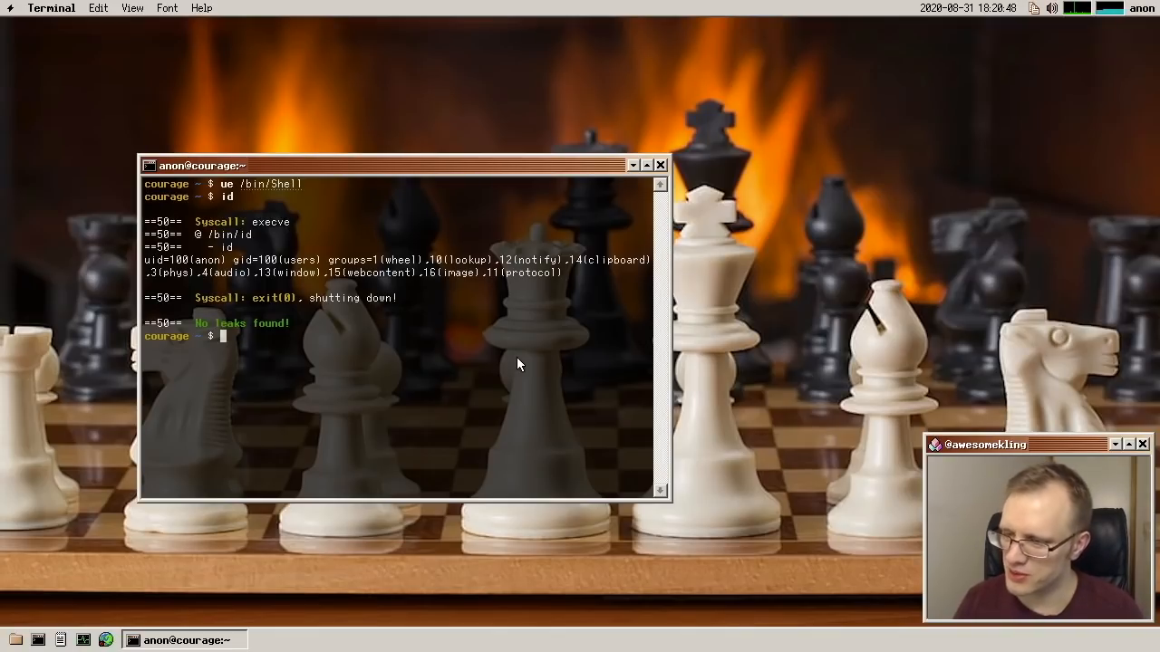
pyautogui.write('ke')
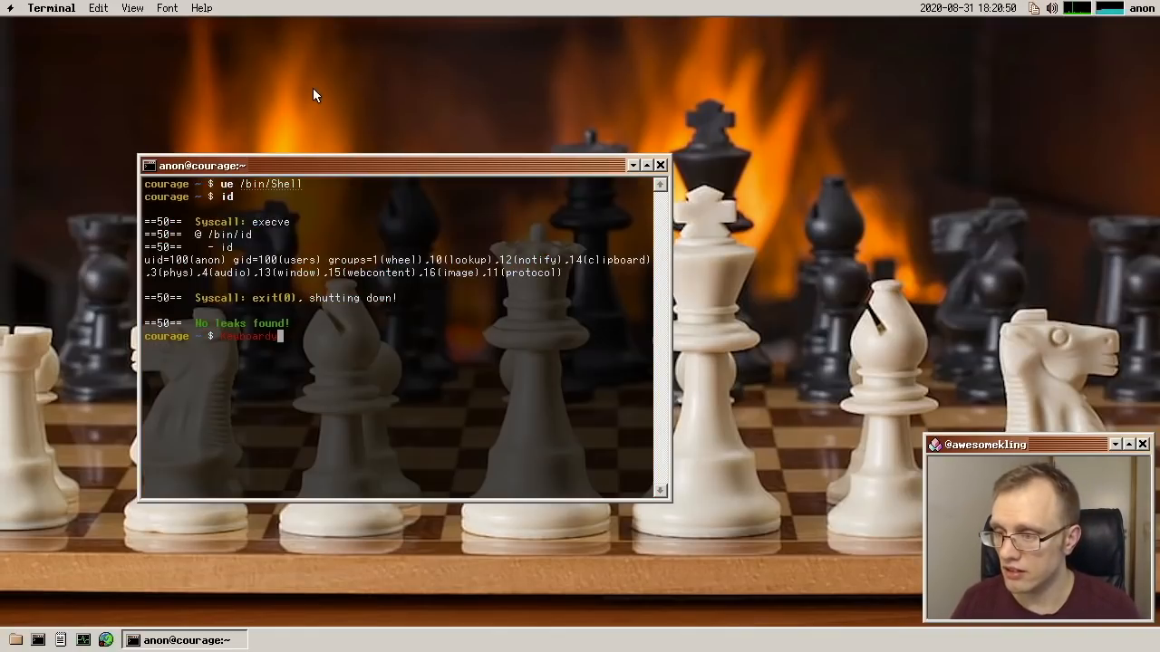
pyautogui.press('Tab')
pyautogui.press('Return')
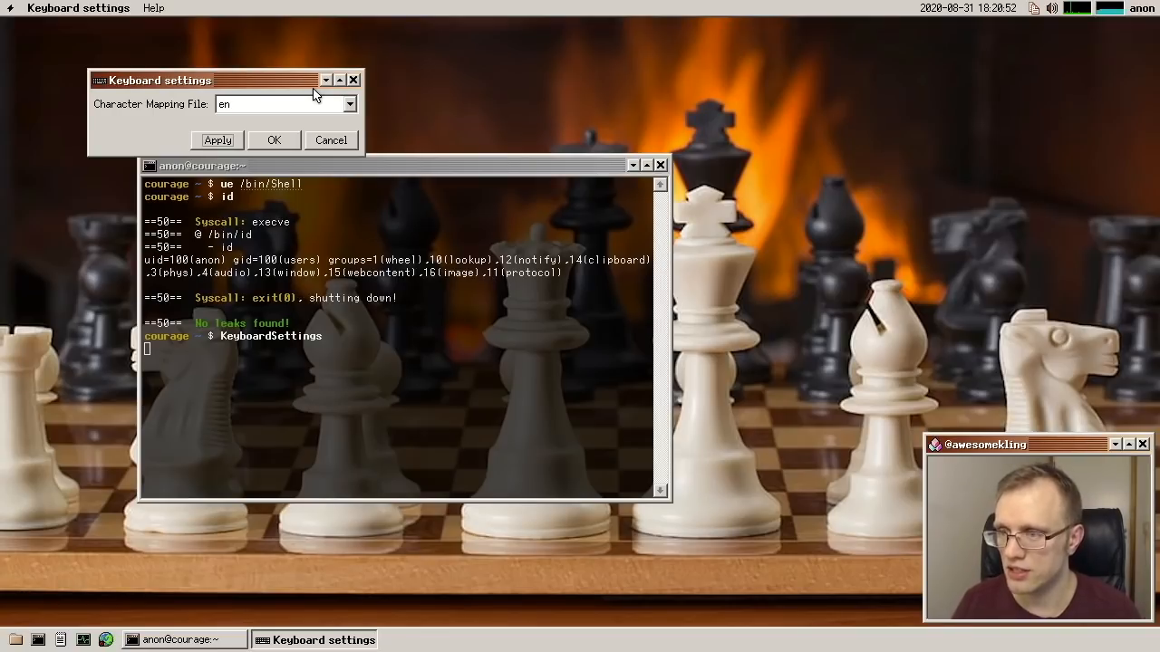
pyautogui.click(308, 107)
pyautogui.click(308, 106)
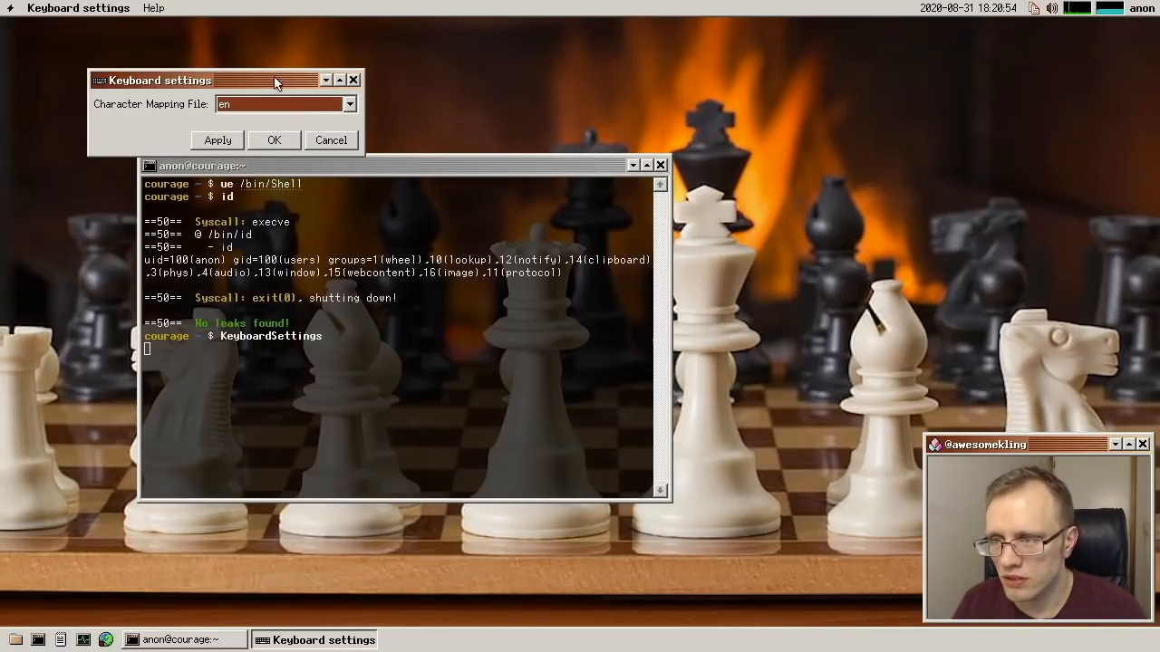
pyautogui.click(234, 110)
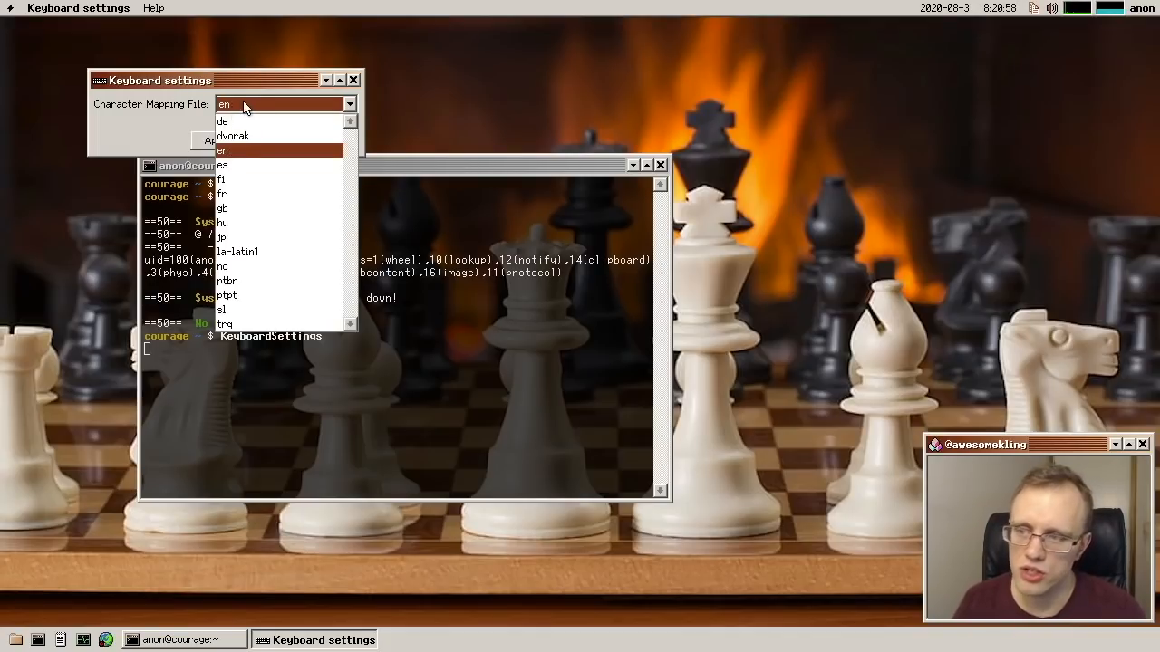
pyautogui.click(240, 108)
pyautogui.click(257, 107)
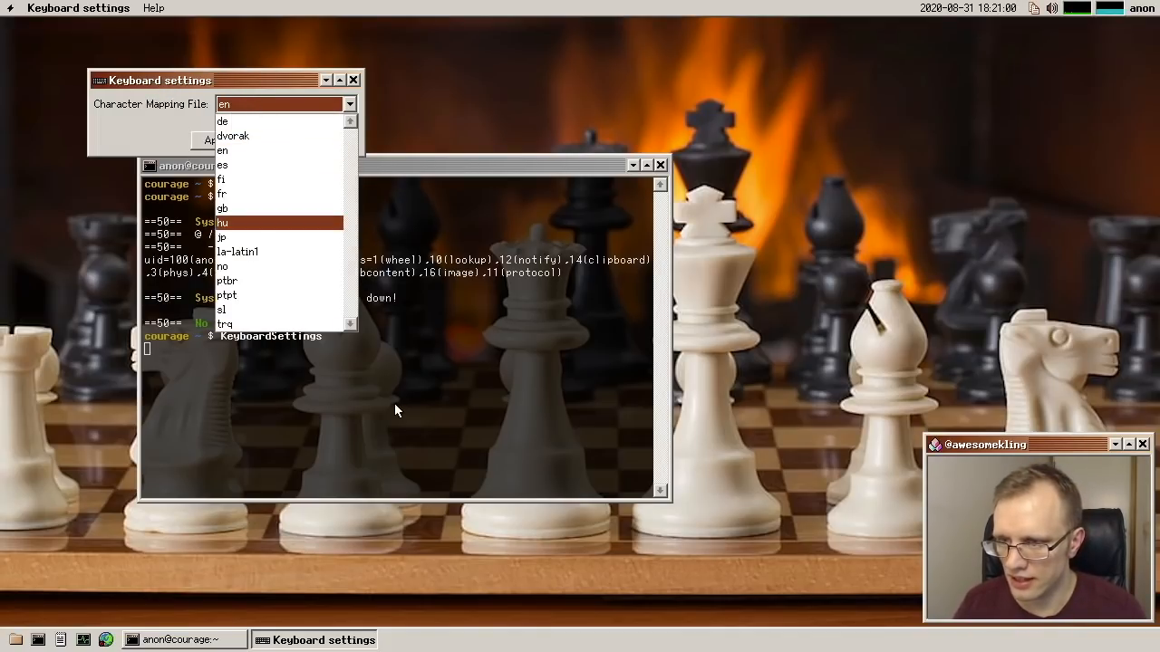
pyautogui.click(70, 131)
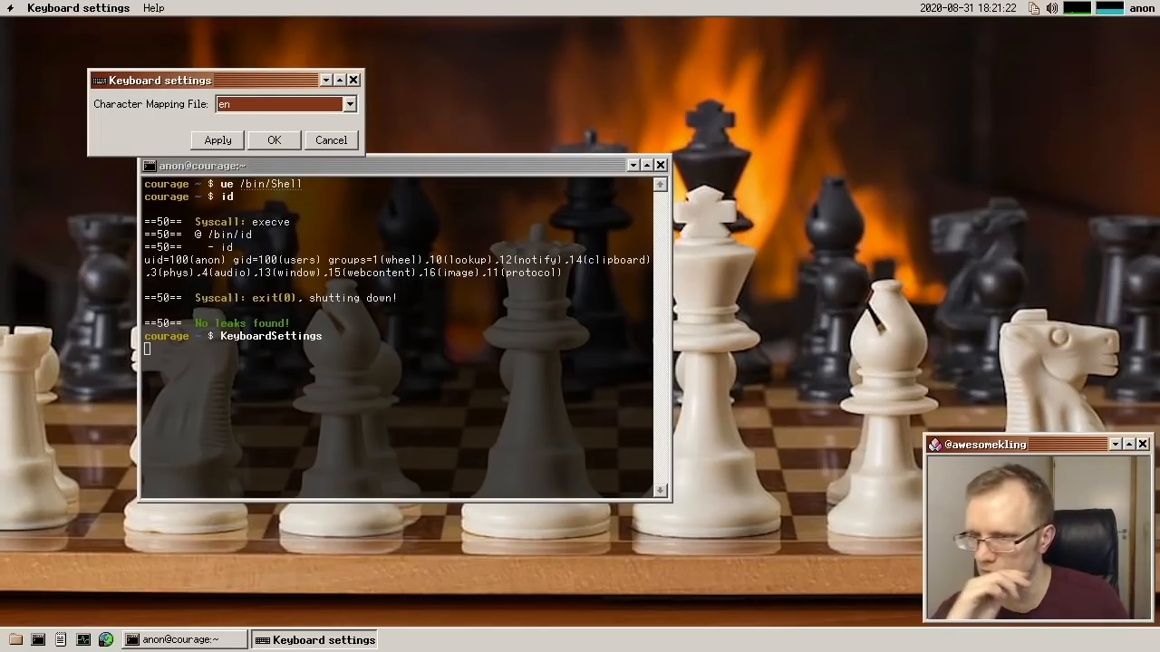
pyautogui.click(354, 80)
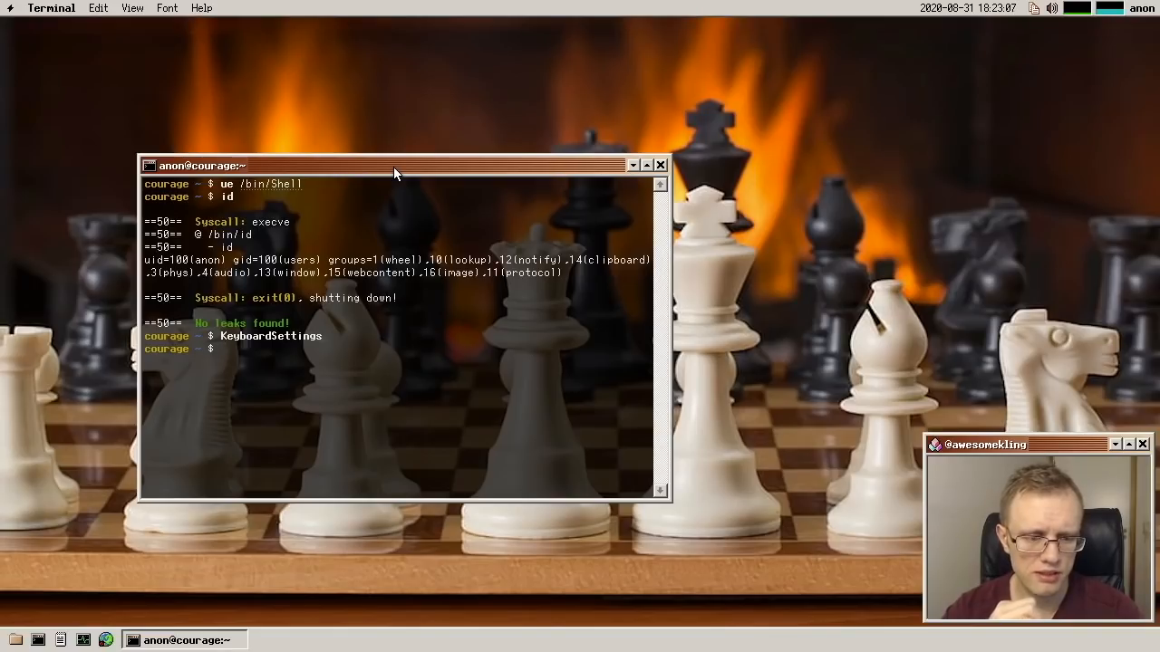
# - Launch the Fire demo from the shell and move the terminal off the flames
pyautogui.moveTo(394, 167); pyautogui.dragTo(378, 165)
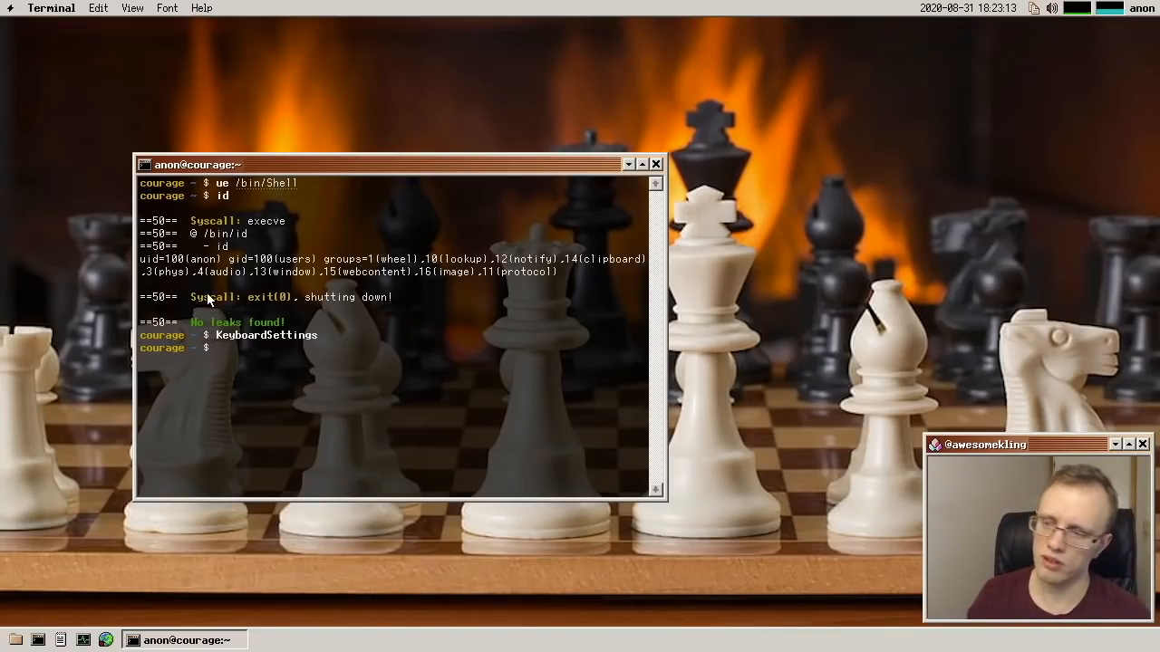
pyautogui.write('Fire')
pyautogui.press('Return')
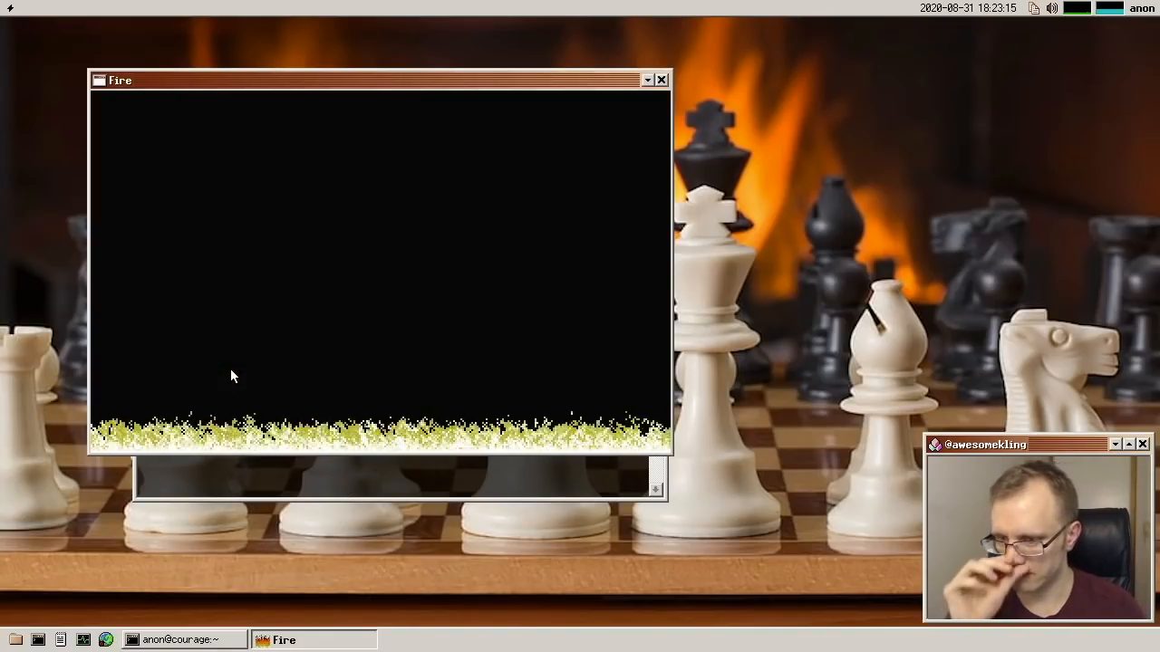
pyautogui.click(407, 478)
pyautogui.moveTo(361, 446); pyautogui.dragTo(487, 446)
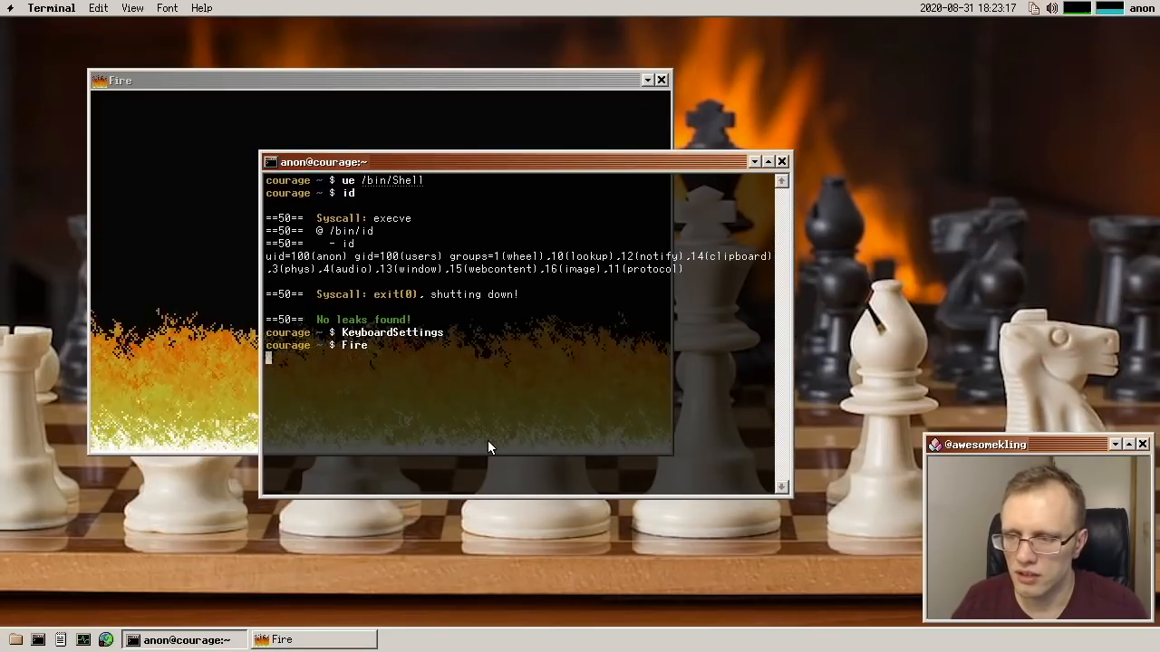
# - Launch Cube from System menu > Demos and arrange Cube, Fire and Terminal side by side
pyautogui.click(10, 7)
pyautogui.moveTo(43, 29)
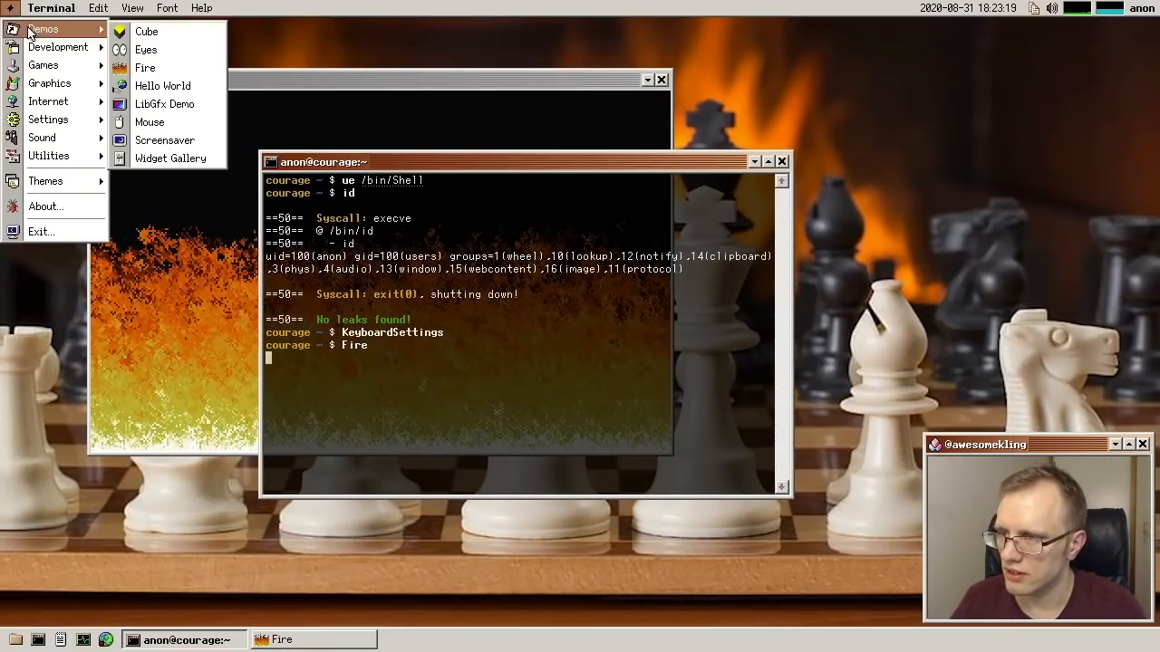
pyautogui.click(146, 31)
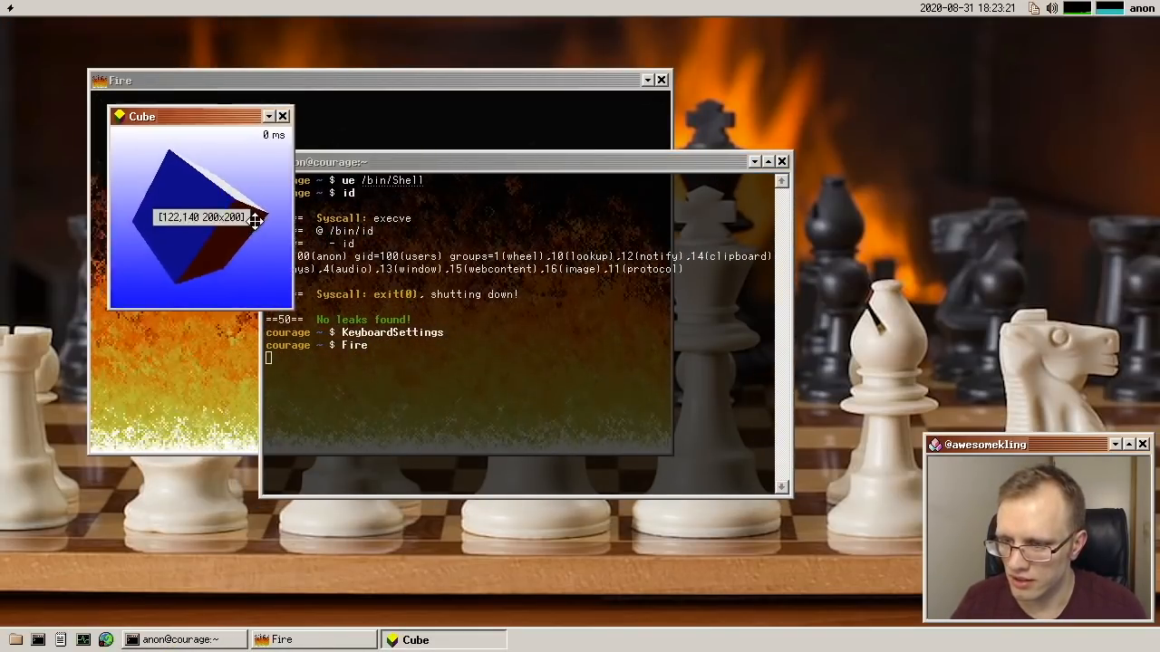
pyautogui.moveTo(257, 218); pyautogui.dragTo(742, 433)
pyautogui.moveTo(473, 421); pyautogui.dragTo(560, 376)
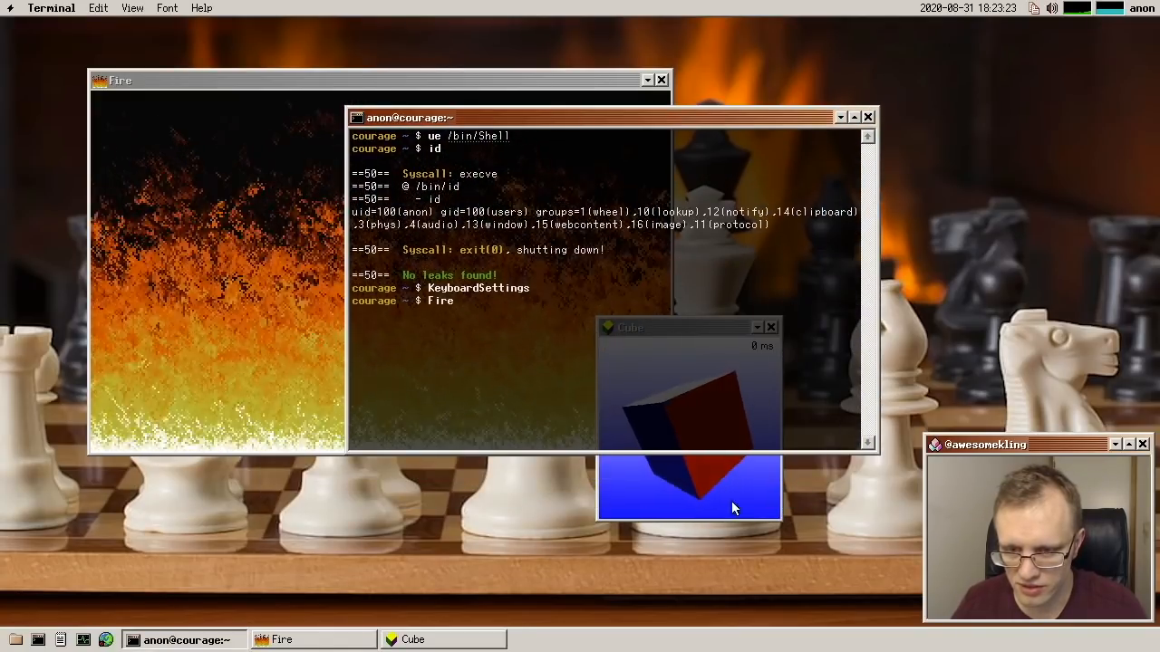
pyautogui.moveTo(598, 326); pyautogui.dragTo(581, 358)
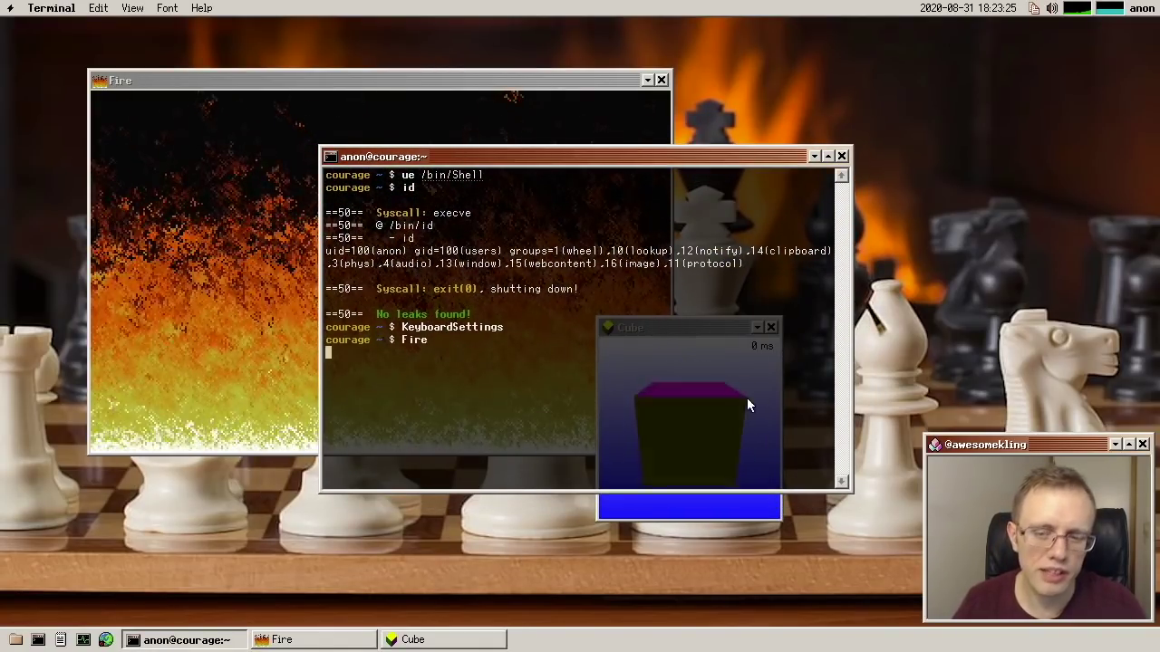
pyautogui.click(712, 517)
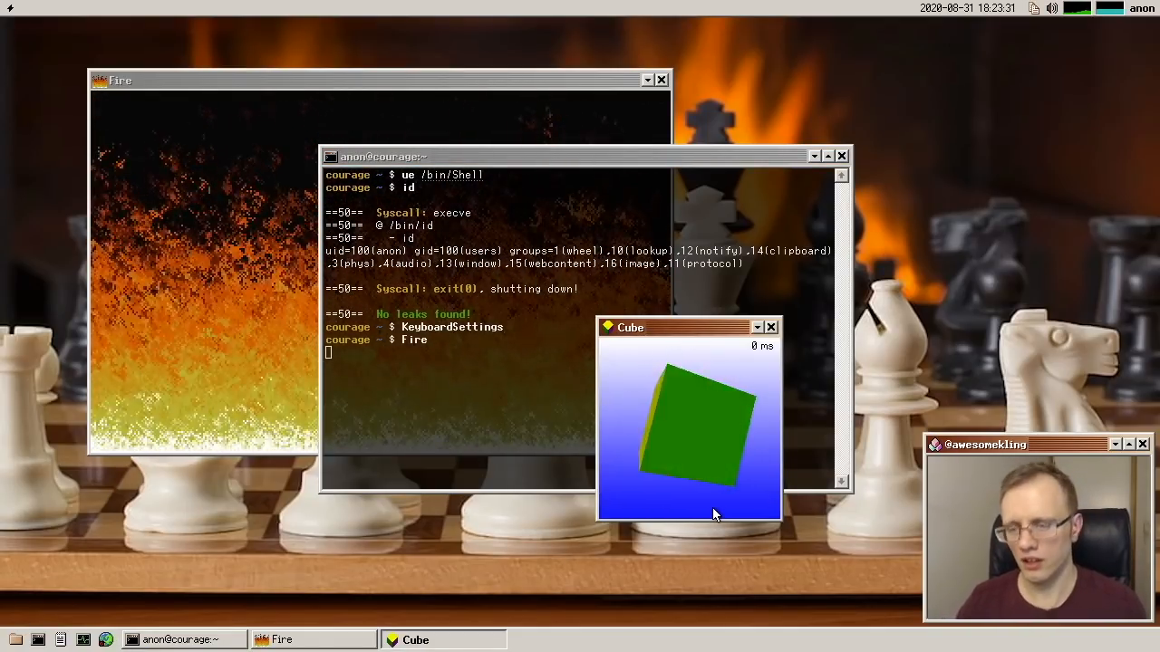
pyautogui.moveTo(725, 328); pyautogui.dragTo(748, 341)
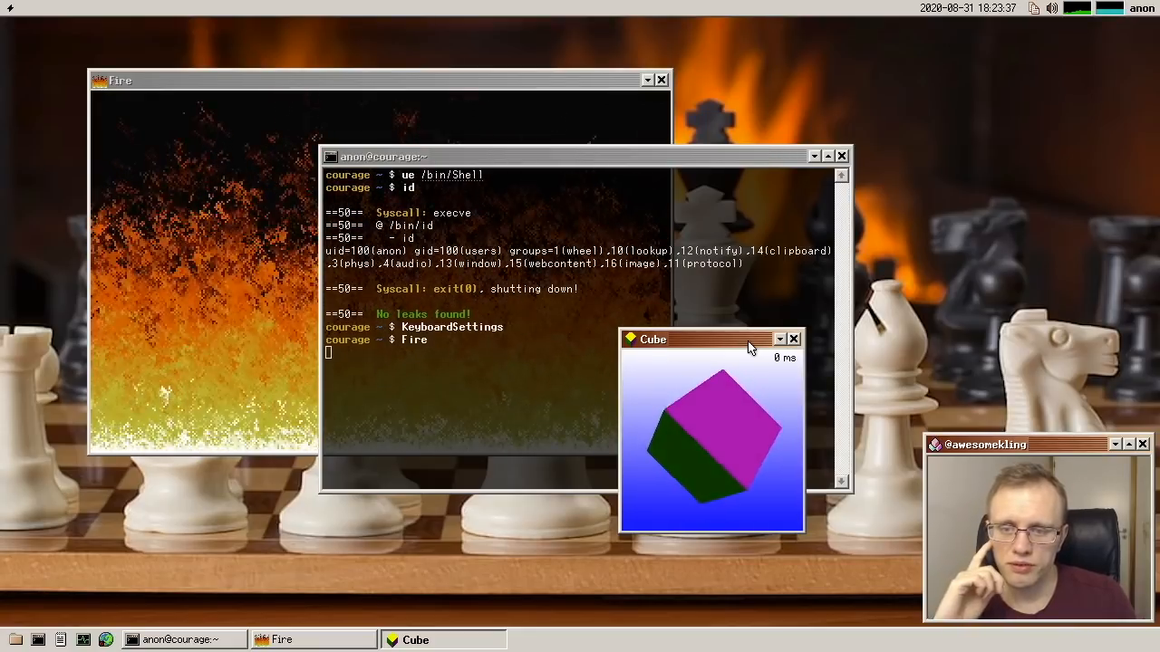
# - Close the Cube demo, leaving only Fire running beside the terminal
pyautogui.click(792, 339)
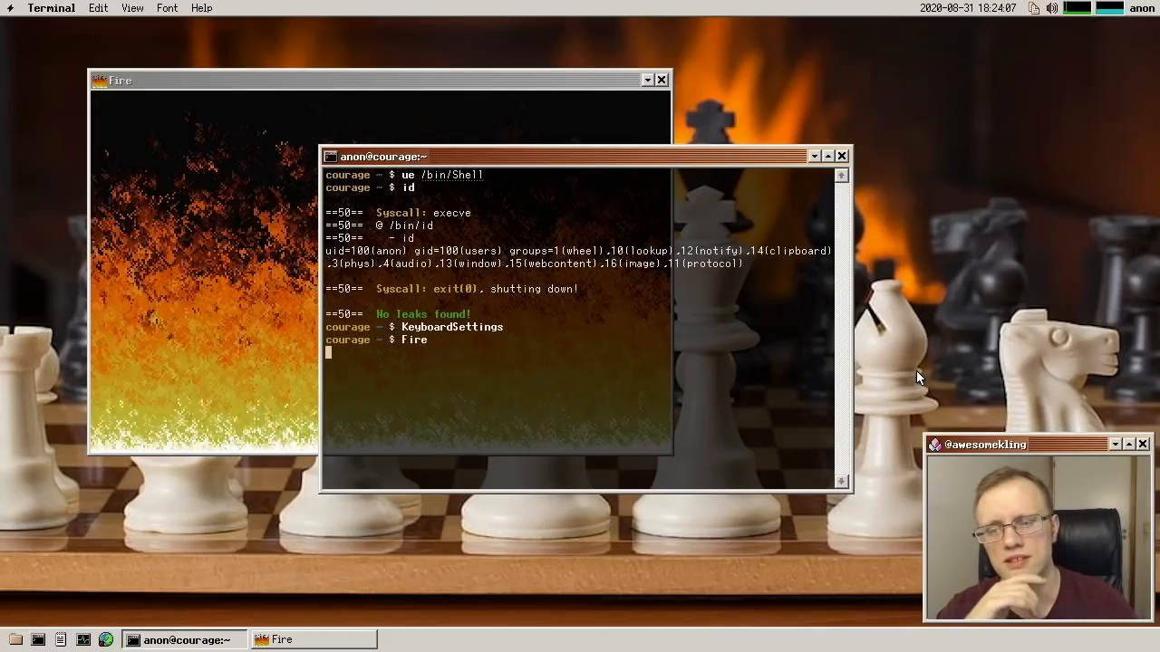
pyautogui.moveTo(752, 156); pyautogui.dragTo(782, 163)
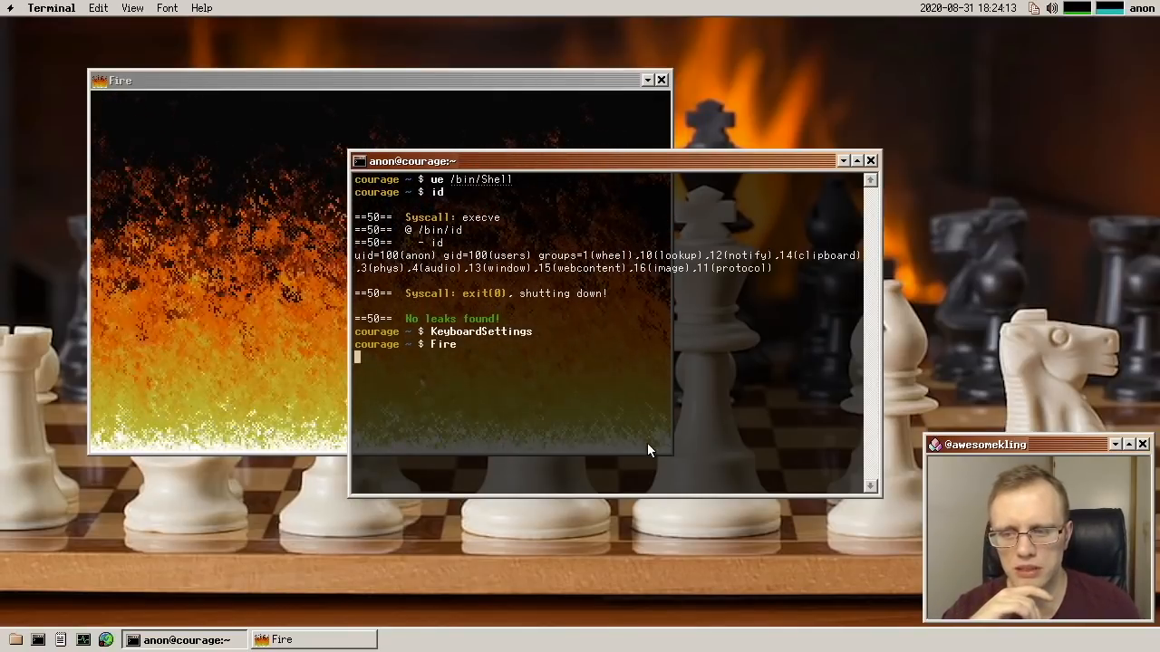
# - Close the Fire window, recentre the terminal and tab-complete disasm /bin/id
pyautogui.click(666, 80)
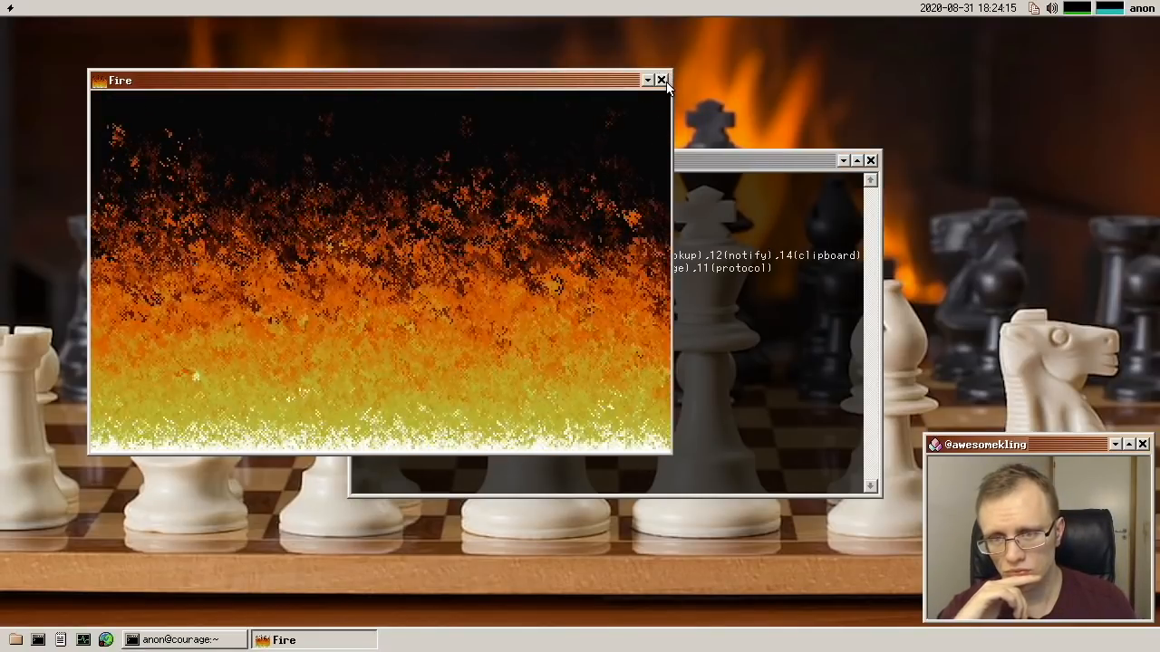
pyautogui.moveTo(675, 161); pyautogui.dragTo(475, 157)
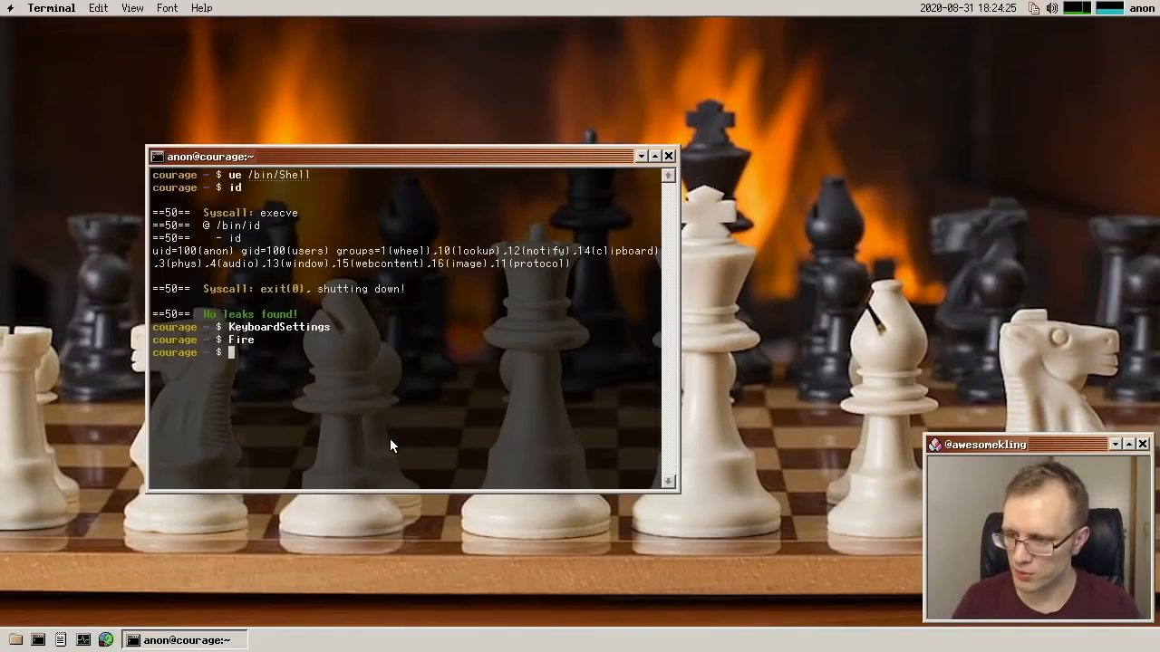
pyautogui.write('di')
pyautogui.press('Tab')
pyautogui.write('s')
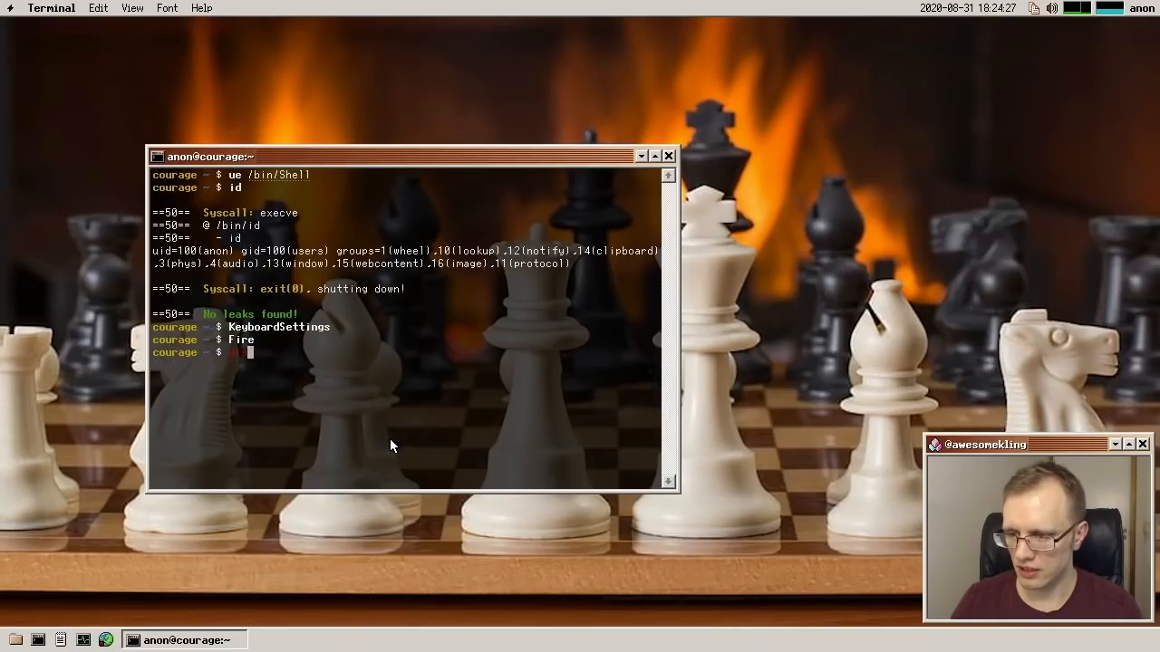
pyautogui.write('asm')
# - Clear the screen and run disasm /bin/id, then select part of the listing
pyautogui.hotkey('ctrl', 'l')
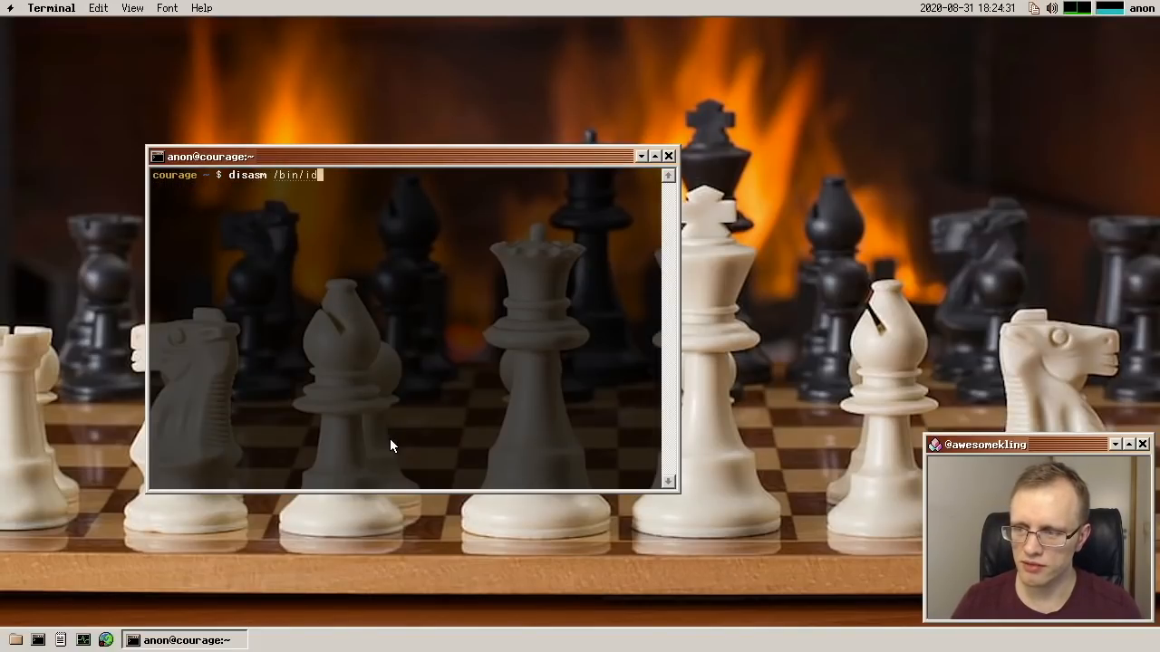
pyautogui.press('Return')
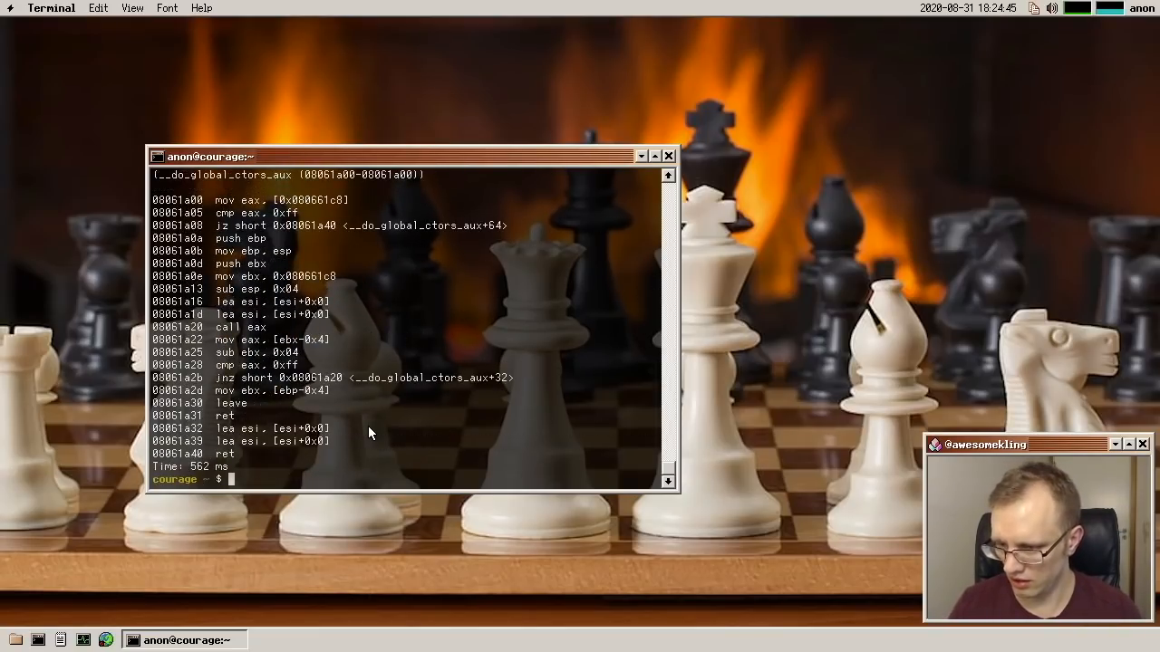
pyautogui.moveTo(272, 442); pyautogui.dragTo(370, 446)
pyautogui.click(369, 446)
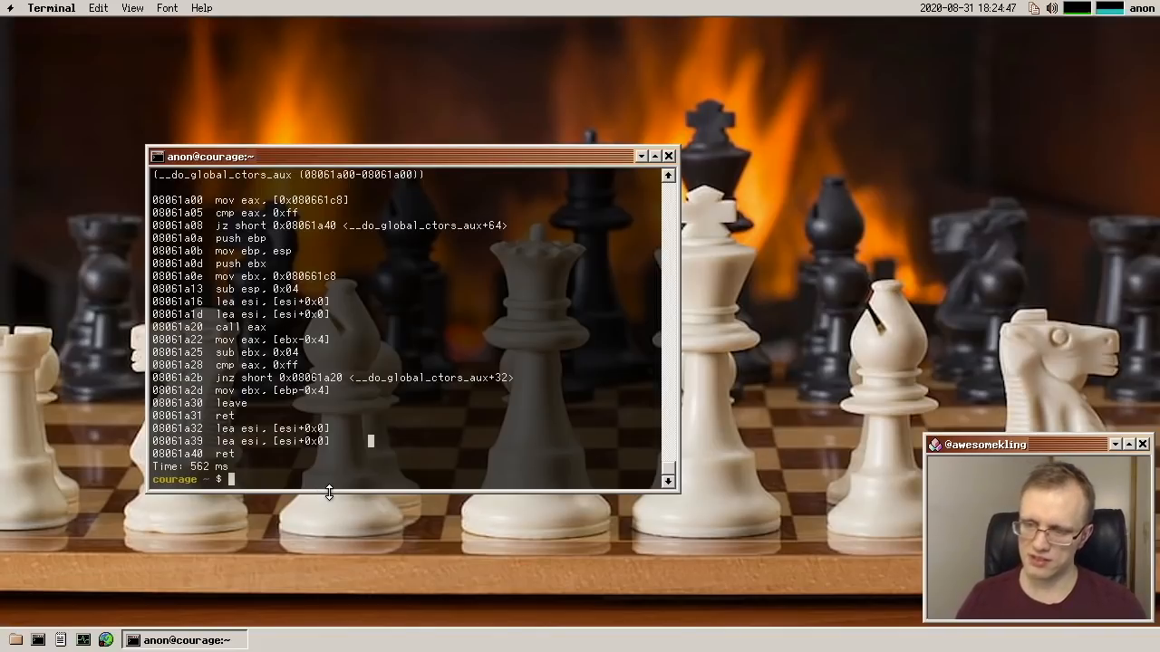